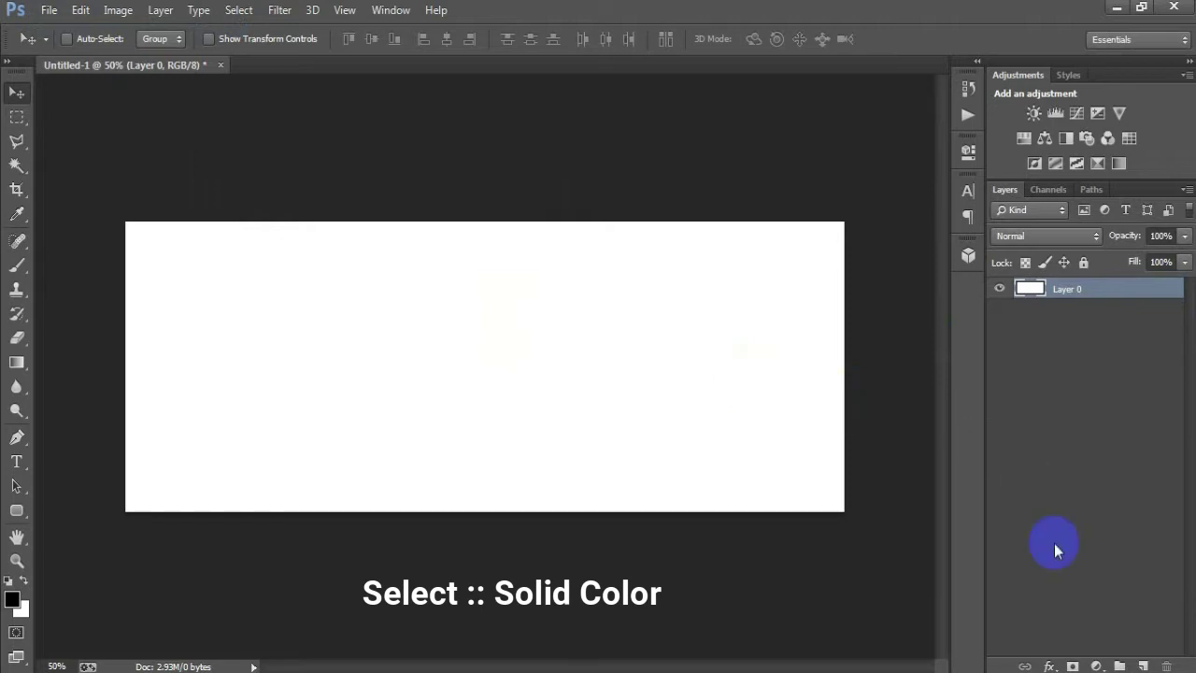
Add a Solid Color fill layer over the canvas using the dark navy colour 071123
{"action": "left_click", "coordinate": [1099, 664]}
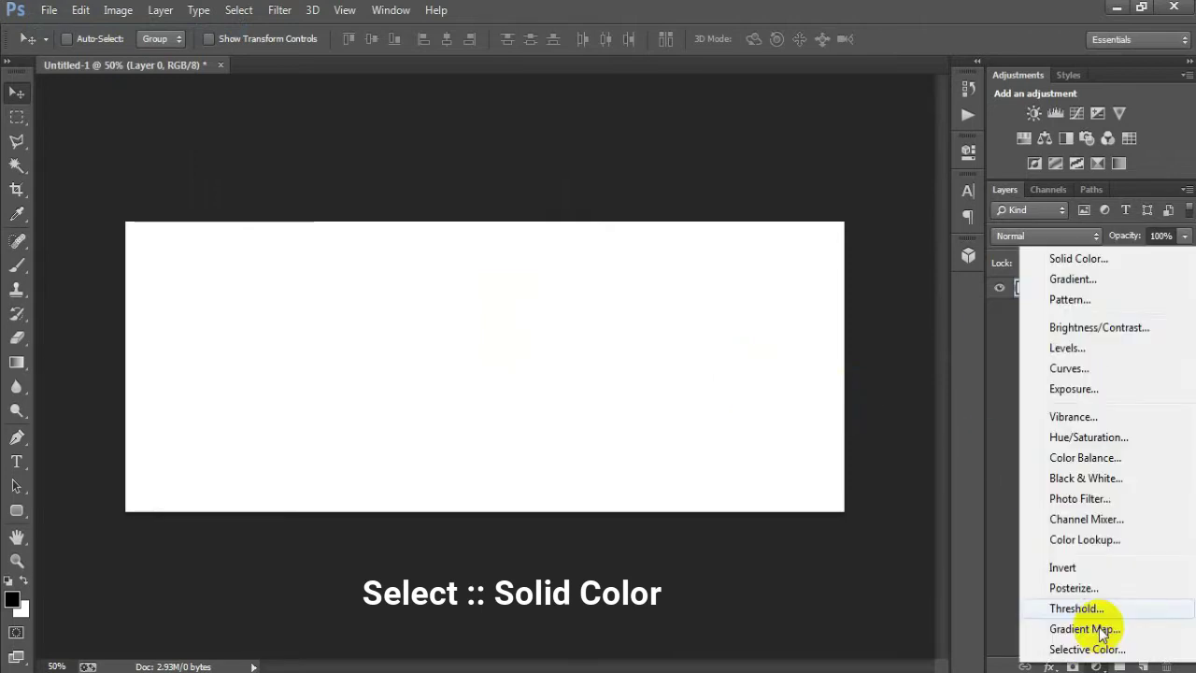
{"action": "left_click", "coordinate": [1093, 262]}
{"action": "left_click_drag", "start_coordinate": [828, 149], "coordinate": [649, 147]}
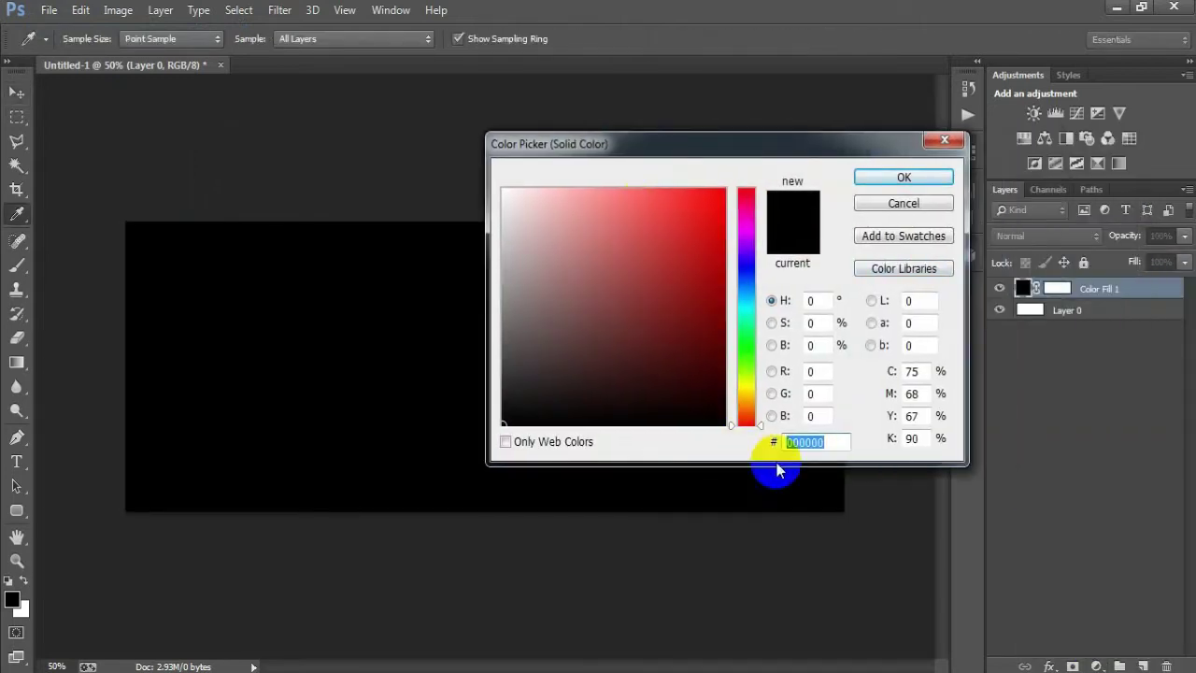
{"action": "type", "text": "07"}
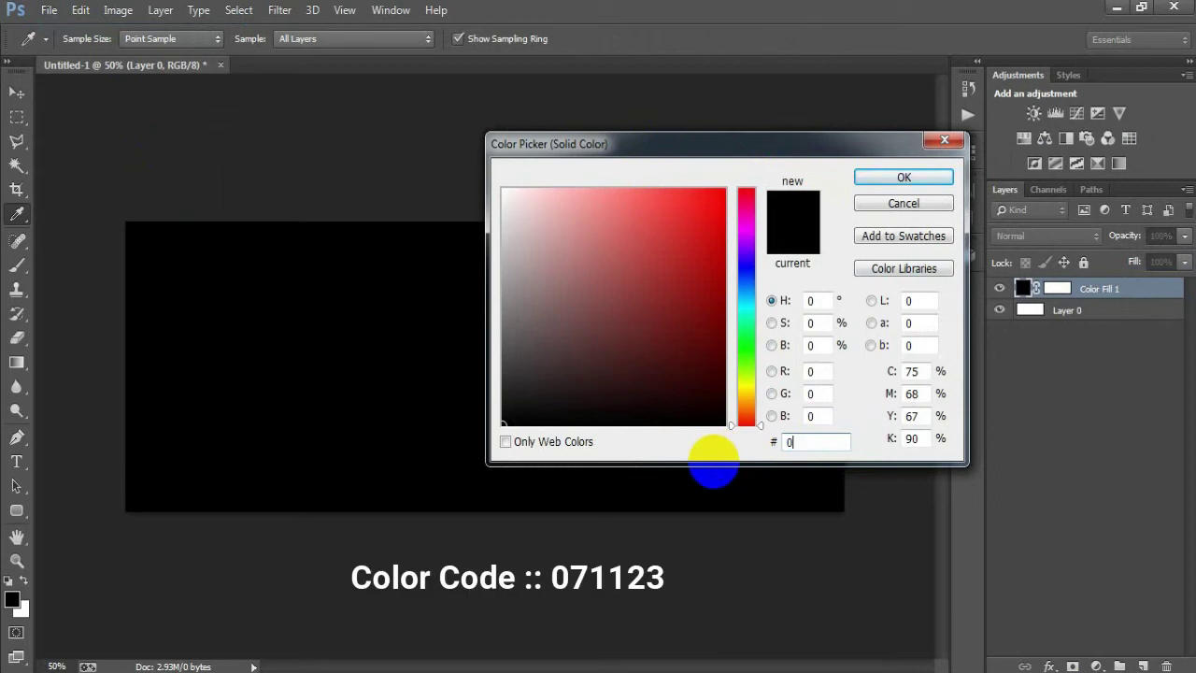
{"action": "type", "text": "1123"}
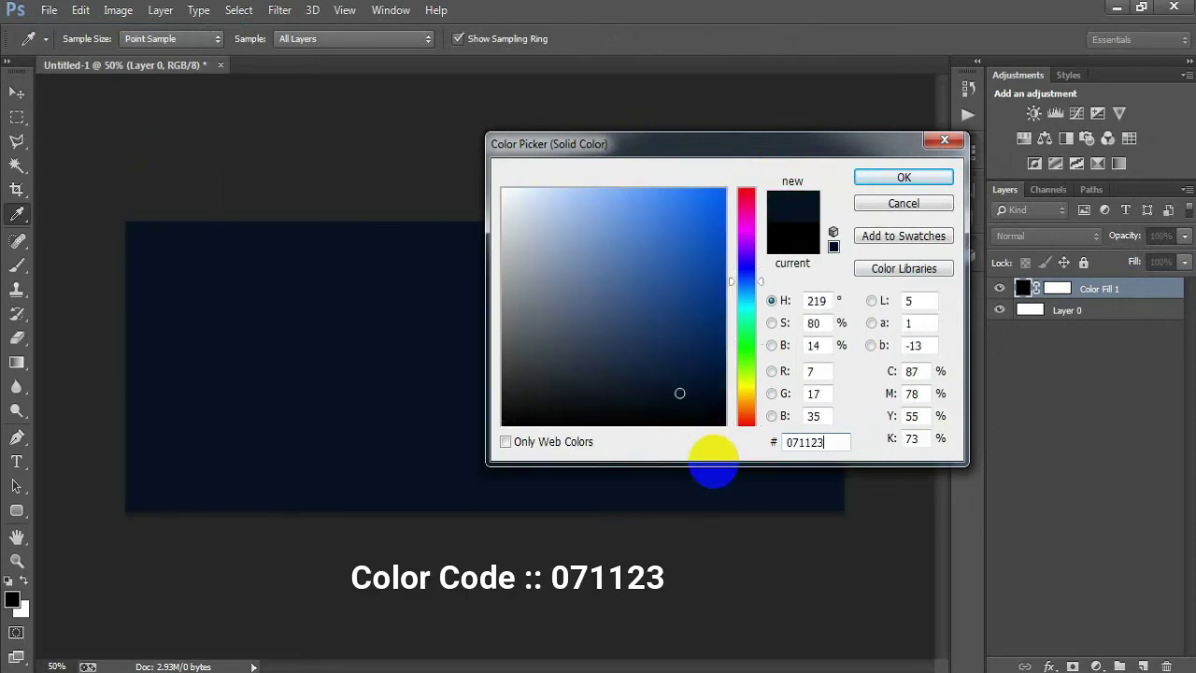
{"action": "left_click_drag", "start_coordinate": [816, 441], "coordinate": [773, 445]}
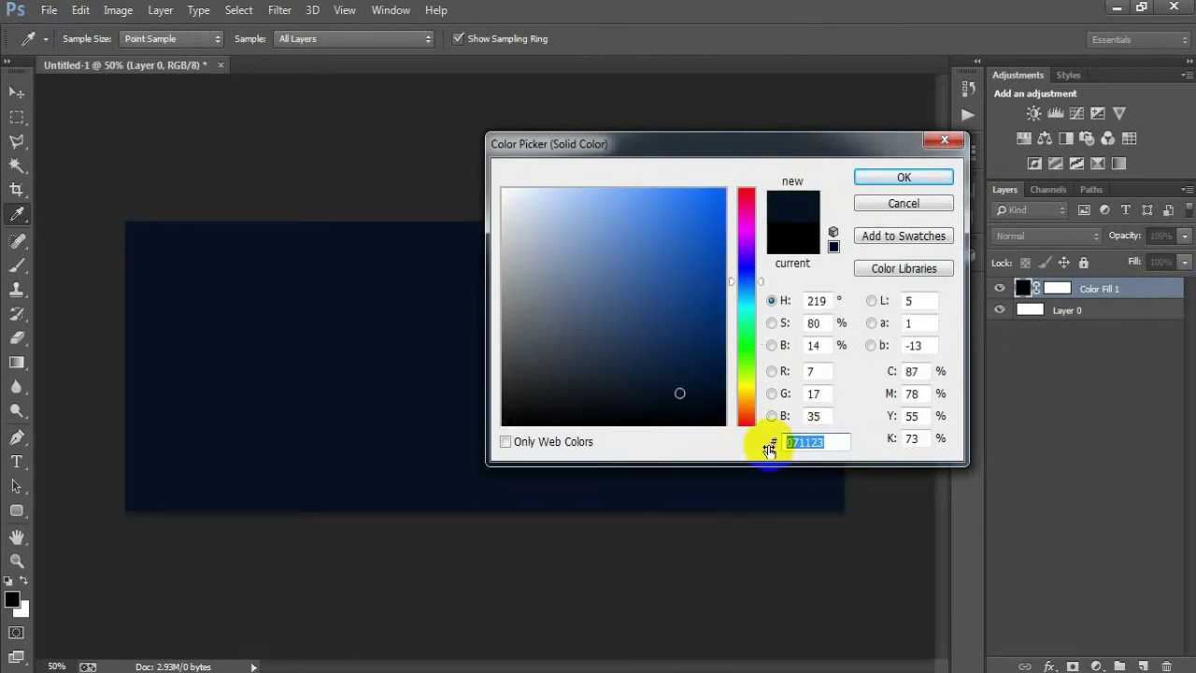
{"action": "left_click", "coordinate": [885, 180]}
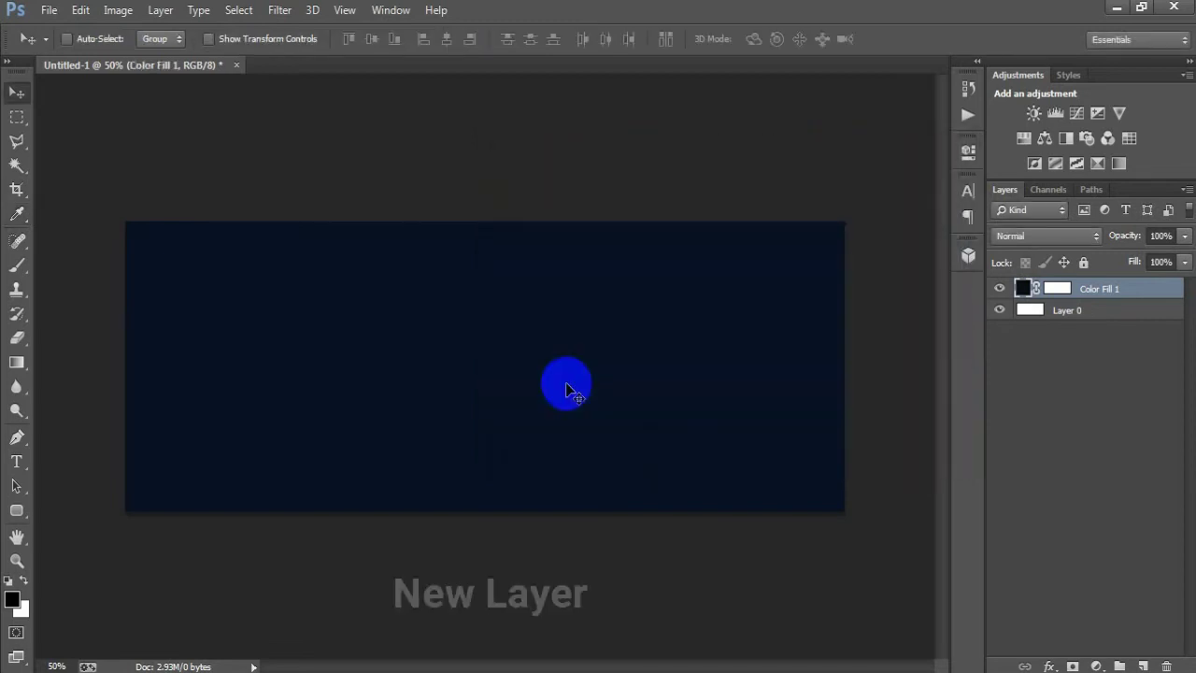
On a new layer, draw a black rectangle about 698 x 788 px and move it to span the full canvas height
{"action": "left_click", "coordinate": [1141, 664]}
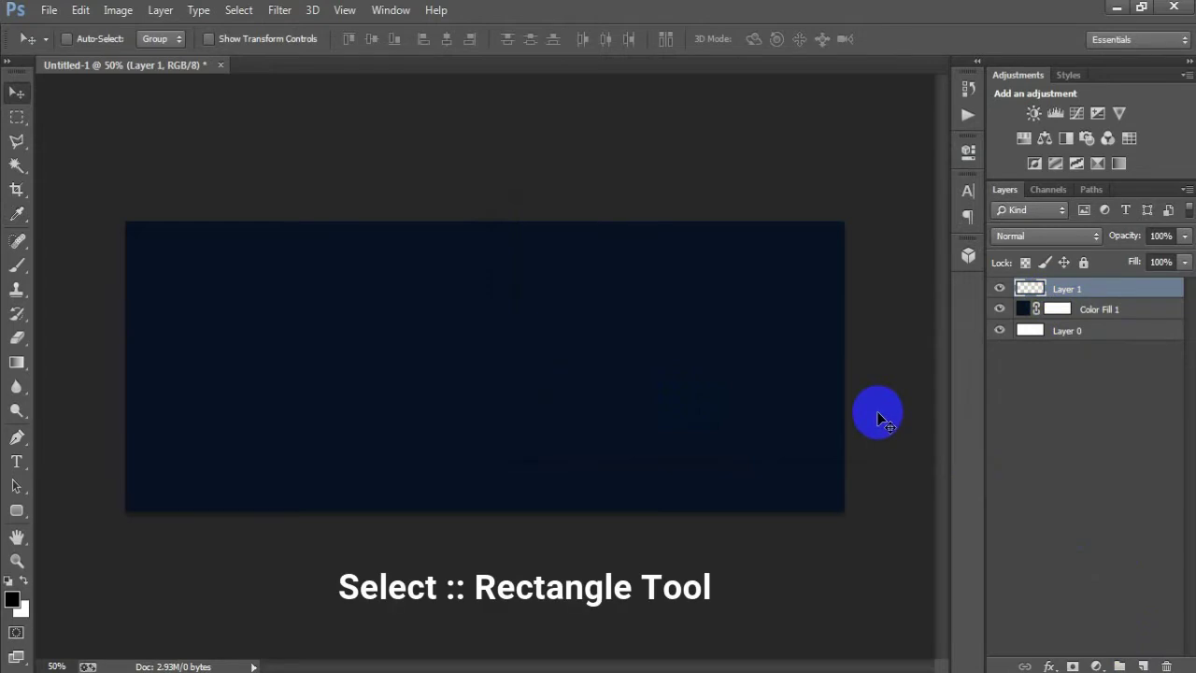
{"action": "left_click", "coordinate": [17, 510]}
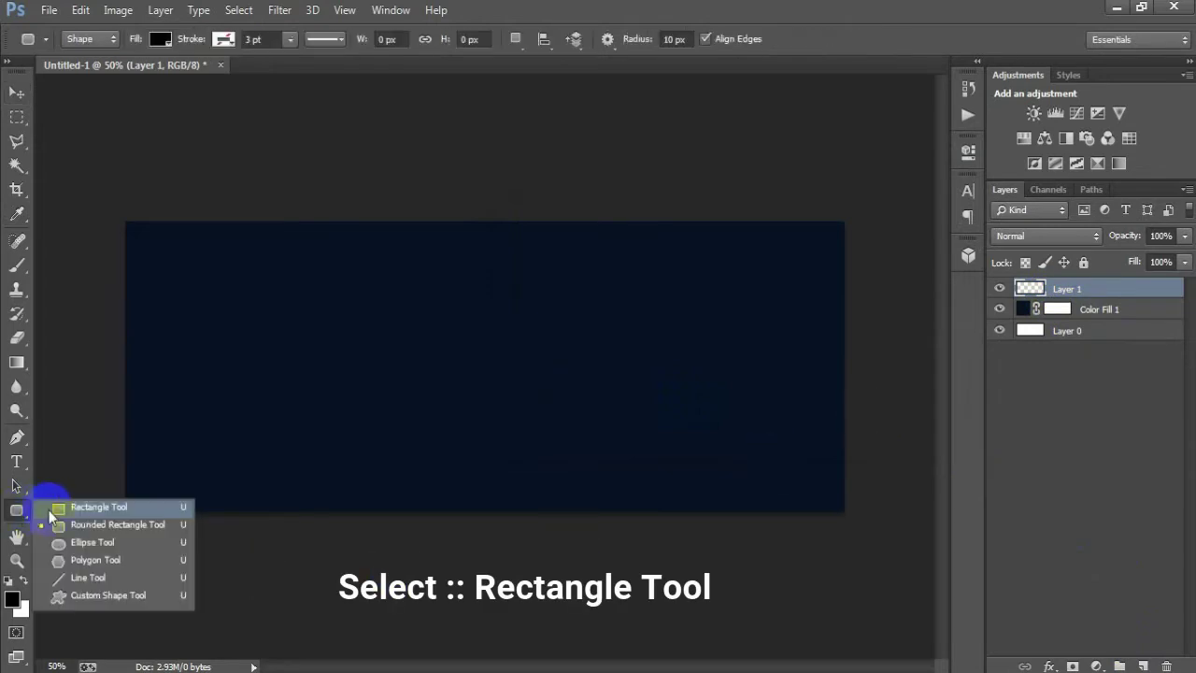
{"action": "left_click", "coordinate": [88, 495]}
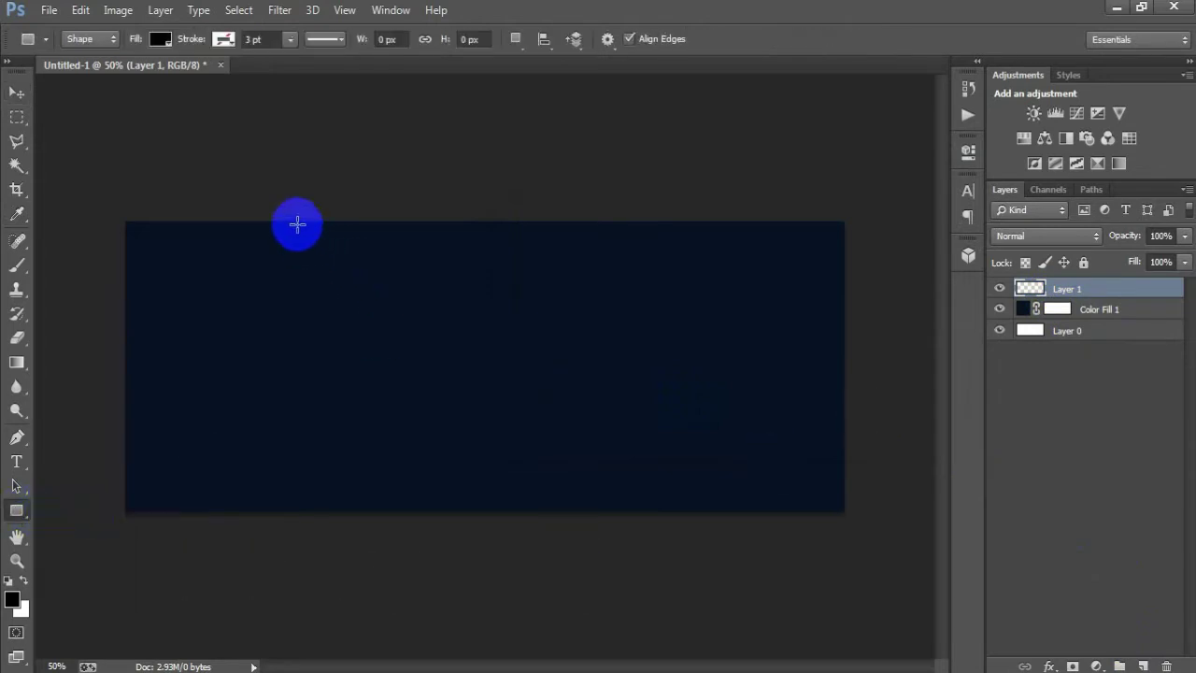
{"action": "left_click_drag", "start_coordinate": [296, 232], "coordinate": [602, 601]}
{"action": "left_click", "coordinate": [918, 140]}
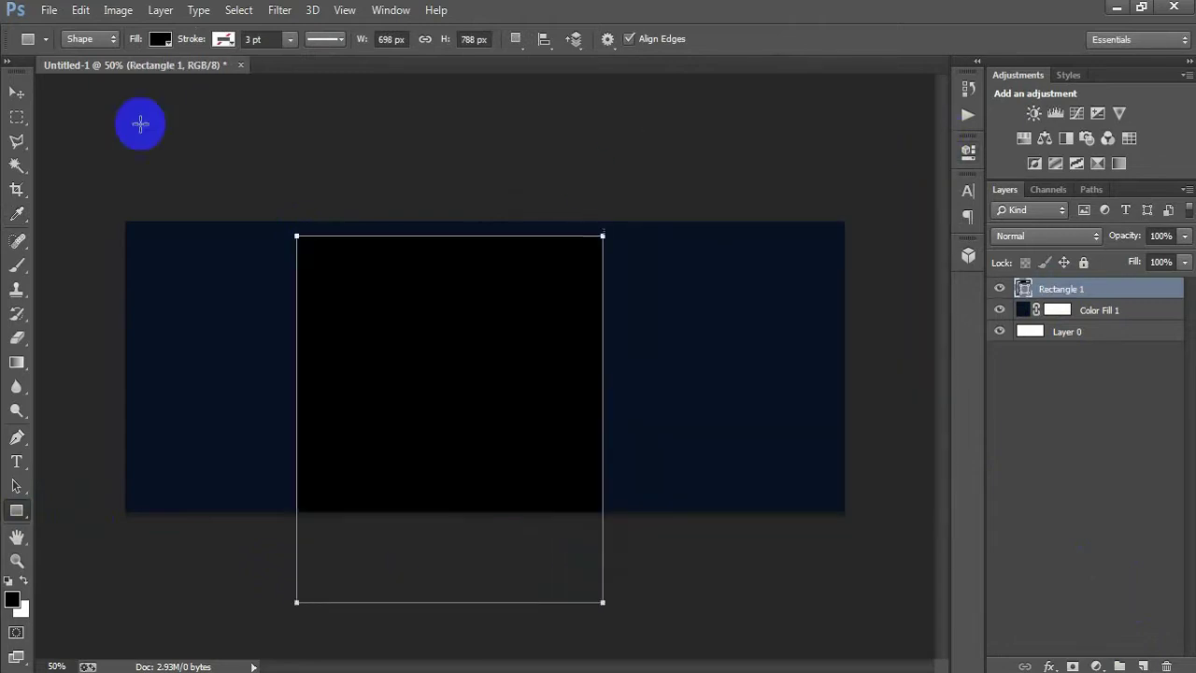
{"action": "left_click", "coordinate": [18, 93]}
{"action": "left_click_drag", "start_coordinate": [419, 392], "coordinate": [454, 379]}
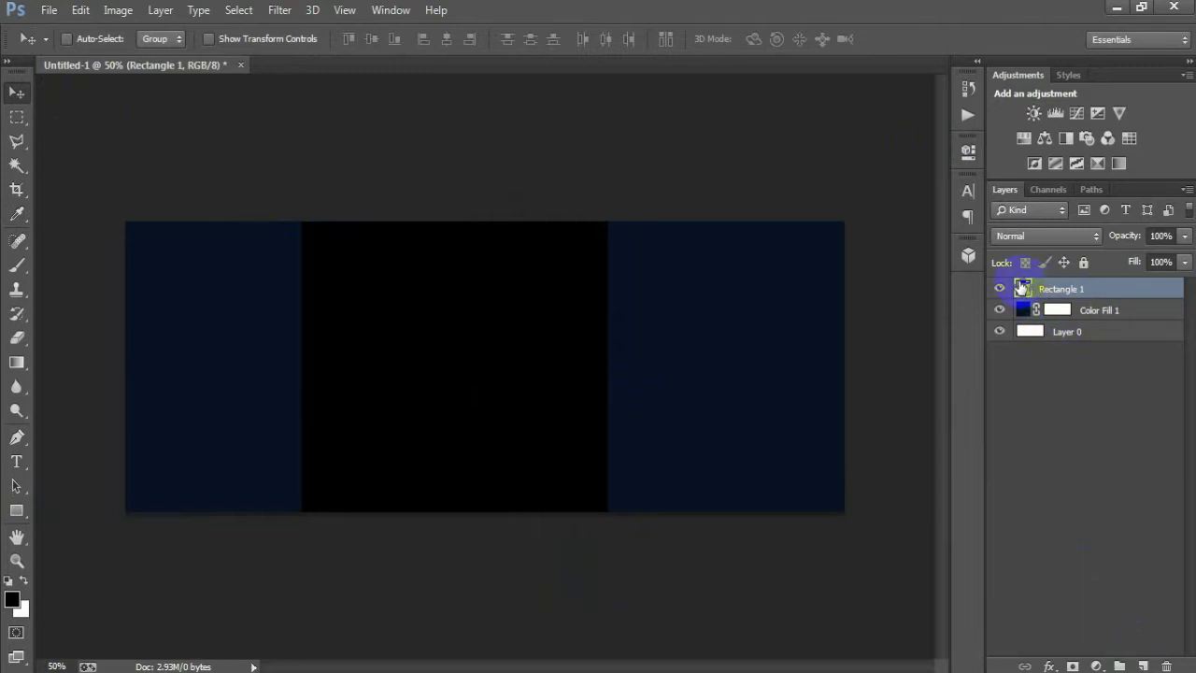
Set the large rectangle's fill colour to 871926
{"action": "double_click", "coordinate": [1023, 288]}
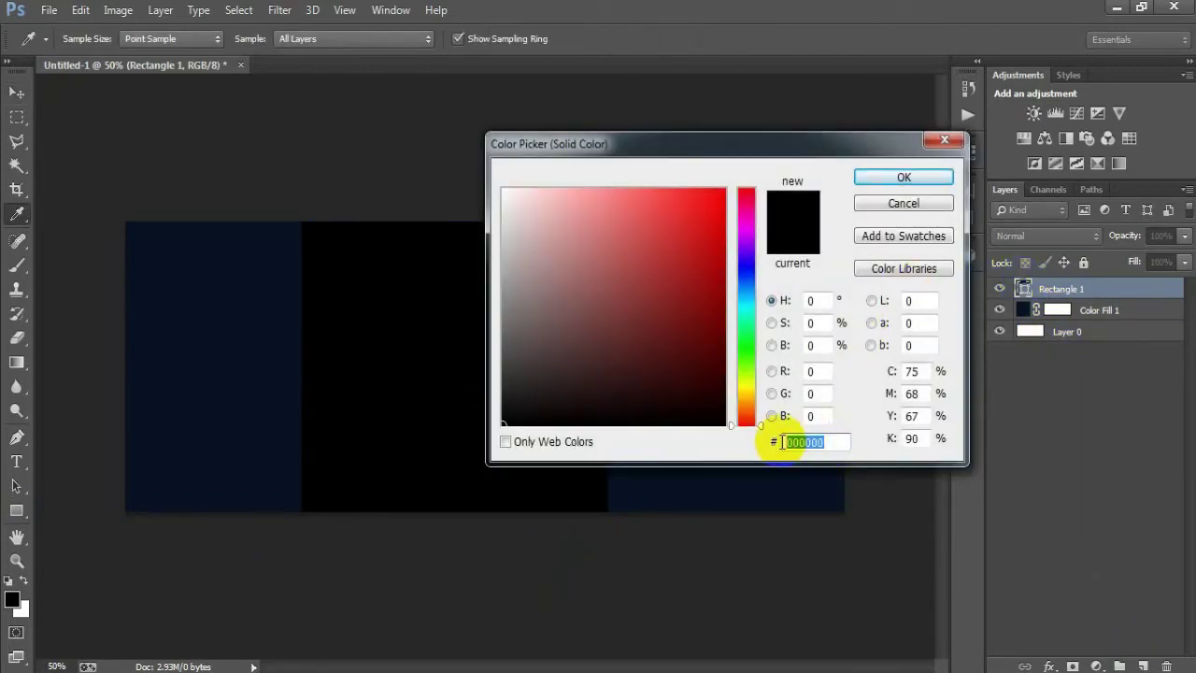
{"action": "type", "text": "8"}
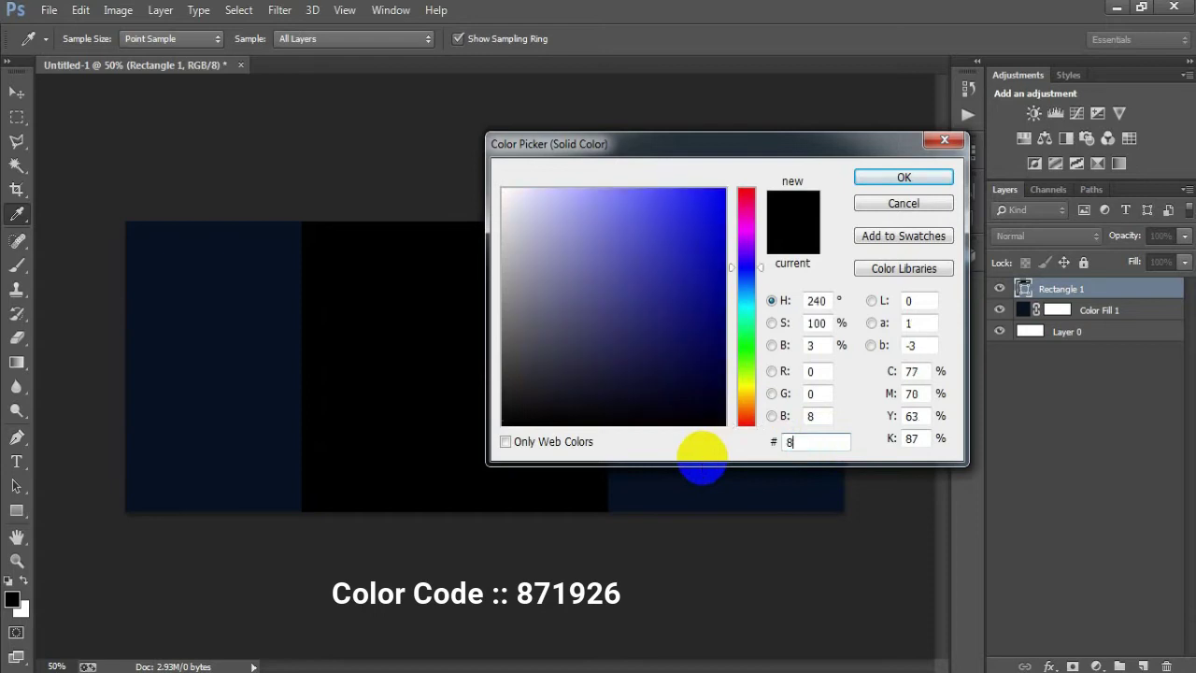
{"action": "type", "text": "71926"}
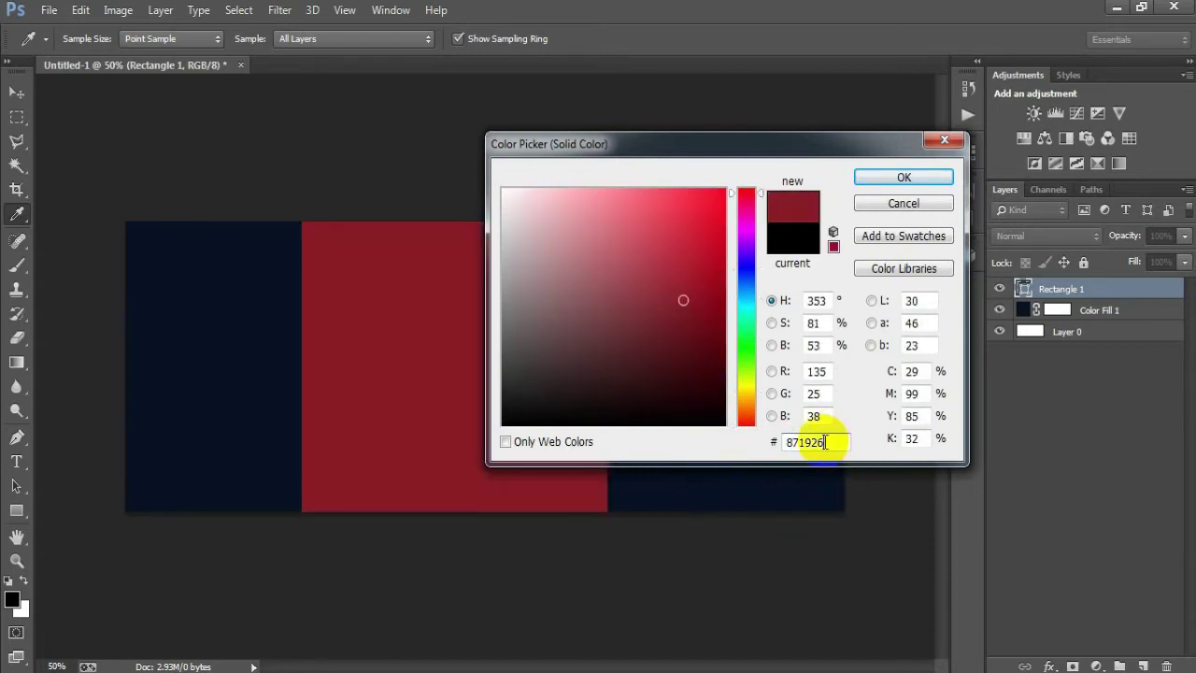
{"action": "left_click_drag", "start_coordinate": [828, 440], "coordinate": [766, 446]}
{"action": "left_click", "coordinate": [903, 179]}
Enlarge the red rectangle, rotate it to about -29.59°, and place it so it covers the canvas's right side with a diagonal edge
{"action": "left_click_drag", "start_coordinate": [539, 403], "coordinate": [689, 395]}
{"action": "key", "text": "ctrl+t"}
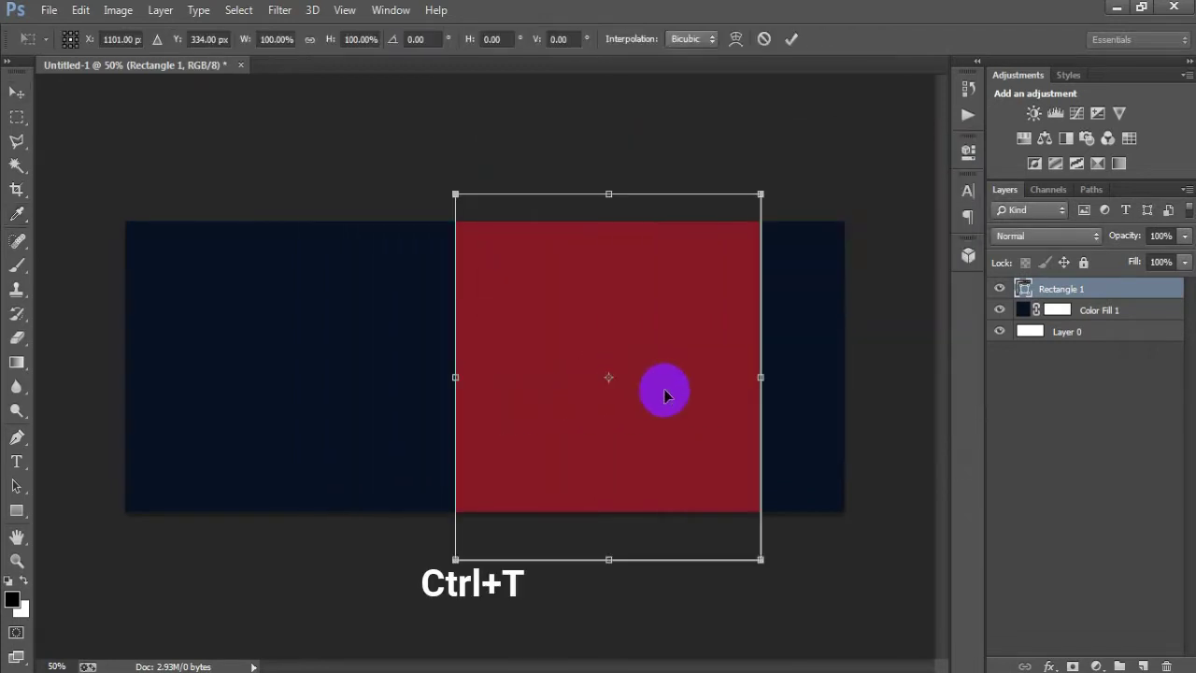
{"action": "left_click_drag", "start_coordinate": [761, 560], "coordinate": [978, 536]}
{"action": "left_click_drag", "start_coordinate": [594, 472], "coordinate": [739, 327]}
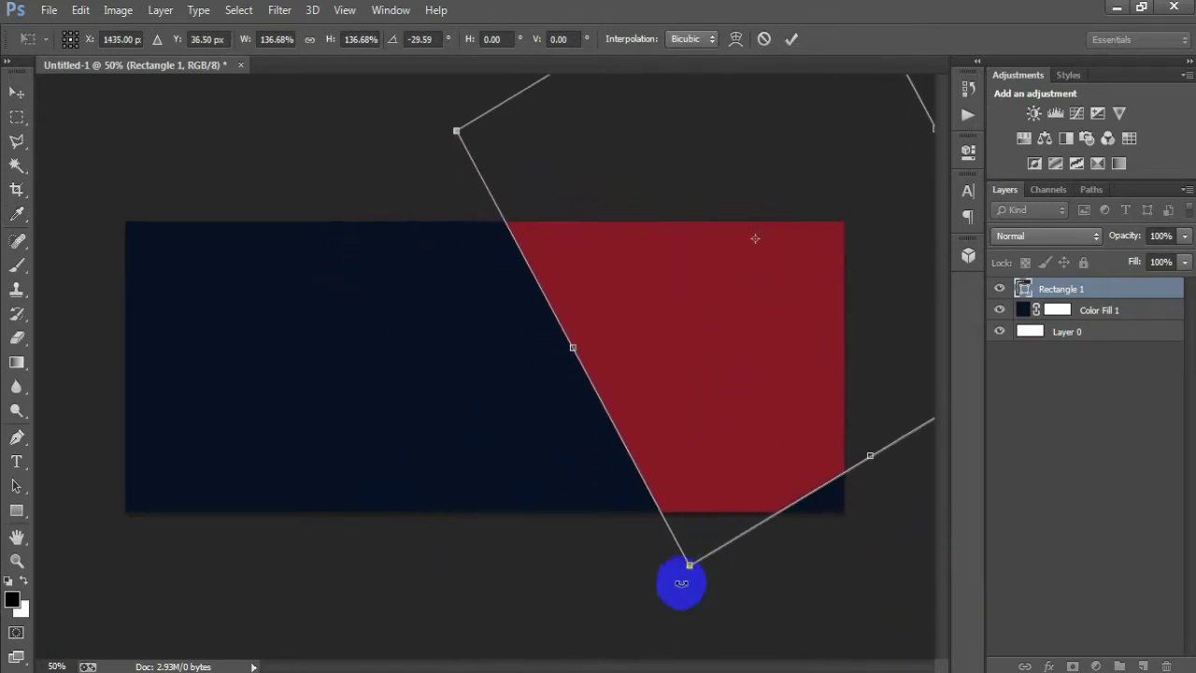
{"action": "left_click_drag", "start_coordinate": [689, 560], "coordinate": [783, 618], "text": "alt"}
{"action": "left_click_drag", "start_coordinate": [551, 362], "coordinate": [569, 356]}
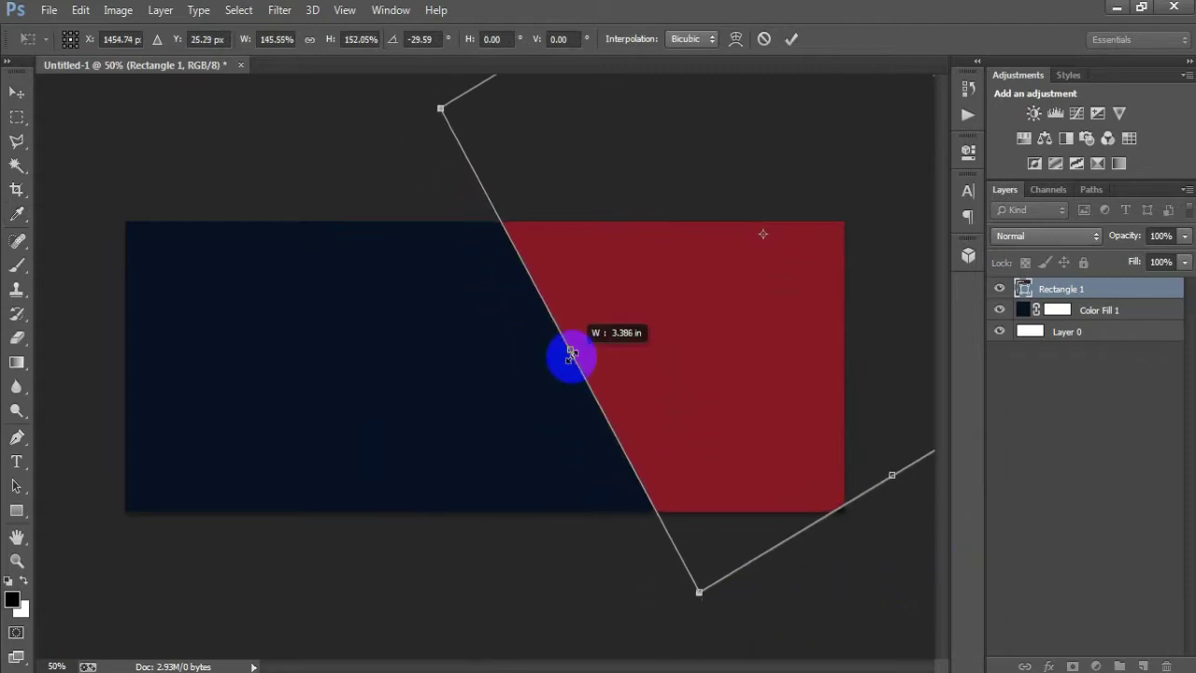
{"action": "left_click_drag", "start_coordinate": [671, 374], "coordinate": [585, 357]}
{"action": "left_click_drag", "start_coordinate": [800, 475], "coordinate": [921, 660]}
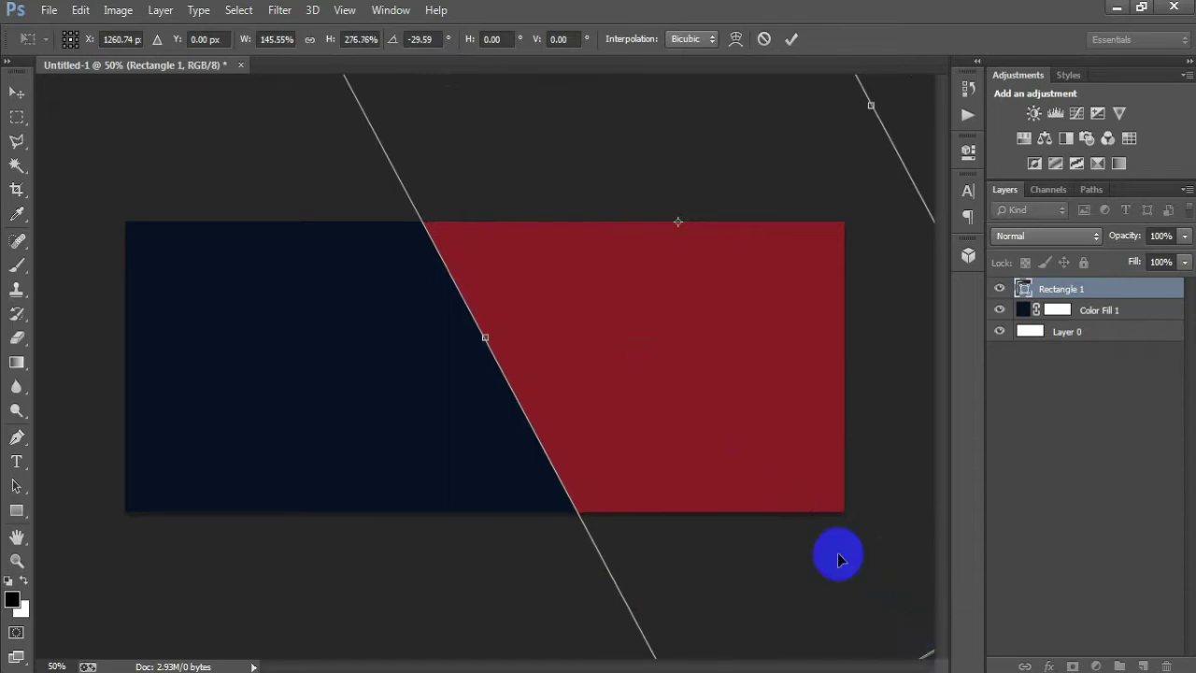
{"action": "left_click_drag", "start_coordinate": [671, 440], "coordinate": [717, 444]}
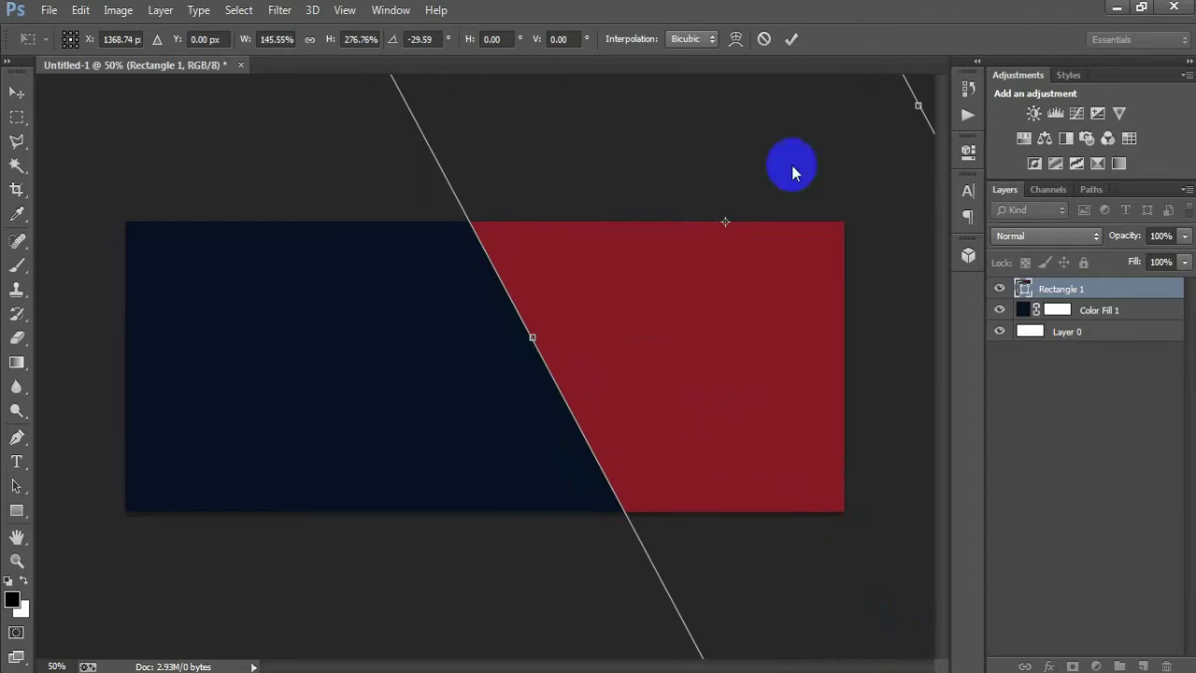
{"action": "left_click", "coordinate": [791, 40]}
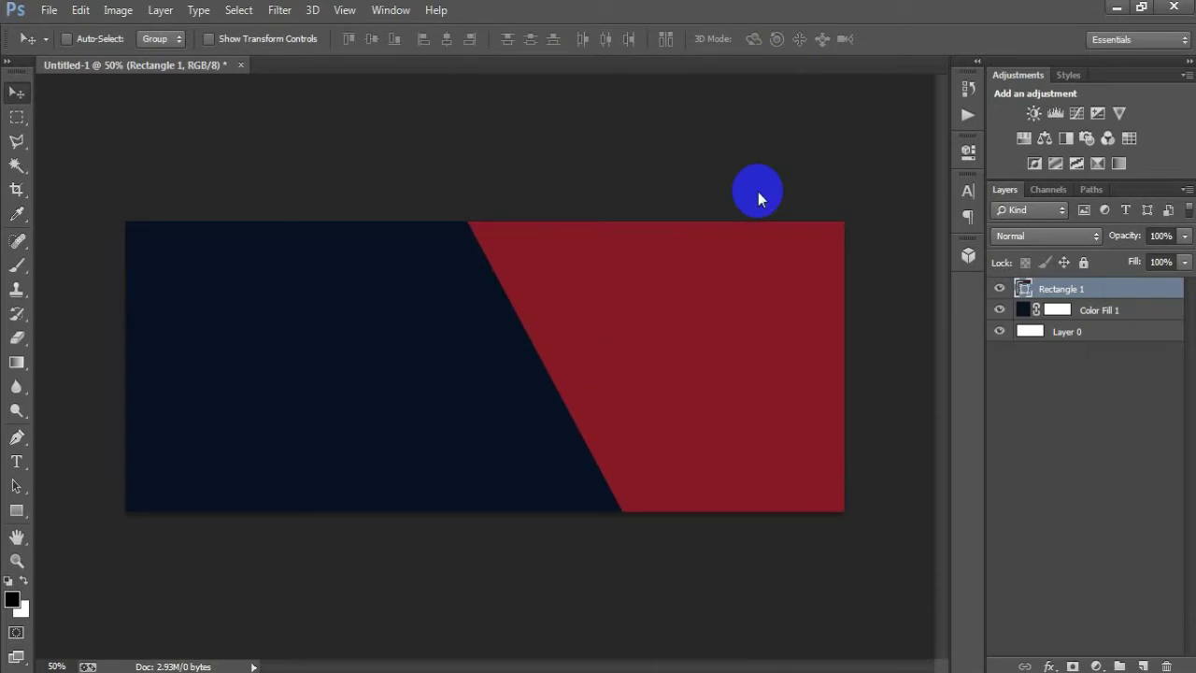
Free Transform the red shape to about 89% width and shift it slightly right, keeping the canvas's right side covered
{"action": "key", "text": "ctrl+t"}
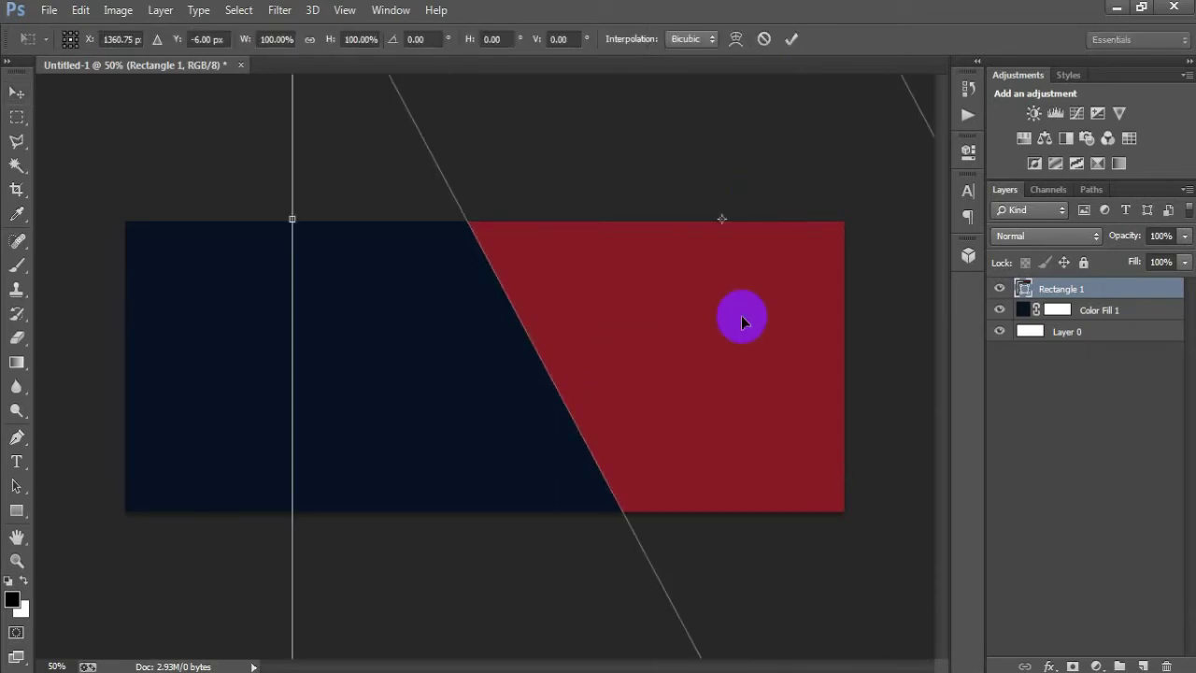
{"action": "key", "text": "ctrl+minus"}
{"action": "key", "text": "ctrl+minus"}
{"action": "left_click_drag", "start_coordinate": [388, 292], "coordinate": [414, 286]}
{"action": "left_click_drag", "start_coordinate": [609, 419], "coordinate": [619, 415]}
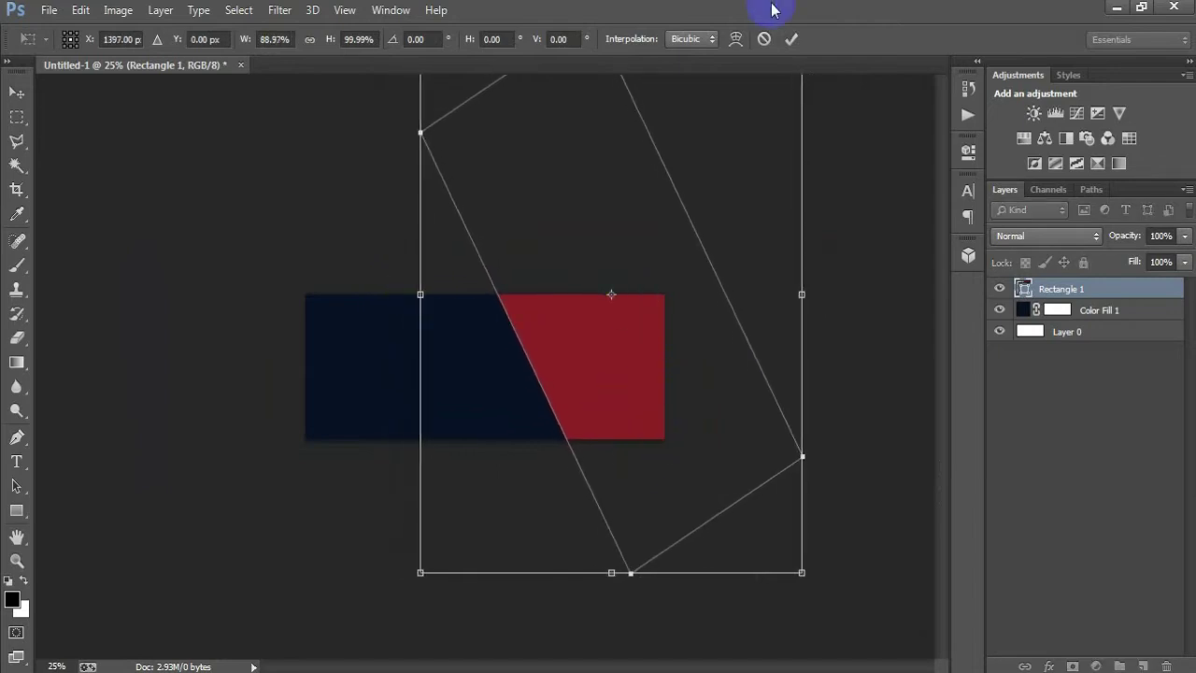
{"action": "left_click", "coordinate": [790, 41]}
{"action": "key", "text": "ctrl+plus"}
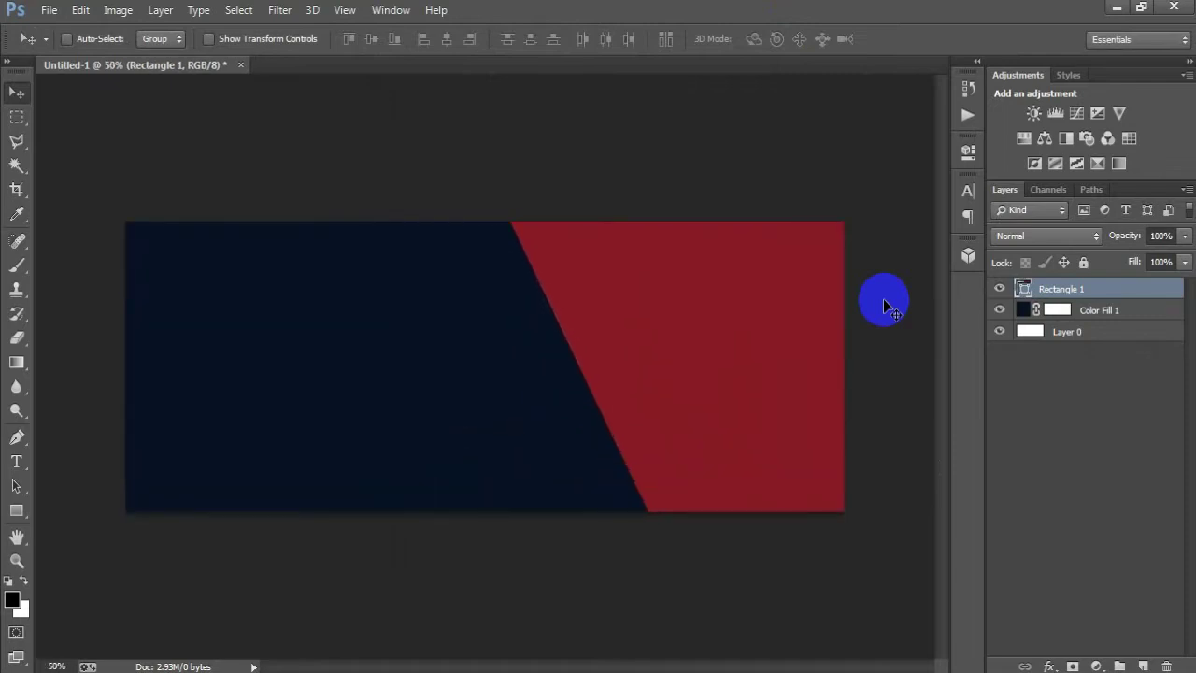
On a new layer, draw a narrow vertical rectangle about 22 x 652 px over the navy area
{"action": "left_click", "coordinate": [1143, 665]}
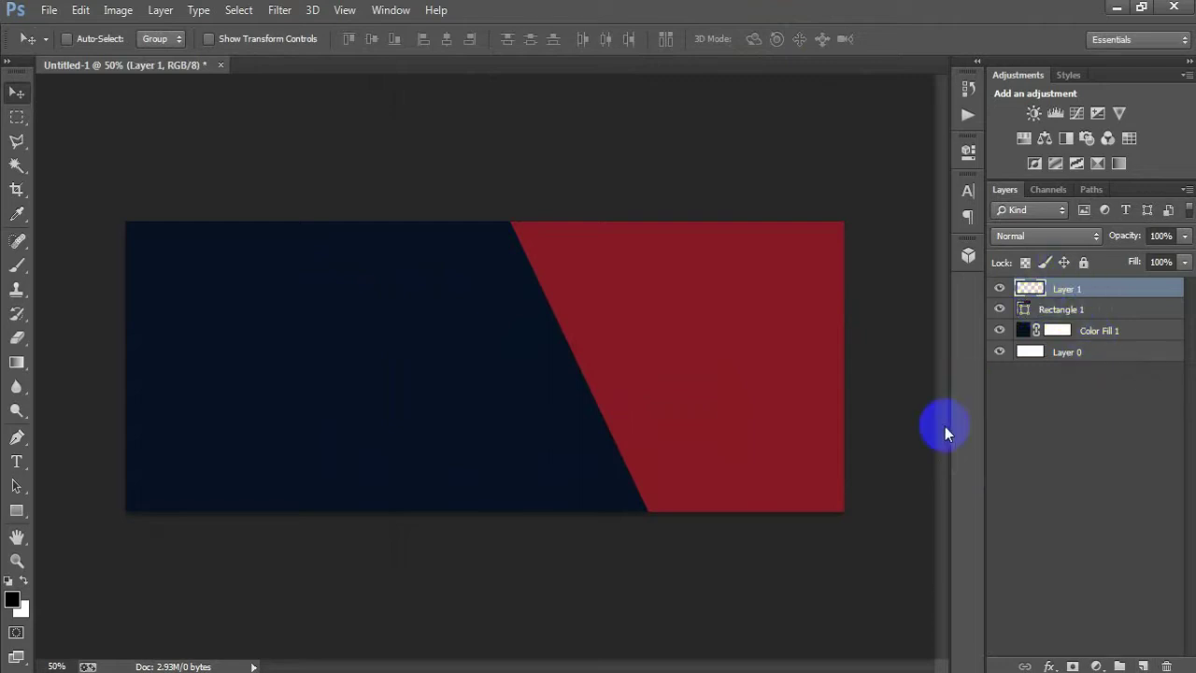
{"action": "left_click", "coordinate": [17, 511]}
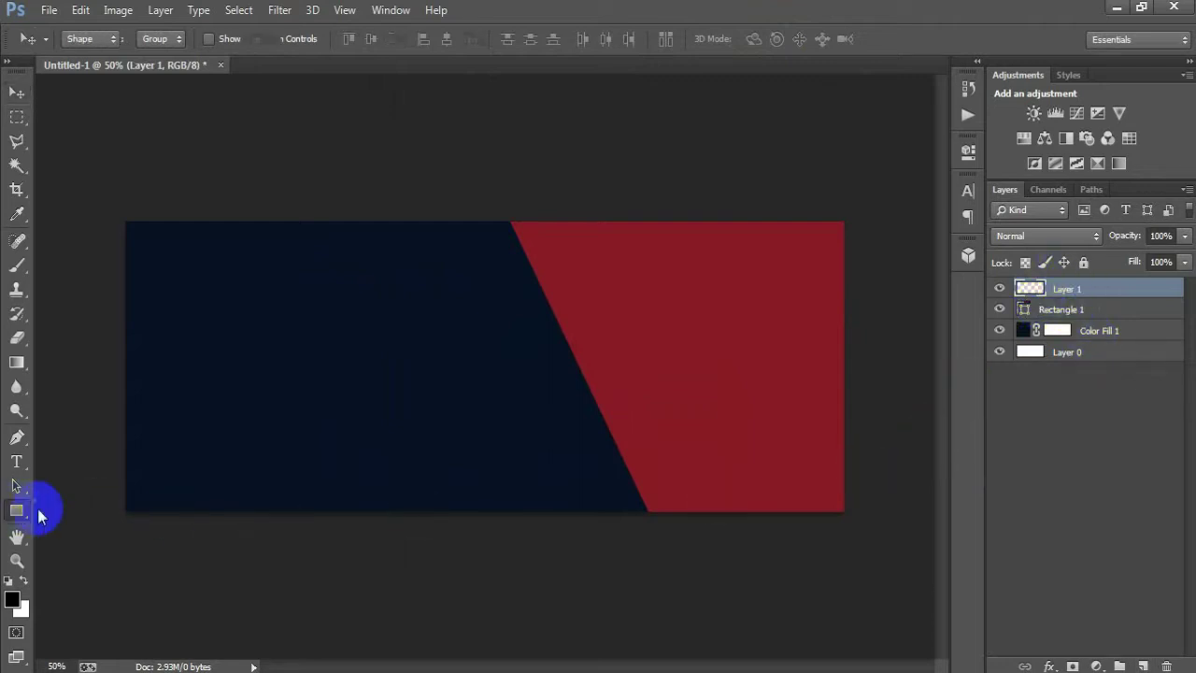
{"action": "right_click", "coordinate": [17, 511]}
{"action": "left_click", "coordinate": [77, 505]}
{"action": "left_click_drag", "start_coordinate": [248, 233], "coordinate": [256, 529]}
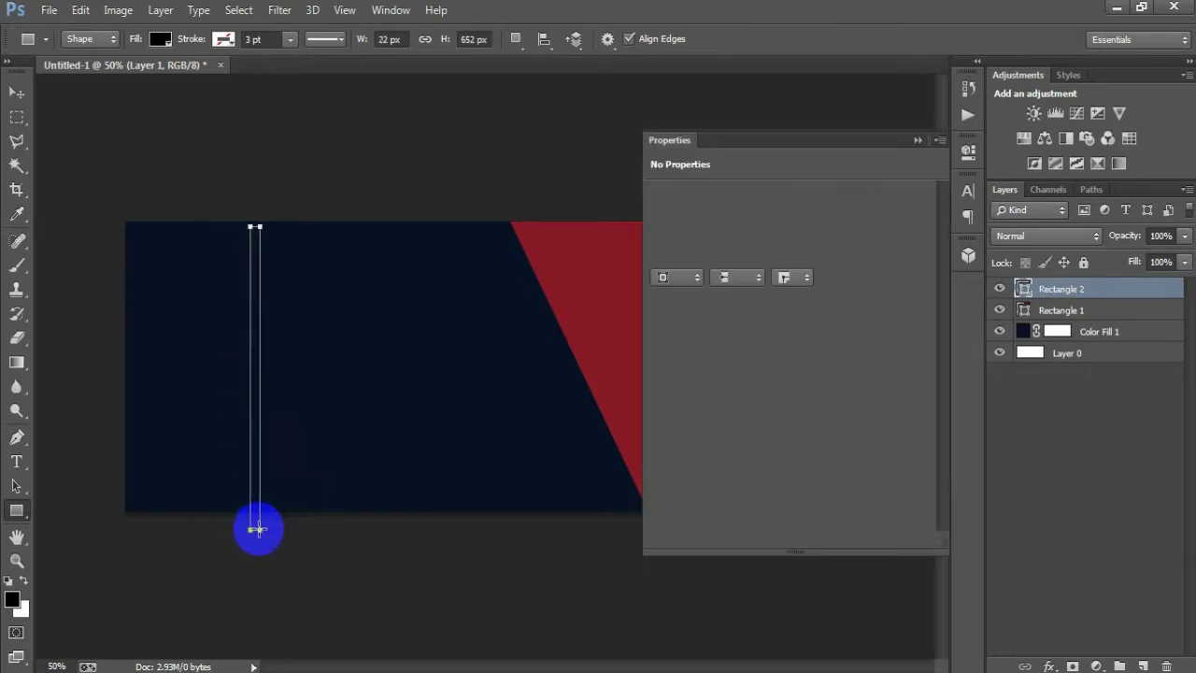
Fill the narrow rectangle with the large shape's red and move it flush against the canvas's left edge
{"action": "left_click", "coordinate": [661, 253]}
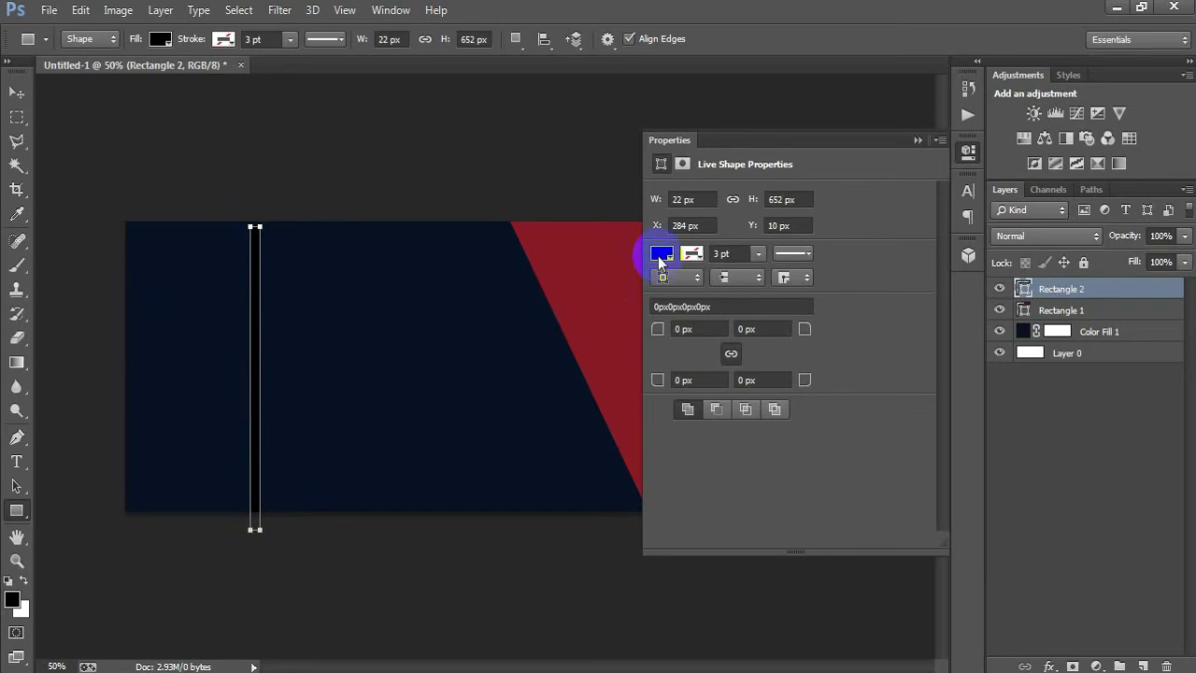
{"action": "left_click", "coordinate": [831, 291]}
{"action": "left_click_drag", "start_coordinate": [590, 165], "coordinate": [725, 165]}
{"action": "left_click", "coordinate": [577, 235]}
{"action": "left_click", "coordinate": [1032, 196]}
{"action": "left_click", "coordinate": [916, 142]}
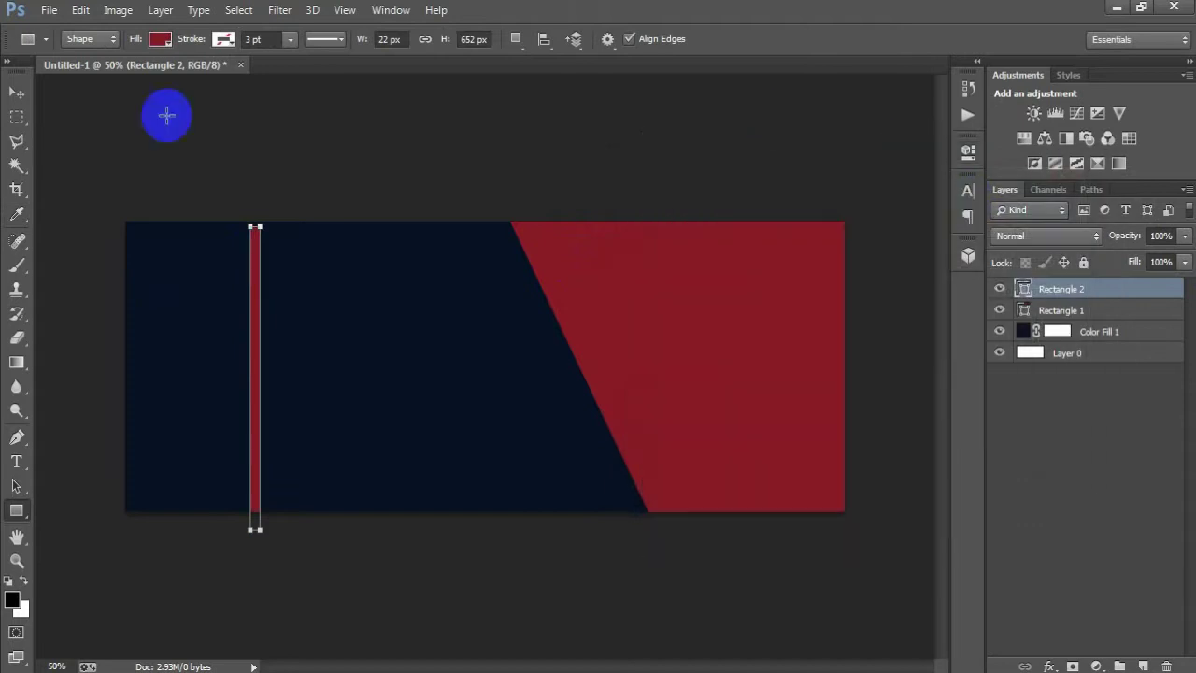
{"action": "left_click", "coordinate": [17, 91]}
{"action": "left_click_drag", "start_coordinate": [258, 378], "coordinate": [134, 356]}
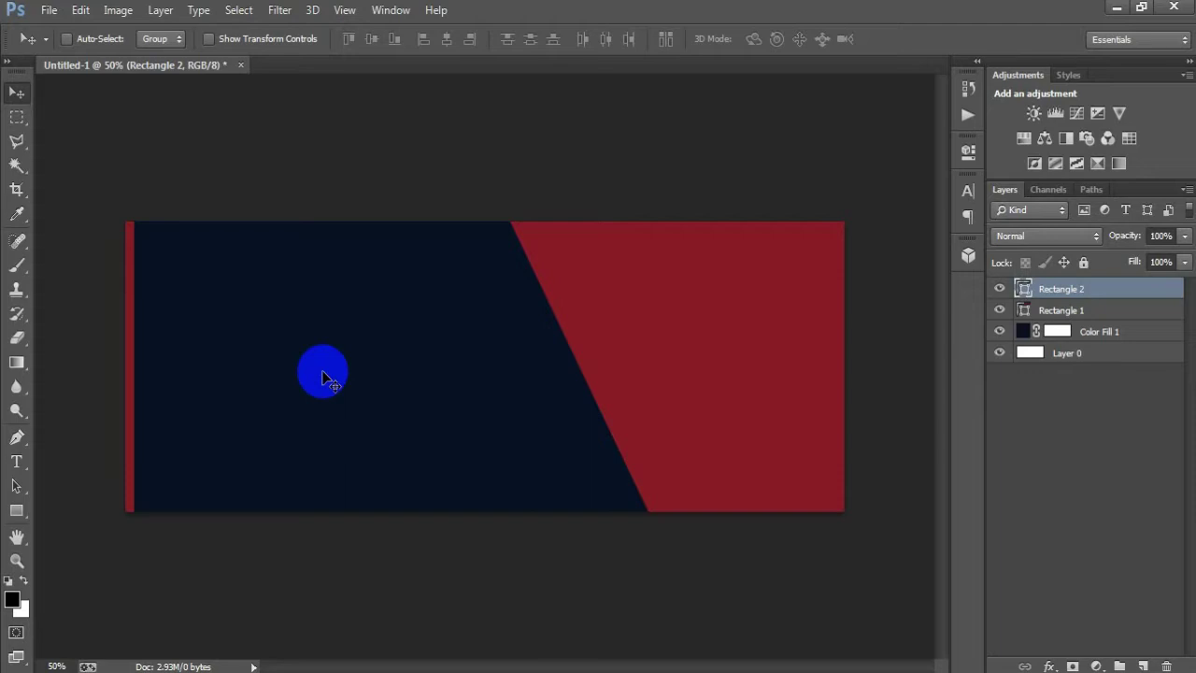
{"action": "left_click", "coordinate": [1045, 310]}
{"action": "left_click", "coordinate": [999, 310]}
{"action": "left_click", "coordinate": [1000, 310]}
{"action": "left_click", "coordinate": [48, 10]}
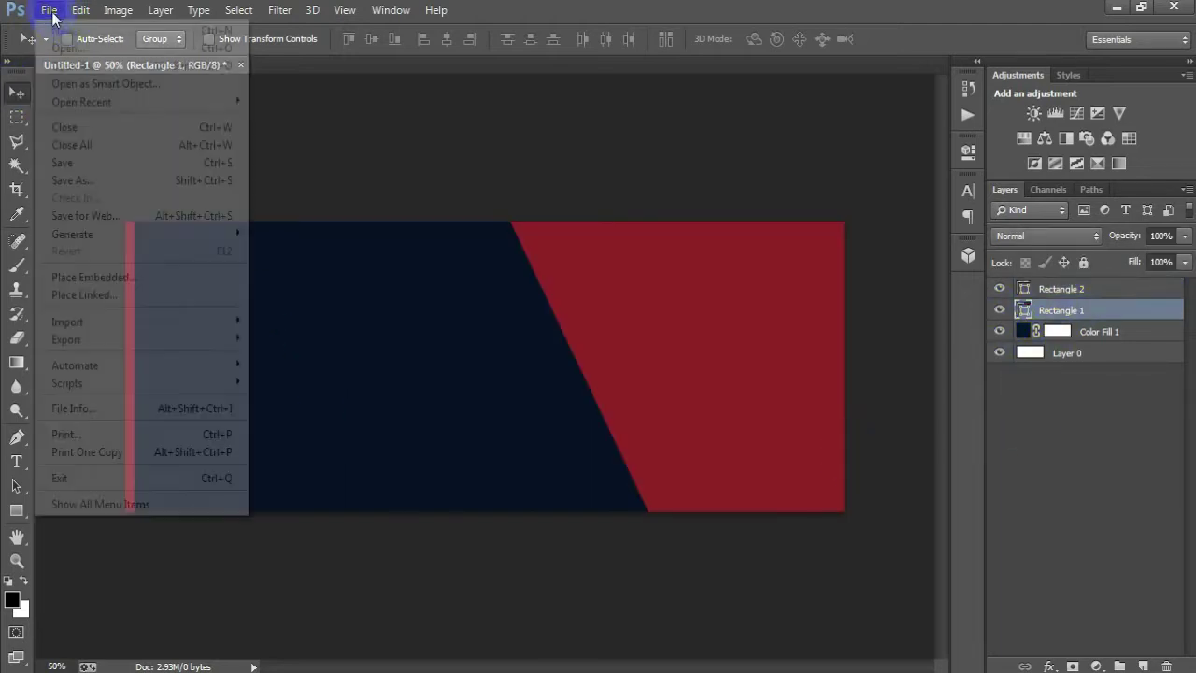
{"action": "left_click", "coordinate": [278, 294]}
{"action": "double_click", "coordinate": [622, 180]}
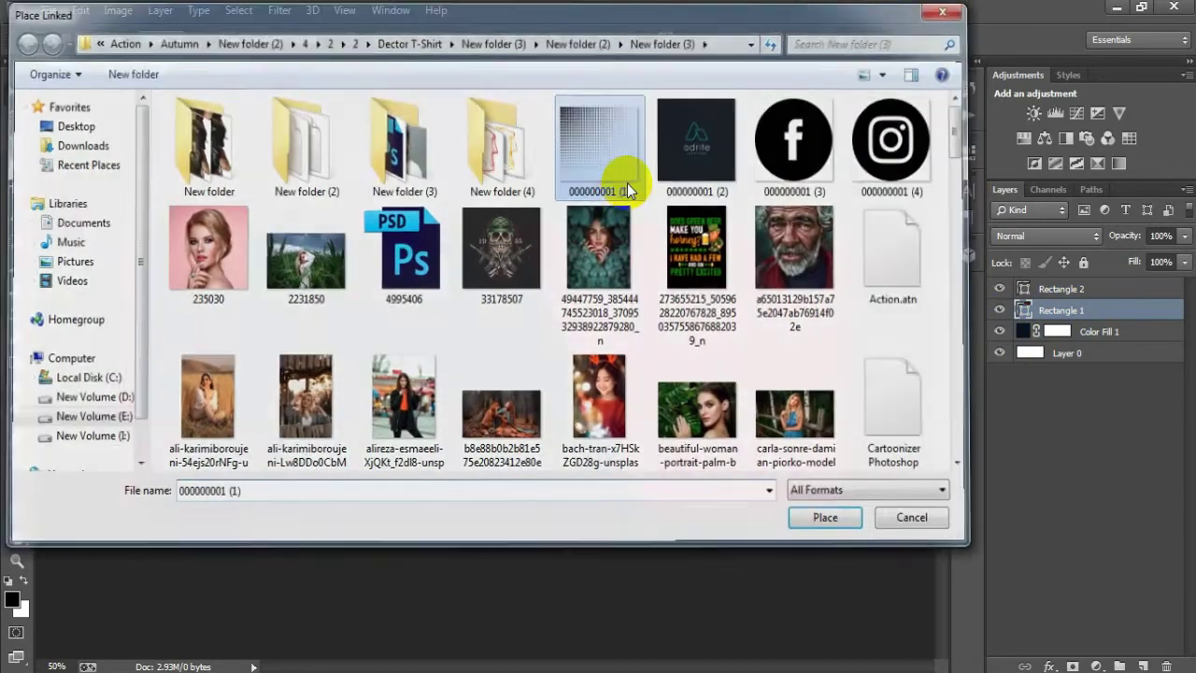
Flip the halftone image vertically and position it nearly unrotated so its dots fade into the canvas's top-right corner
{"action": "right_click", "coordinate": [586, 388]}
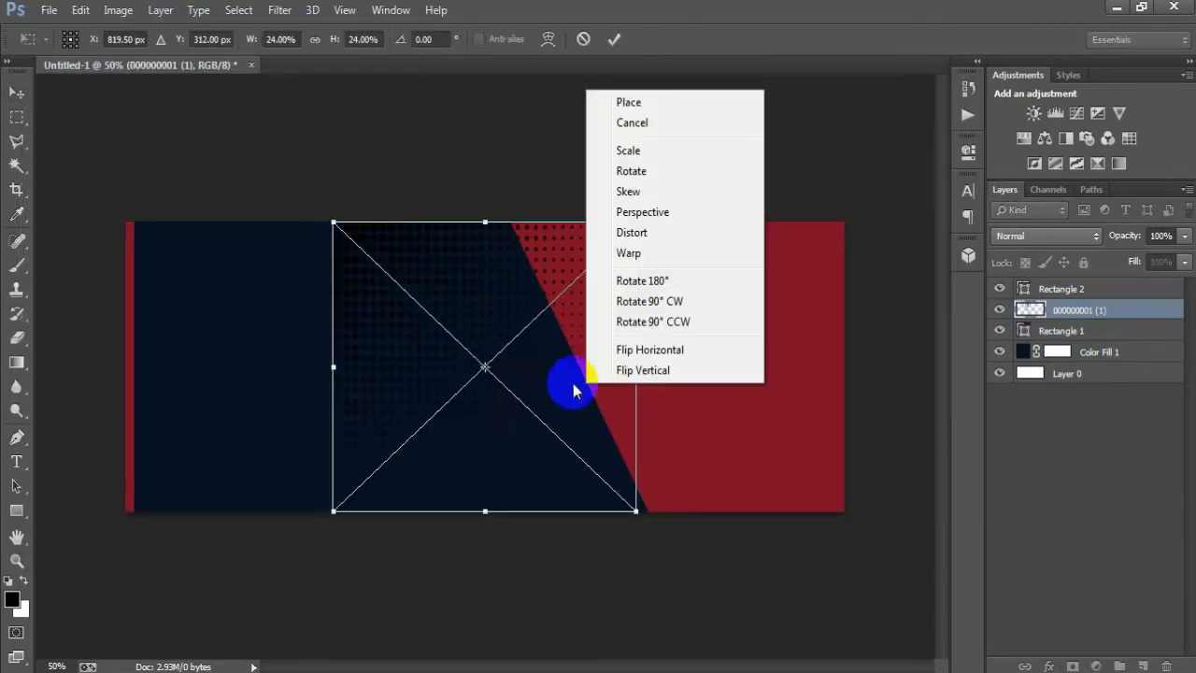
{"action": "left_click", "coordinate": [643, 372]}
{"action": "left_click_drag", "start_coordinate": [691, 527], "coordinate": [334, 308]}
{"action": "left_click_drag", "start_coordinate": [549, 361], "coordinate": [645, 349]}
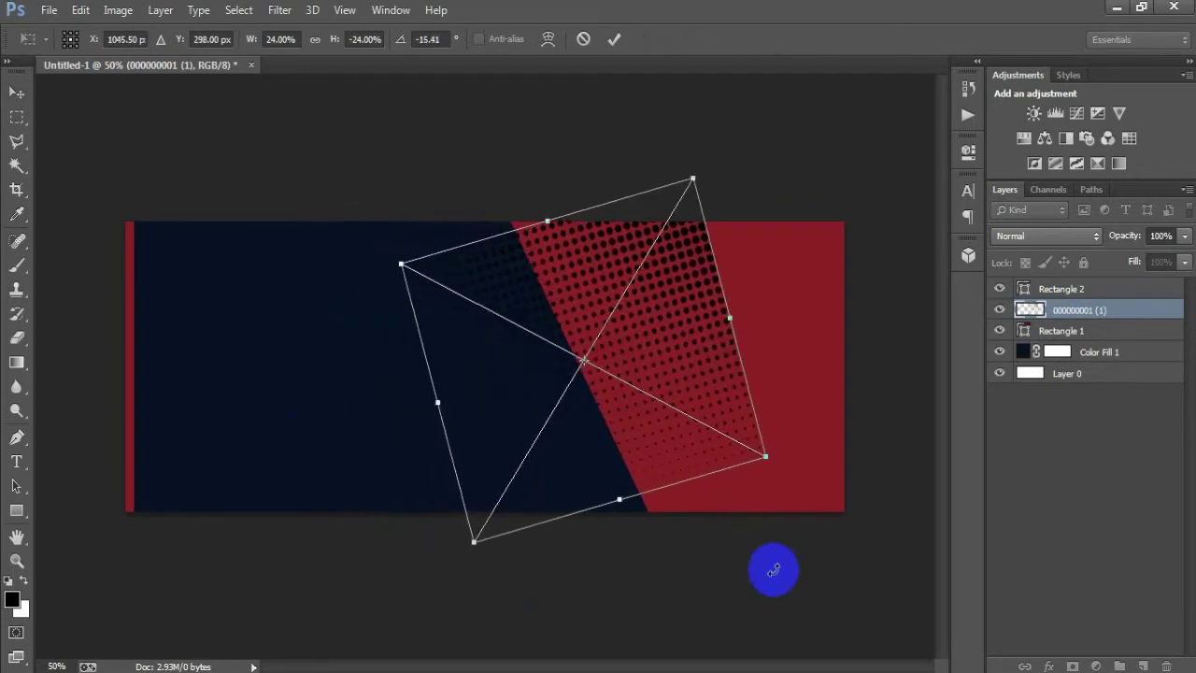
{"action": "left_click_drag", "start_coordinate": [772, 571], "coordinate": [729, 604]}
{"action": "left_click_drag", "start_coordinate": [725, 378], "coordinate": [956, 256]}
{"action": "mouse_move", "coordinate": [824, 306]}
{"action": "left_mouse_down"}
{"action": "mouse_move", "coordinate": [838, 310]}
{"action": "mouse_move", "coordinate": [833, 322]}
{"action": "left_mouse_up"}
{"action": "left_click_drag", "start_coordinate": [873, 470], "coordinate": [877, 470]}
{"action": "left_click", "coordinate": [625, 49]}
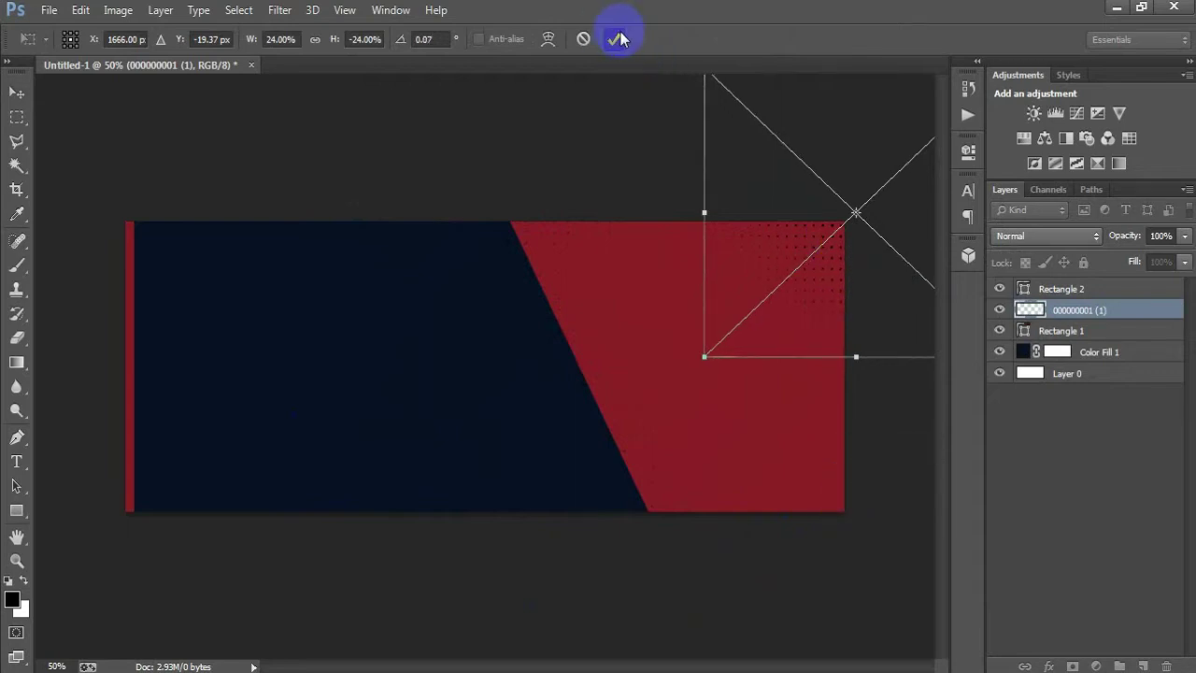
Rasterize the placed halftone layer
{"action": "right_click", "coordinate": [1112, 316]}
{"action": "left_click", "coordinate": [806, 342]}
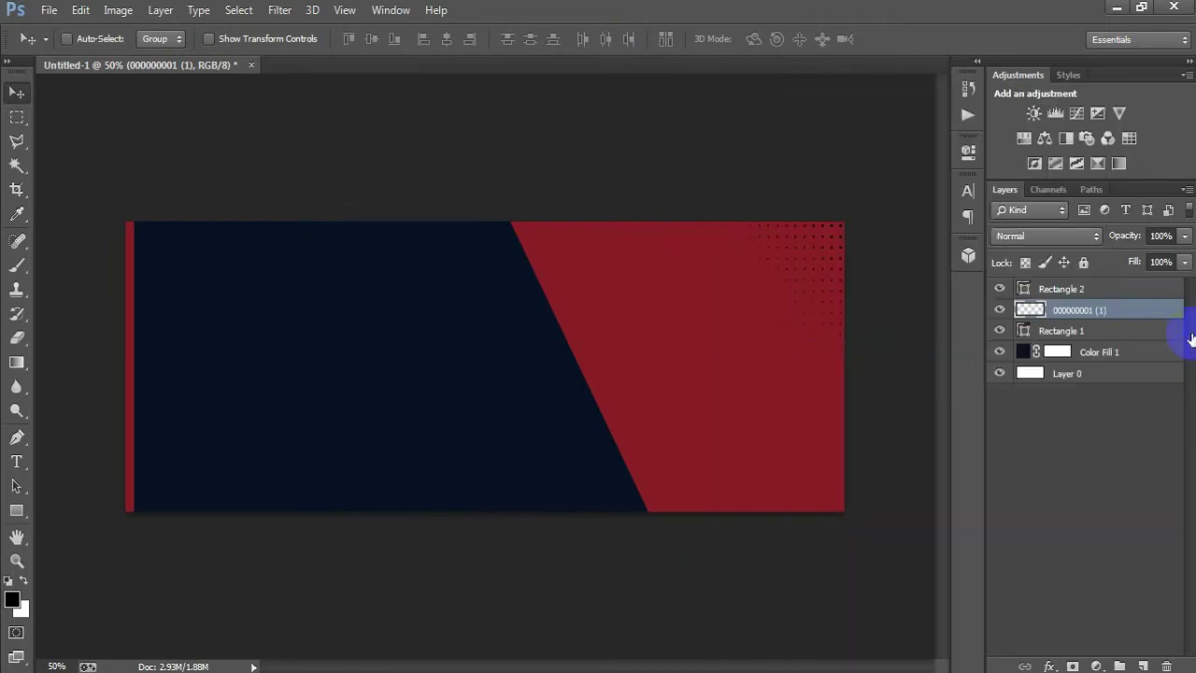
Apply a white Color Overlay at 100% opacity to the halftone layer
{"action": "double_click", "coordinate": [1164, 316]}
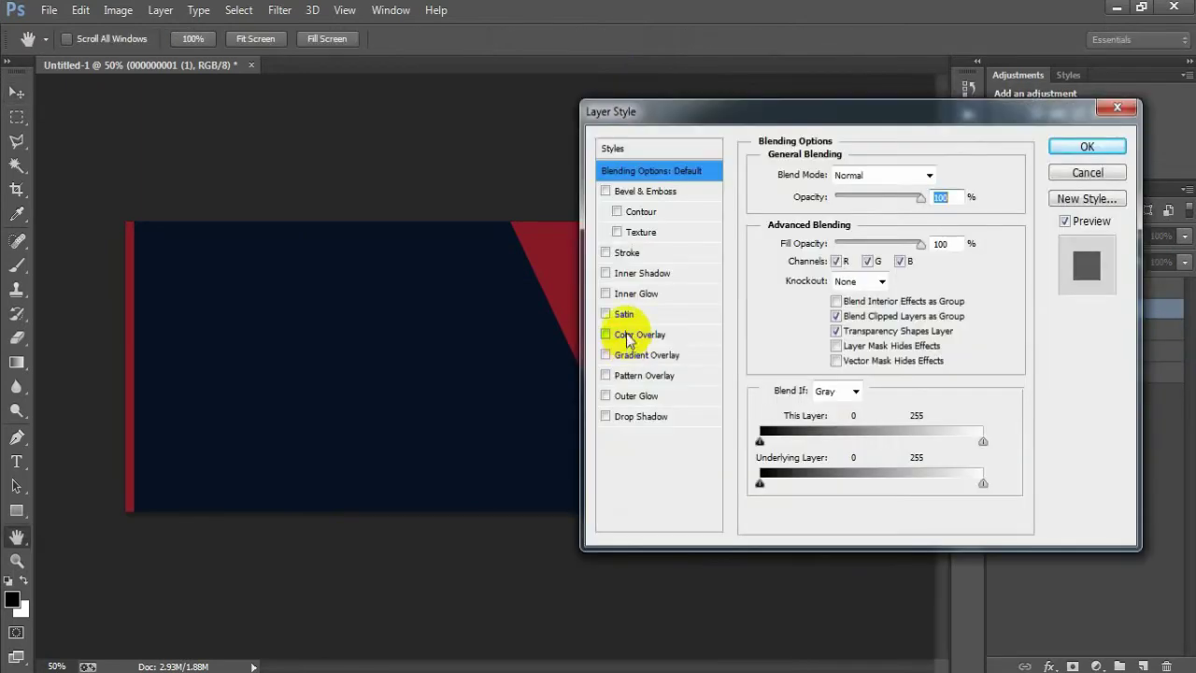
{"action": "left_click", "coordinate": [640, 334]}
{"action": "left_click", "coordinate": [940, 177]}
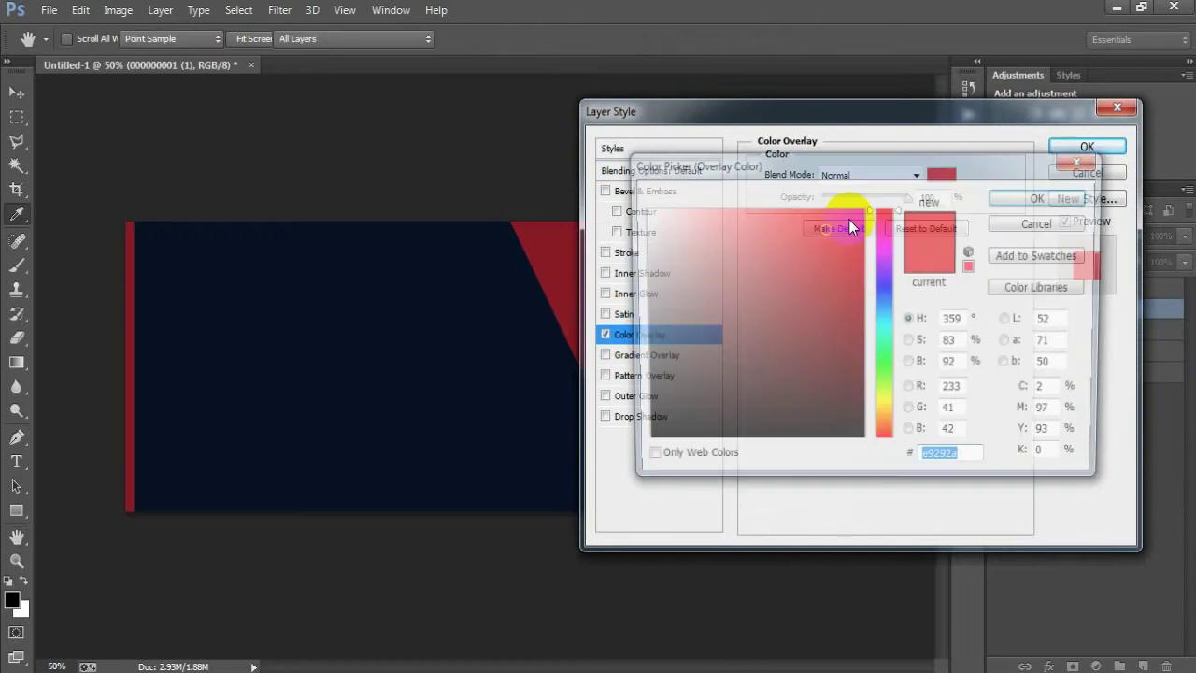
{"action": "left_click_drag", "start_coordinate": [841, 229], "coordinate": [545, 143]}
{"action": "left_click", "coordinate": [1039, 195]}
{"action": "left_click", "coordinate": [1087, 147]}
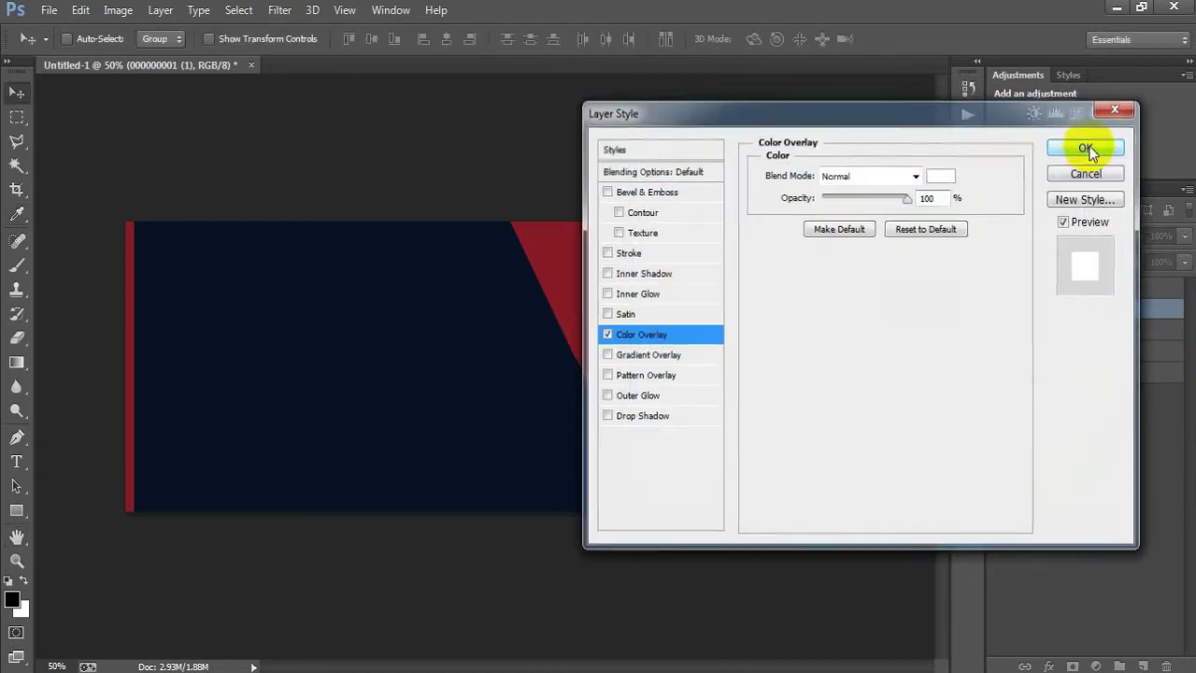
Lower the halftone layer's opacity to 52%
{"action": "left_click", "coordinate": [1176, 313]}
{"action": "left_click", "coordinate": [1184, 237]}
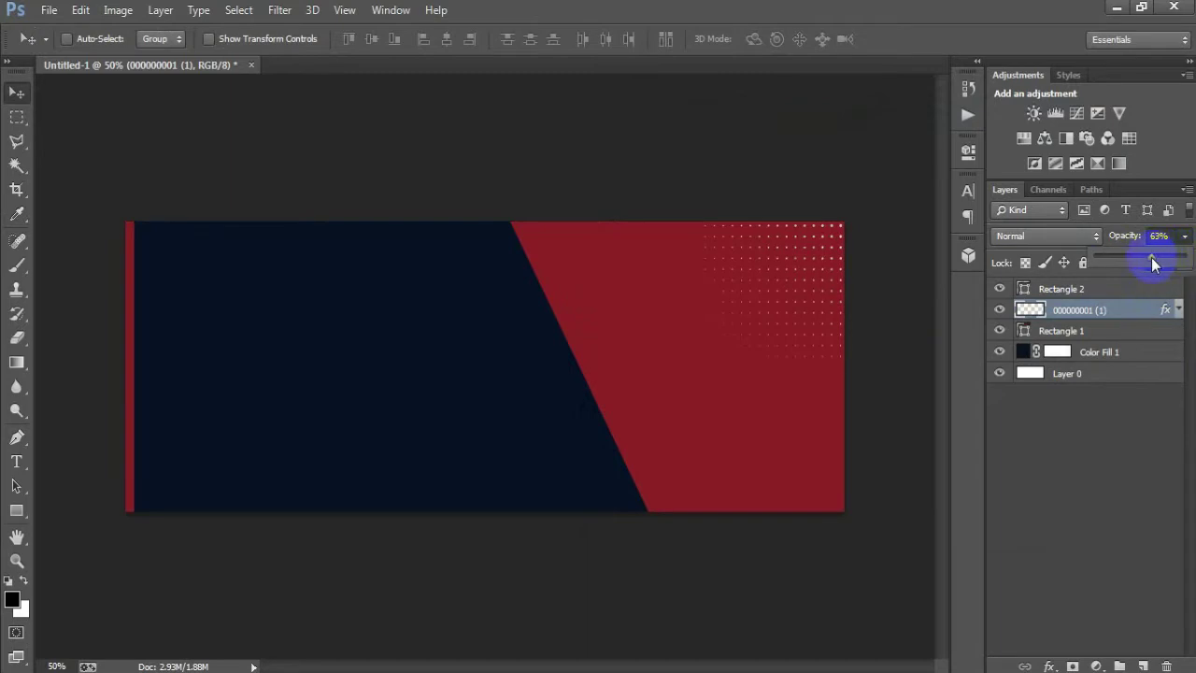
{"action": "left_click_drag", "start_coordinate": [1146, 257], "coordinate": [1142, 257]}
Duplicate the halftone layer, place the copy in the canvas's bottom-right corner and stretch its width to 101.73%
{"action": "key", "text": "ctrl+j"}
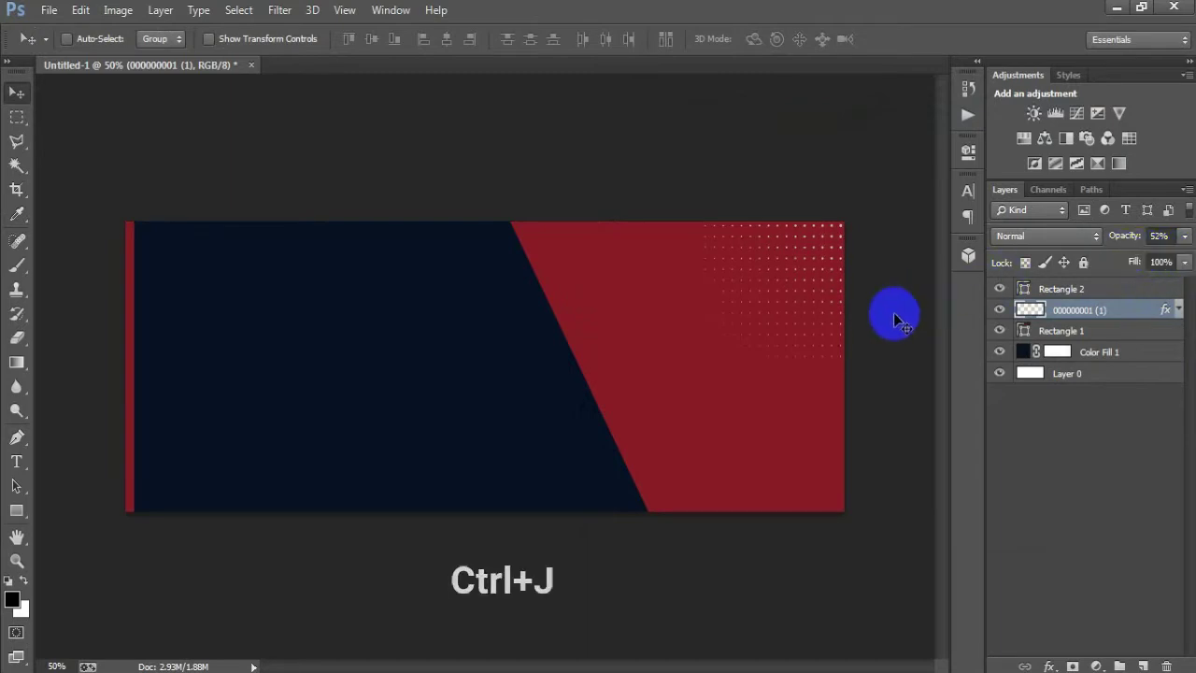
{"action": "left_click_drag", "start_coordinate": [811, 313], "coordinate": [814, 523]}
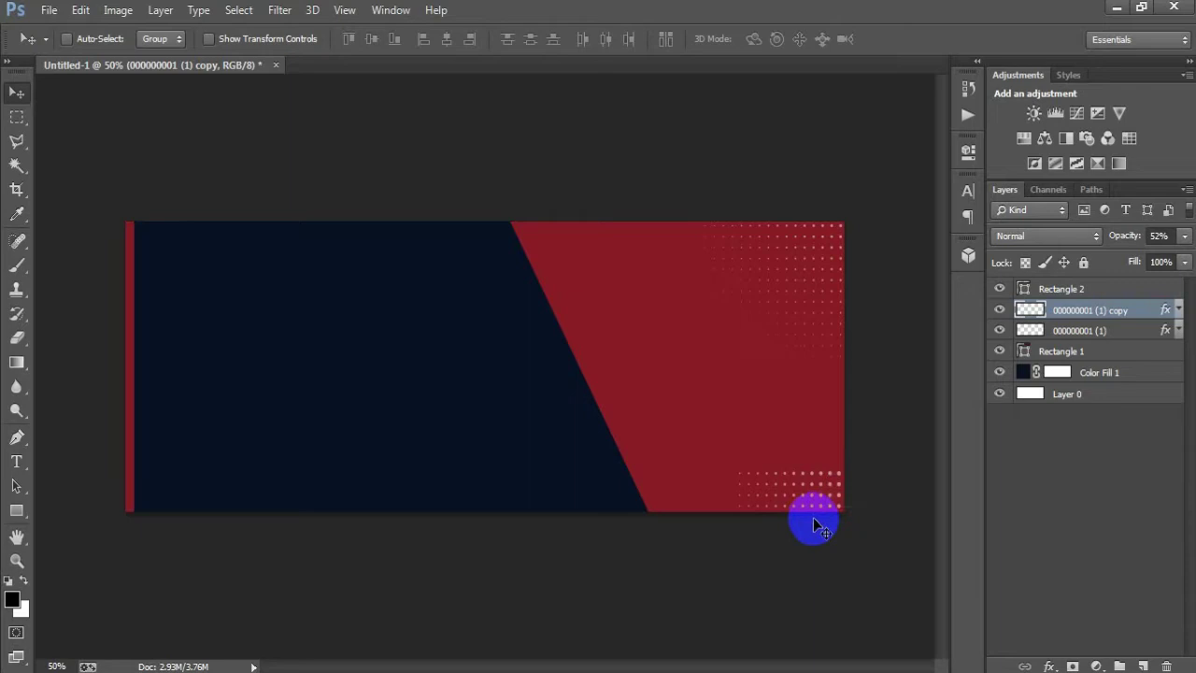
{"action": "key", "text": "ctrl+t"}
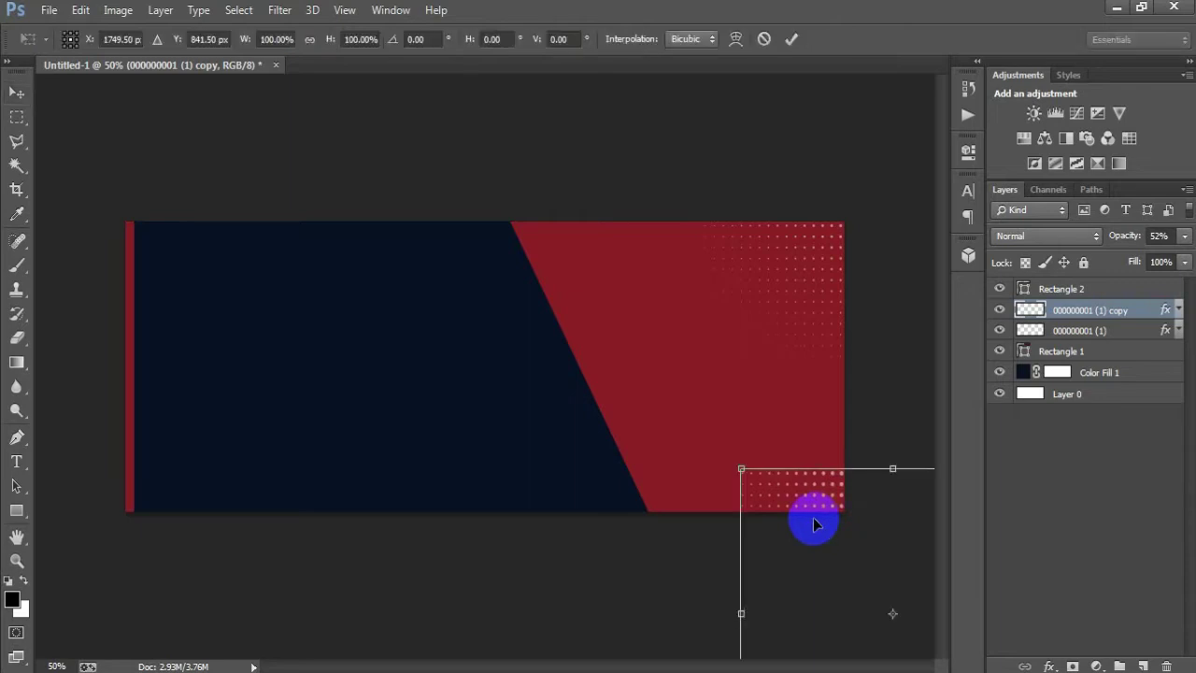
{"action": "mouse_move", "coordinate": [745, 612]}
{"action": "left_mouse_down"}
{"action": "mouse_move", "coordinate": [777, 607]}
{"action": "mouse_move", "coordinate": [738, 608]}
{"action": "left_mouse_up"}
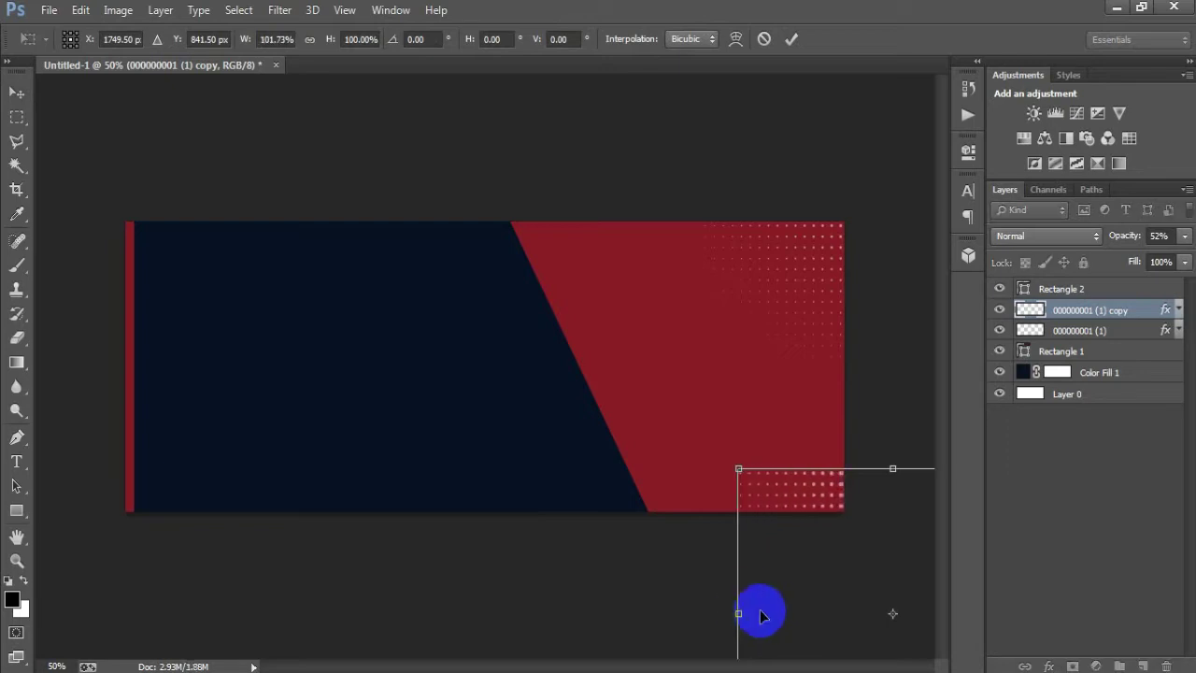
{"action": "left_click", "coordinate": [792, 39]}
Lower the opacity of the bottom-right halftone copy to 40%
{"action": "left_click", "coordinate": [1183, 236]}
{"action": "left_click_drag", "start_coordinate": [1142, 259], "coordinate": [1135, 259]}
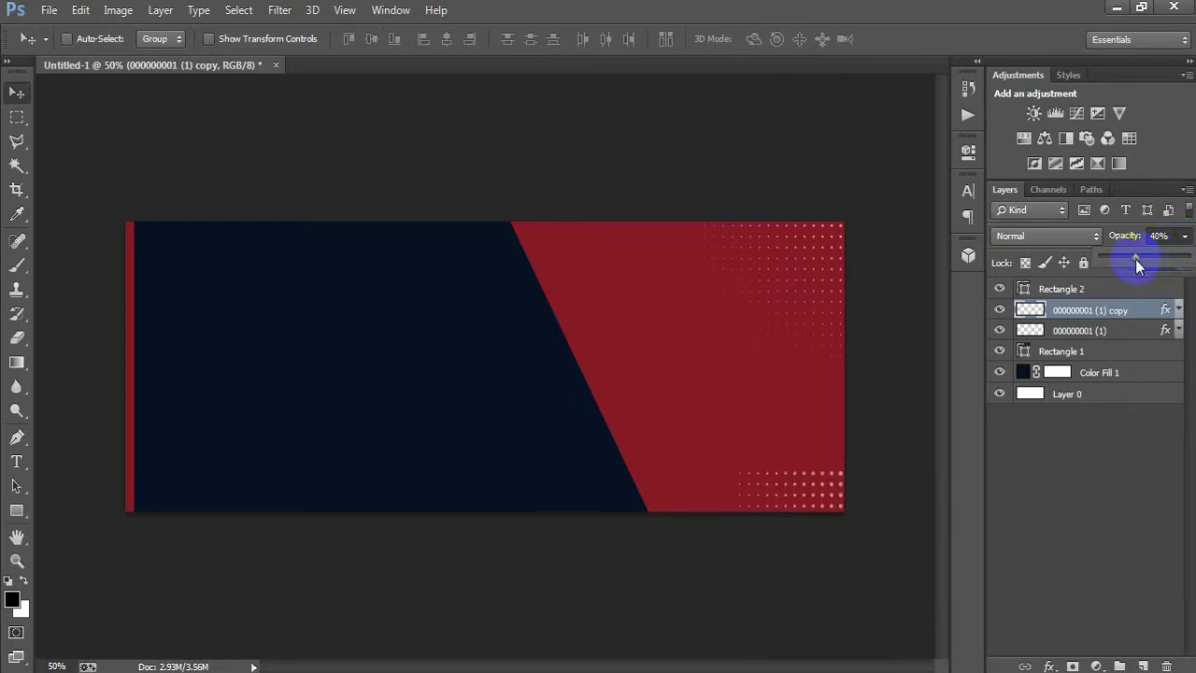
{"action": "left_click", "coordinate": [881, 464]}
Copy the bottom-right halftone to the canvas's top edge, over the upper end of the diagonal colour boundary
{"action": "left_click_drag", "start_coordinate": [884, 467], "coordinate": [594, 129]}
{"action": "left_click_drag", "start_coordinate": [616, 224], "coordinate": [519, 205]}
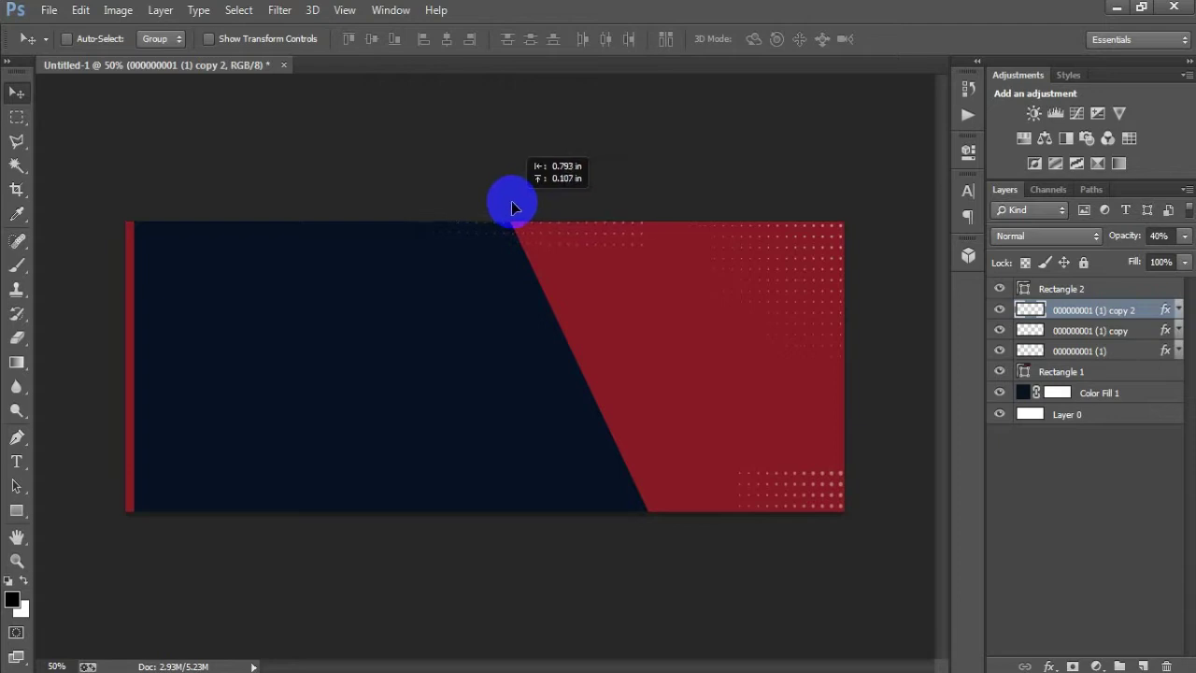
{"action": "left_click_drag", "start_coordinate": [510, 203], "coordinate": [510, 204]}
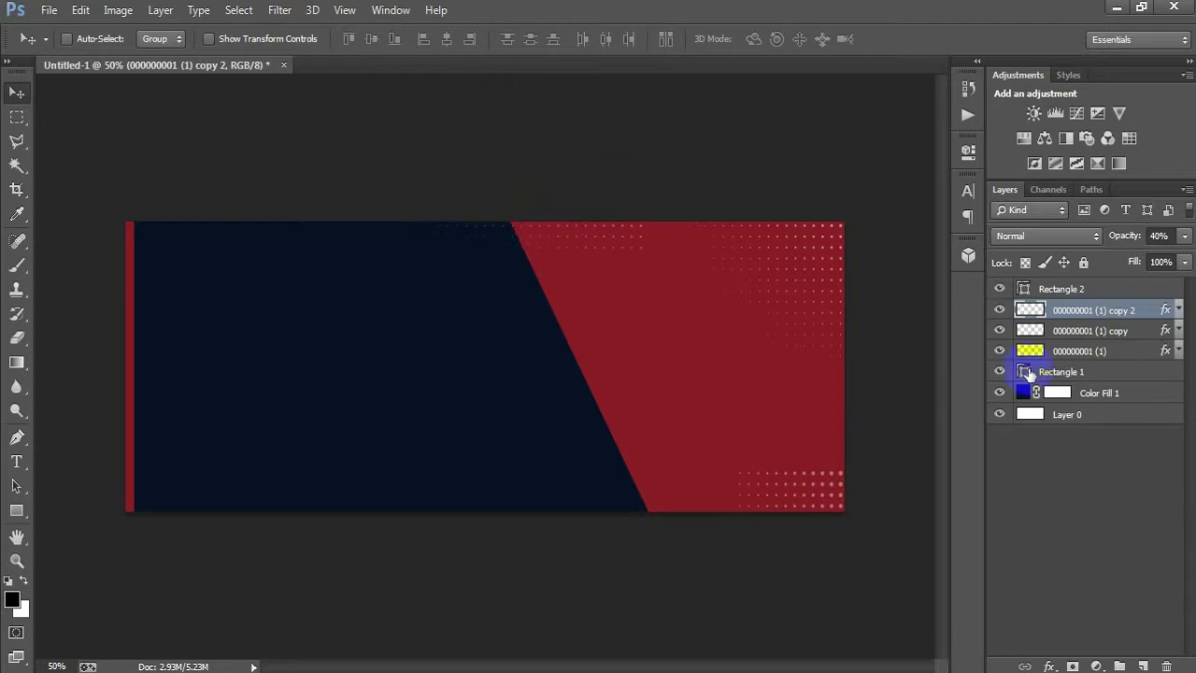
Move the top-edge halftone layer directly above Rectangle 1 and clip it to that shape
{"action": "left_click_drag", "start_coordinate": [1088, 315], "coordinate": [1093, 373]}
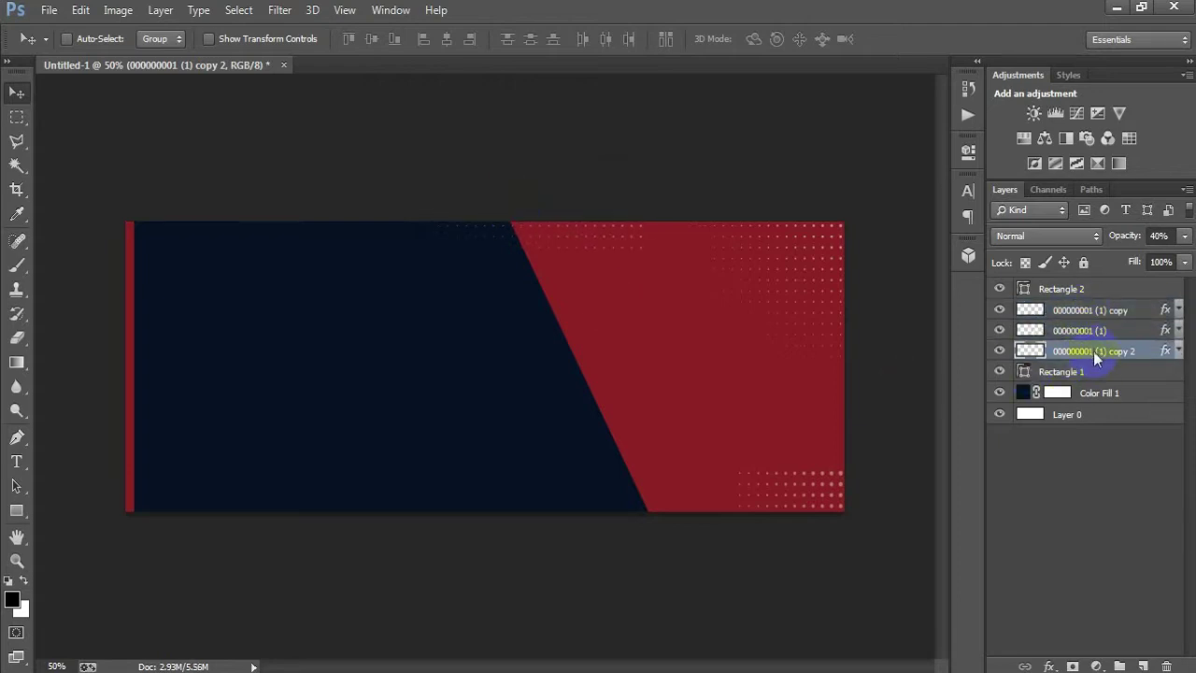
{"action": "right_click", "coordinate": [1098, 359]}
{"action": "left_click", "coordinate": [790, 329]}
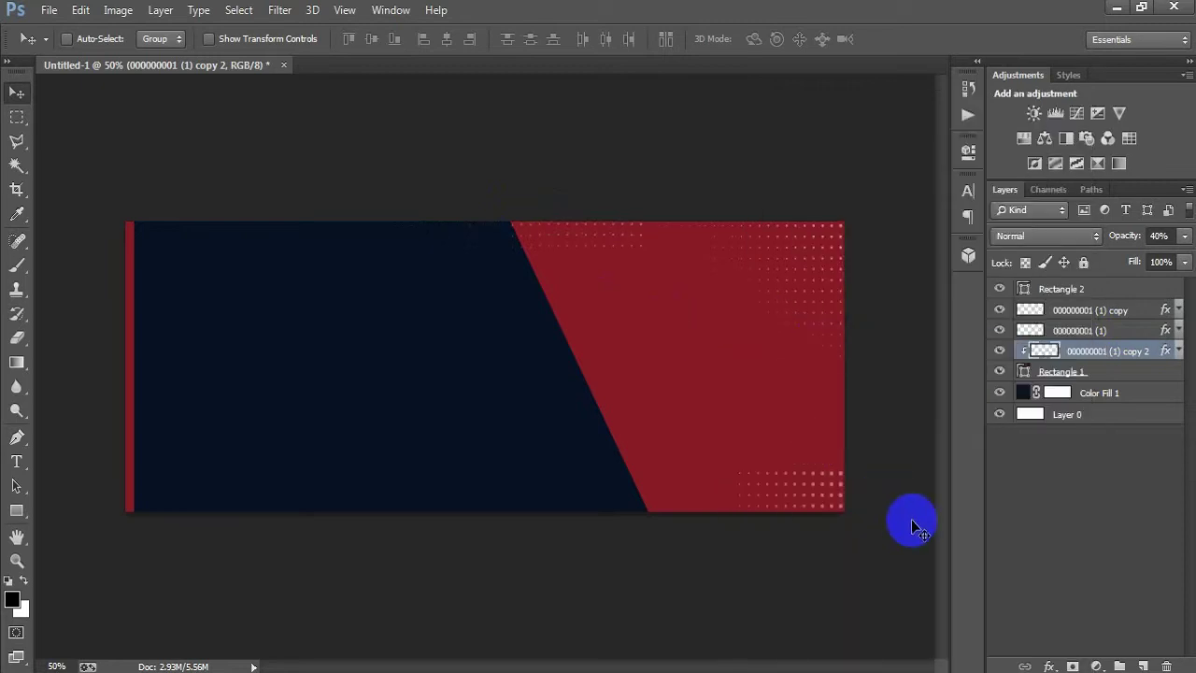
Group all layers from Rectangle 2 down to Layer 0 and check the group by toggling its visibility
{"action": "left_click", "coordinate": [1060, 289]}
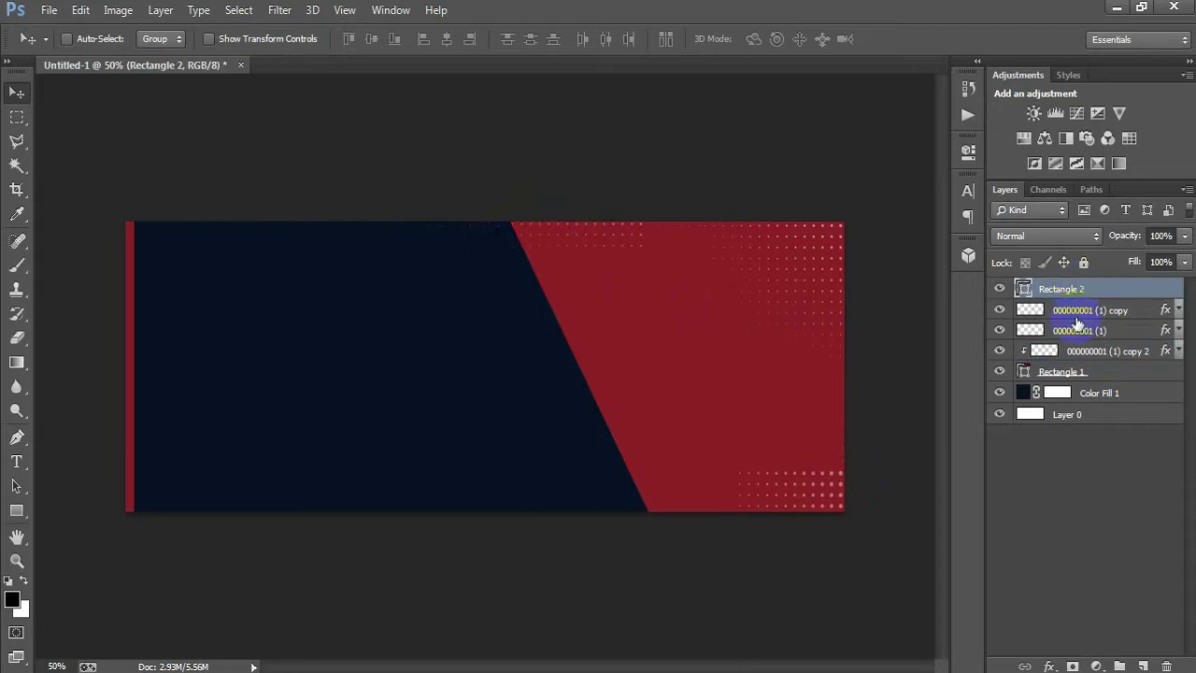
{"action": "left_click", "coordinate": [1090, 416], "text": "shift"}
{"action": "key", "text": "ctrl+g"}
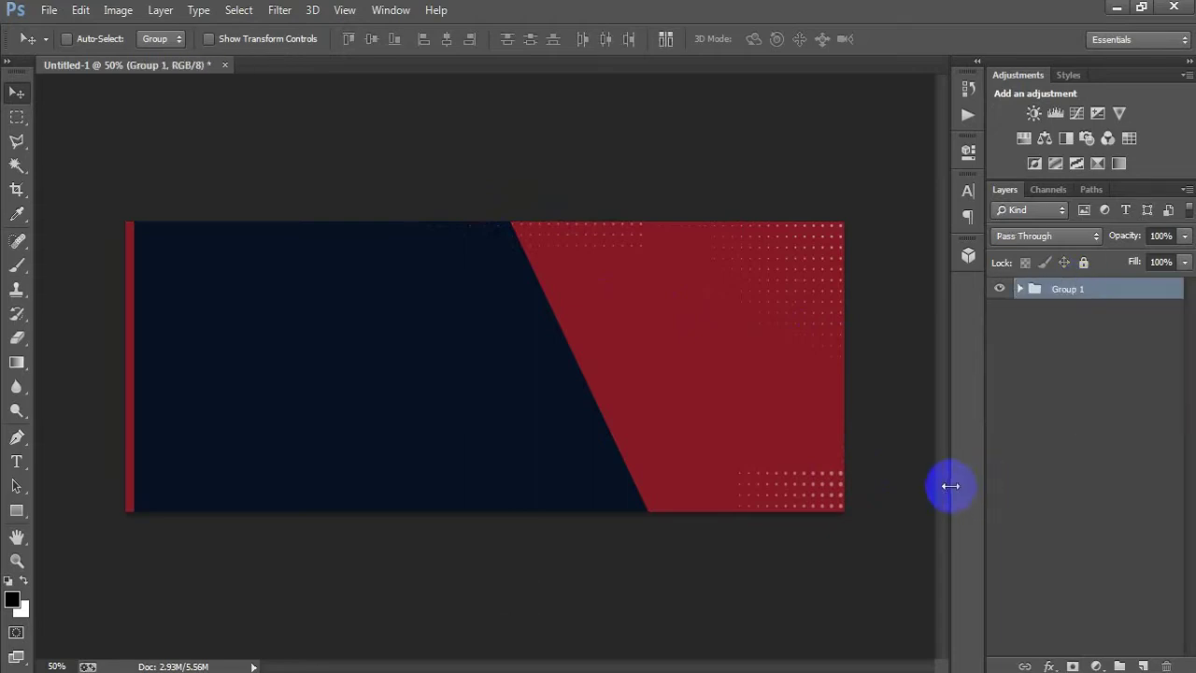
{"action": "left_click", "coordinate": [1000, 290]}
{"action": "left_click", "coordinate": [1000, 291]}
Draw a rounded rectangle about 420 by 426 px on a new layer above the group, near the canvas centre
{"action": "left_click", "coordinate": [1143, 665]}
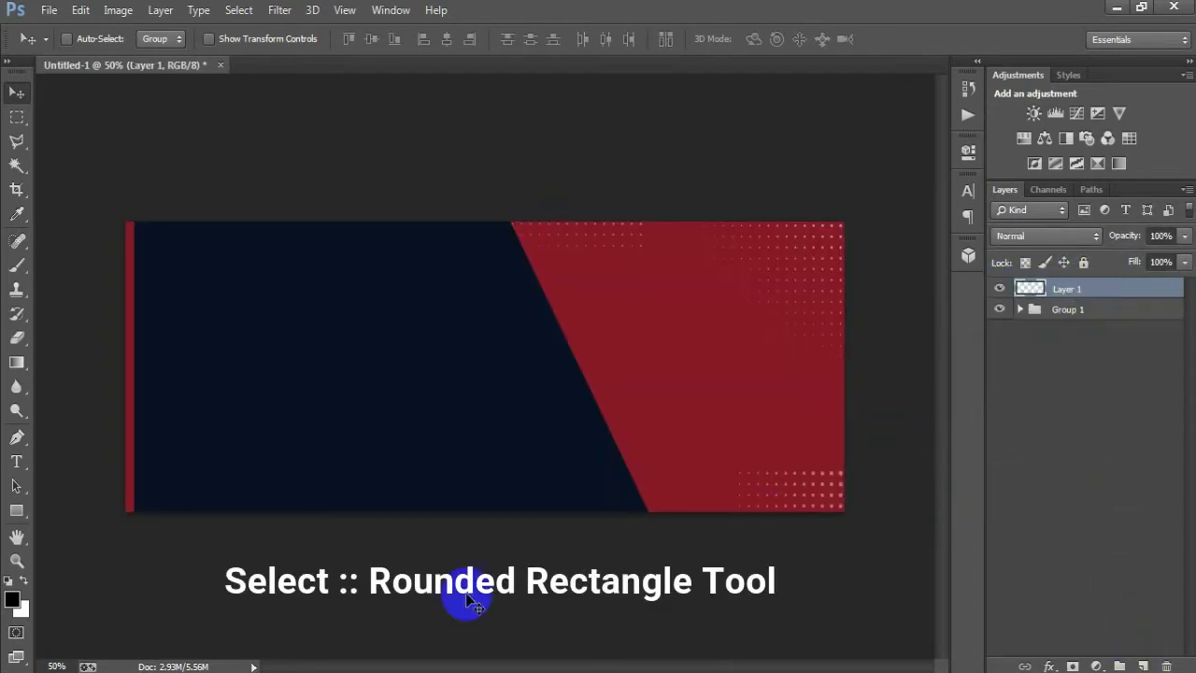
{"action": "left_click", "coordinate": [16, 510]}
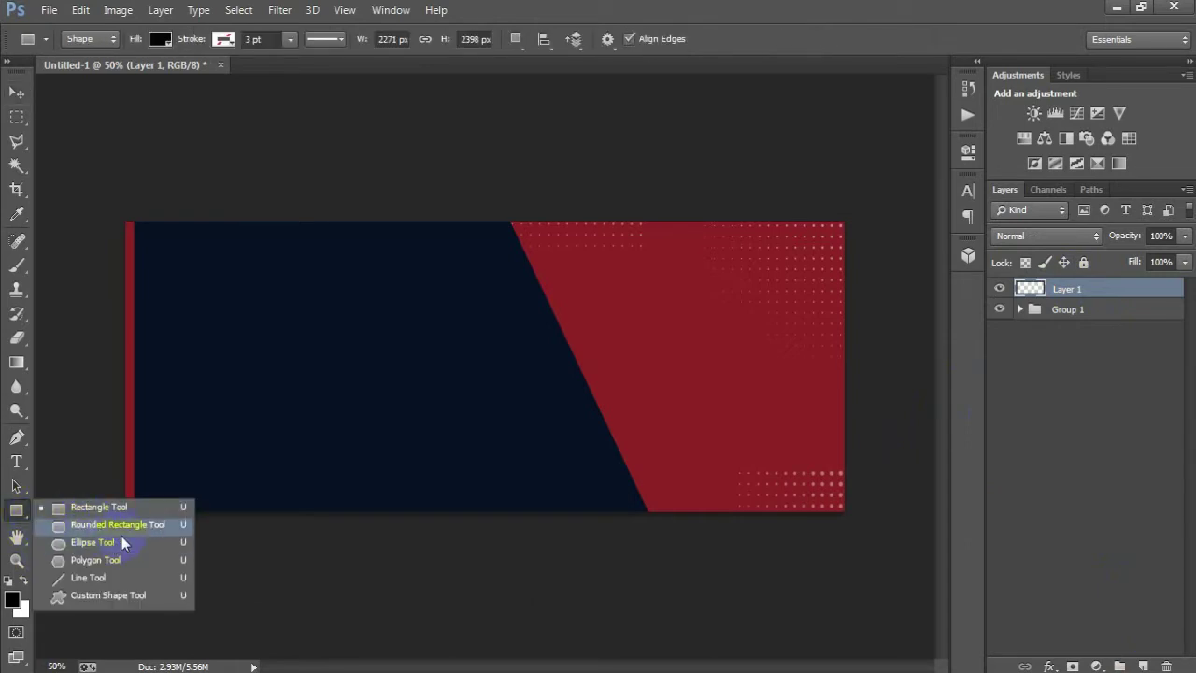
{"action": "left_click", "coordinate": [150, 515]}
{"action": "left_click_drag", "start_coordinate": [413, 286], "coordinate": [596, 483]}
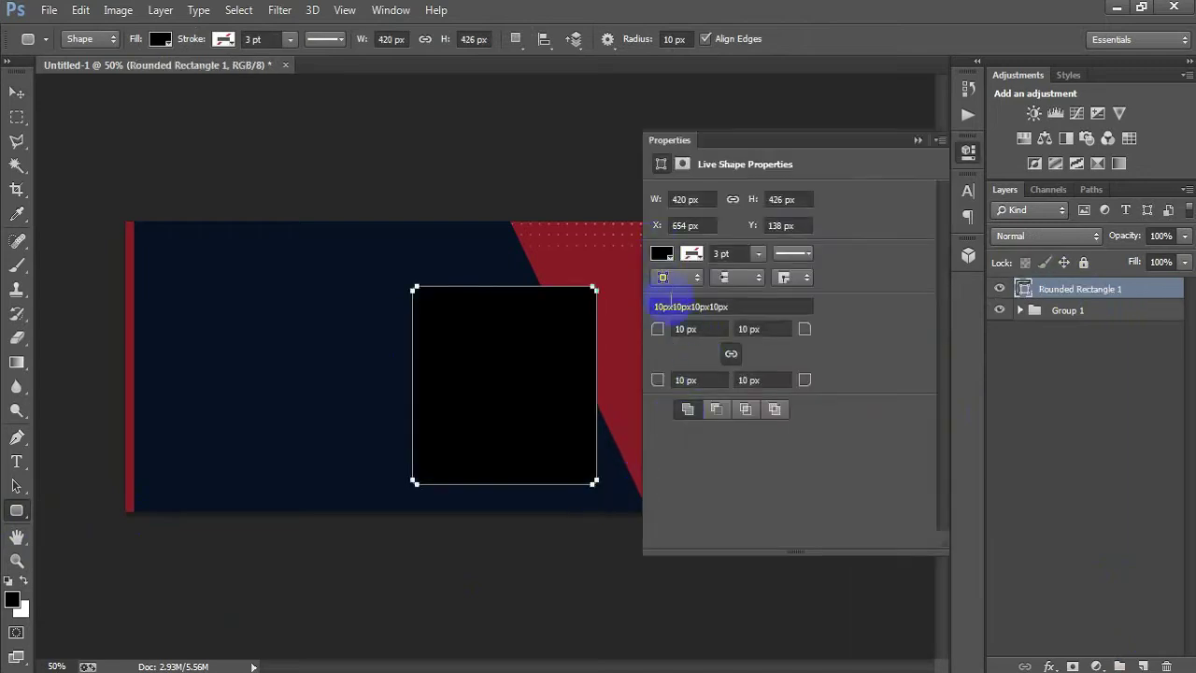
Increase the rounded rectangle's corner radii to about 45 px and move the shape across the diagonal colour boundary
{"action": "left_click_drag", "start_coordinate": [660, 328], "coordinate": [697, 329]}
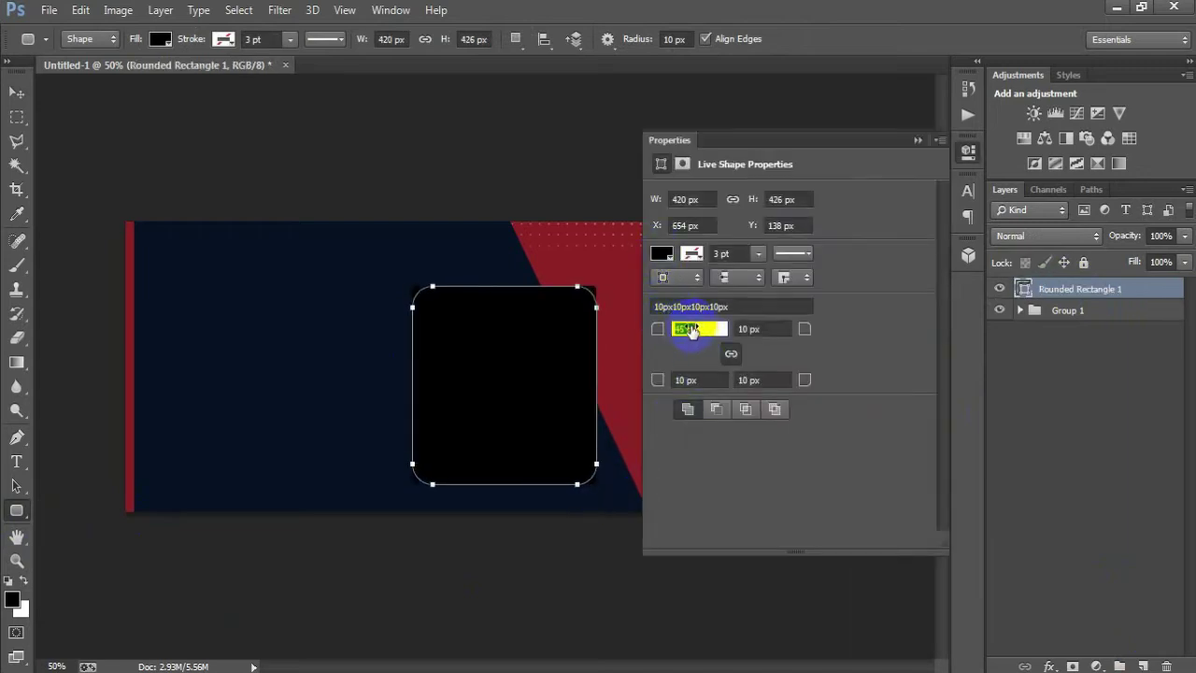
{"action": "left_click", "coordinate": [919, 142]}
{"action": "left_click", "coordinate": [19, 93]}
{"action": "left_click_drag", "start_coordinate": [443, 423], "coordinate": [534, 428]}
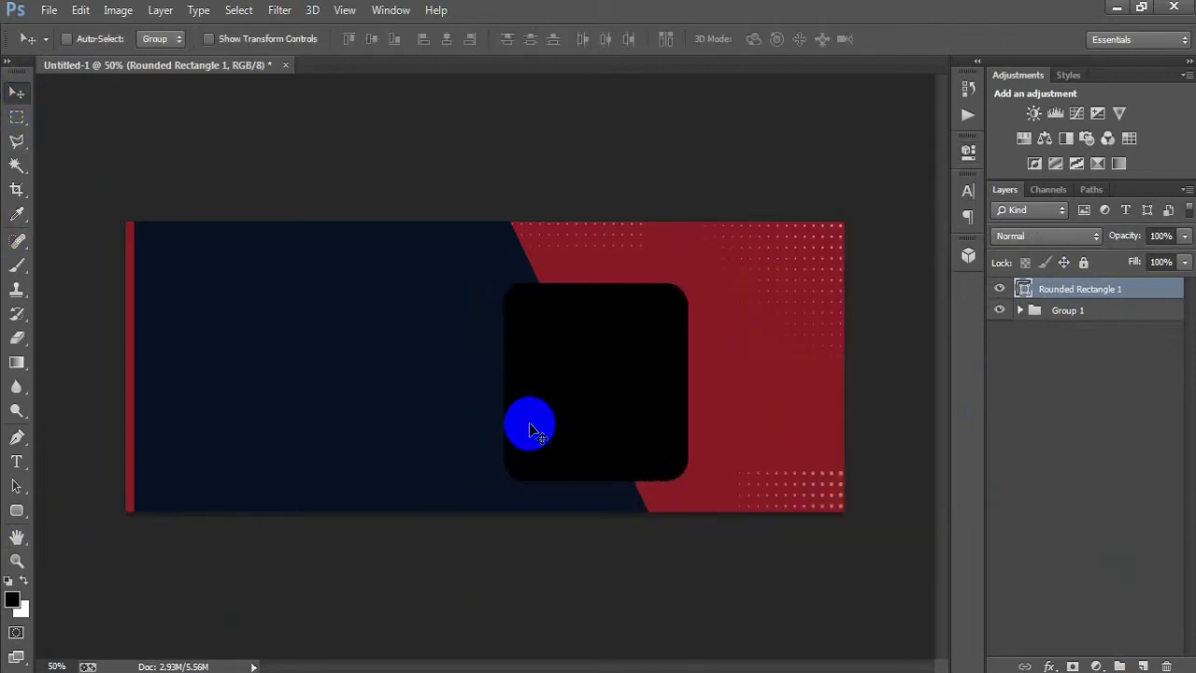
Fill the rounded rectangle with the panel's red, 871926
{"action": "double_click", "coordinate": [1021, 290]}
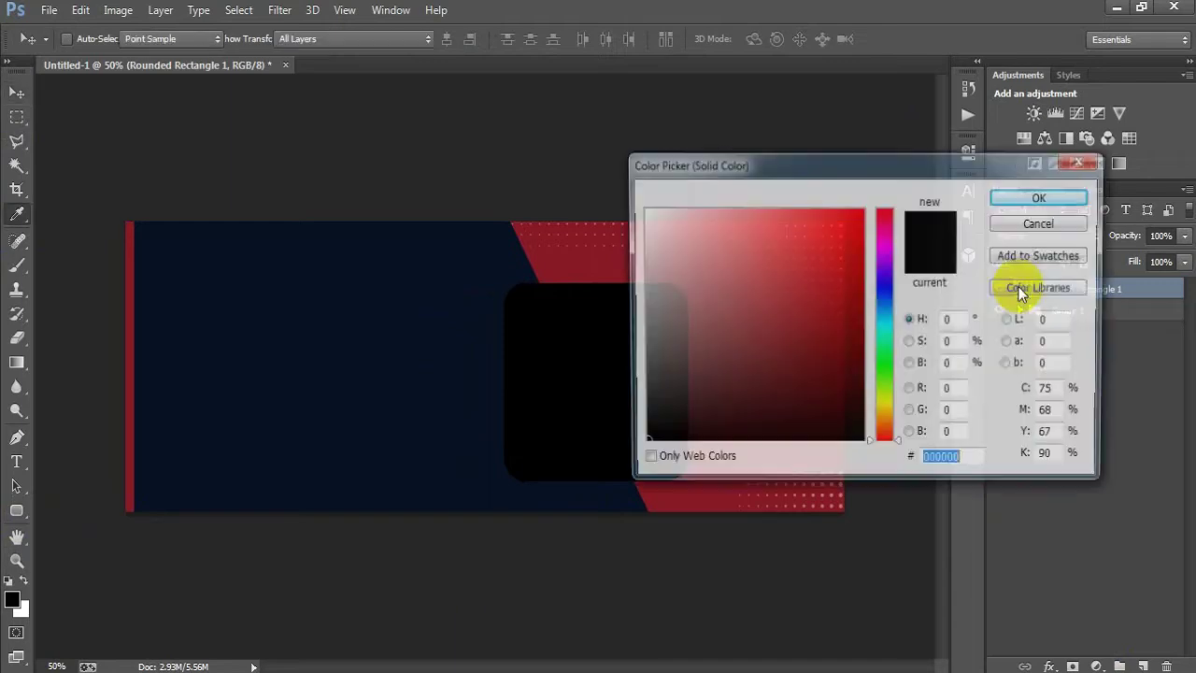
{"action": "left_click", "coordinate": [569, 267]}
{"action": "left_click", "coordinate": [1033, 200]}
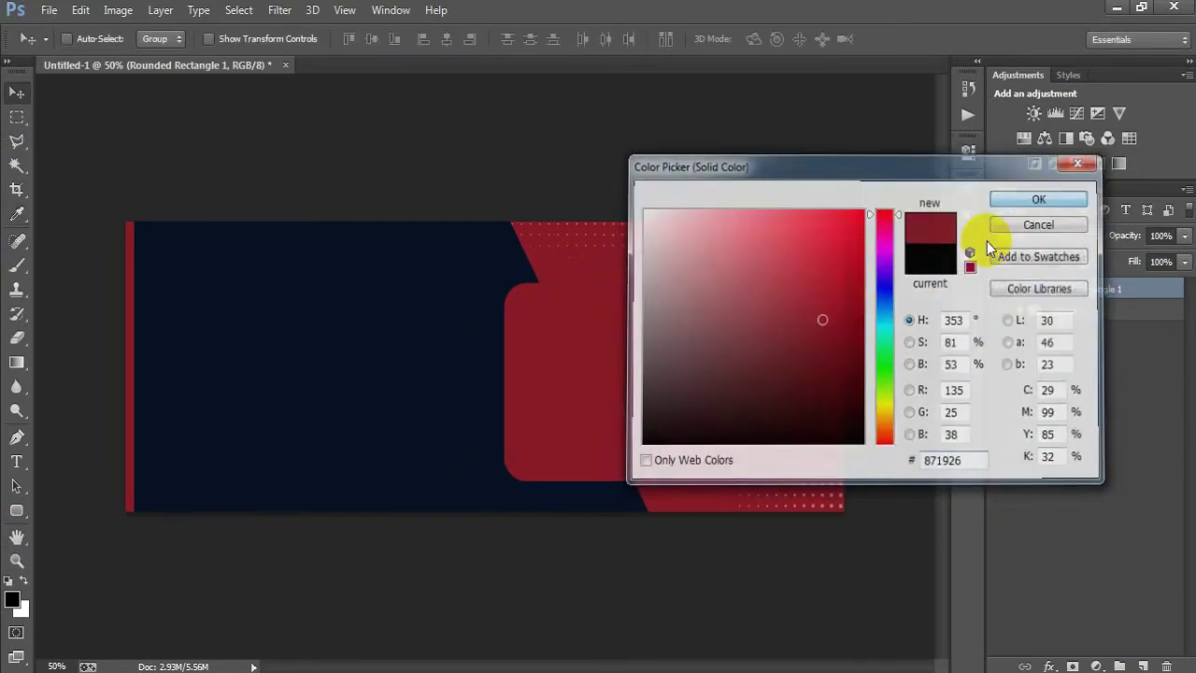
Add a Multiply drop shadow to the rounded rectangle with 70% opacity, 6% spread and 24 px size
{"action": "double_click", "coordinate": [1162, 294]}
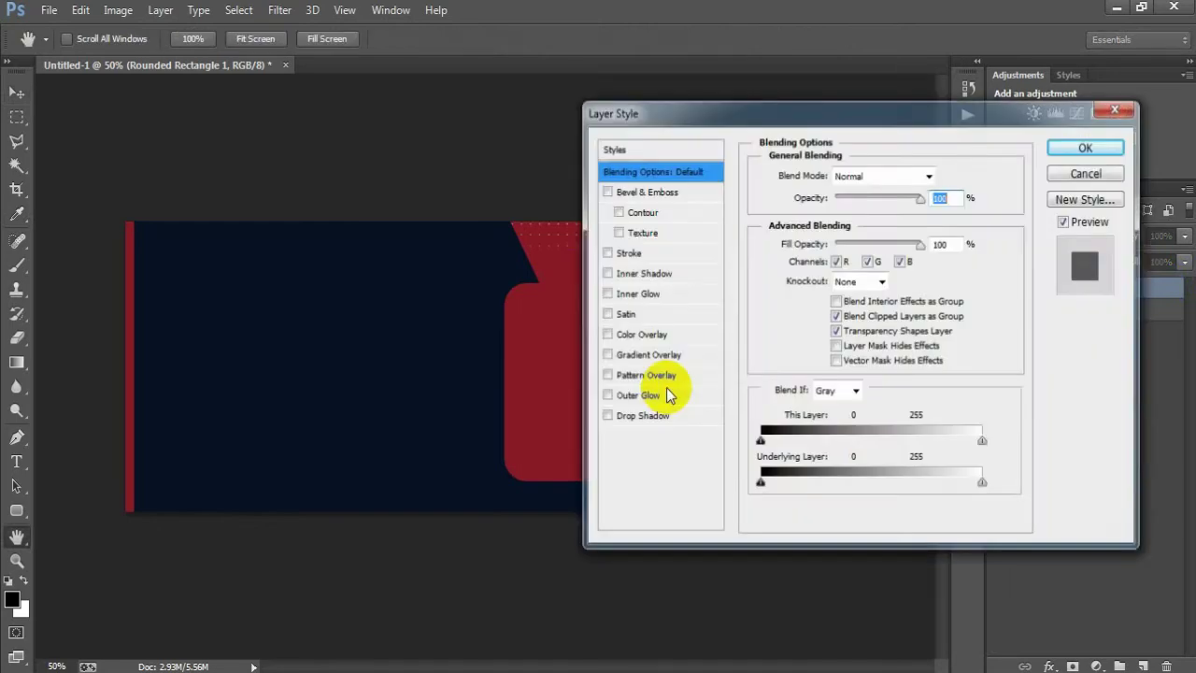
{"action": "left_click", "coordinate": [630, 418]}
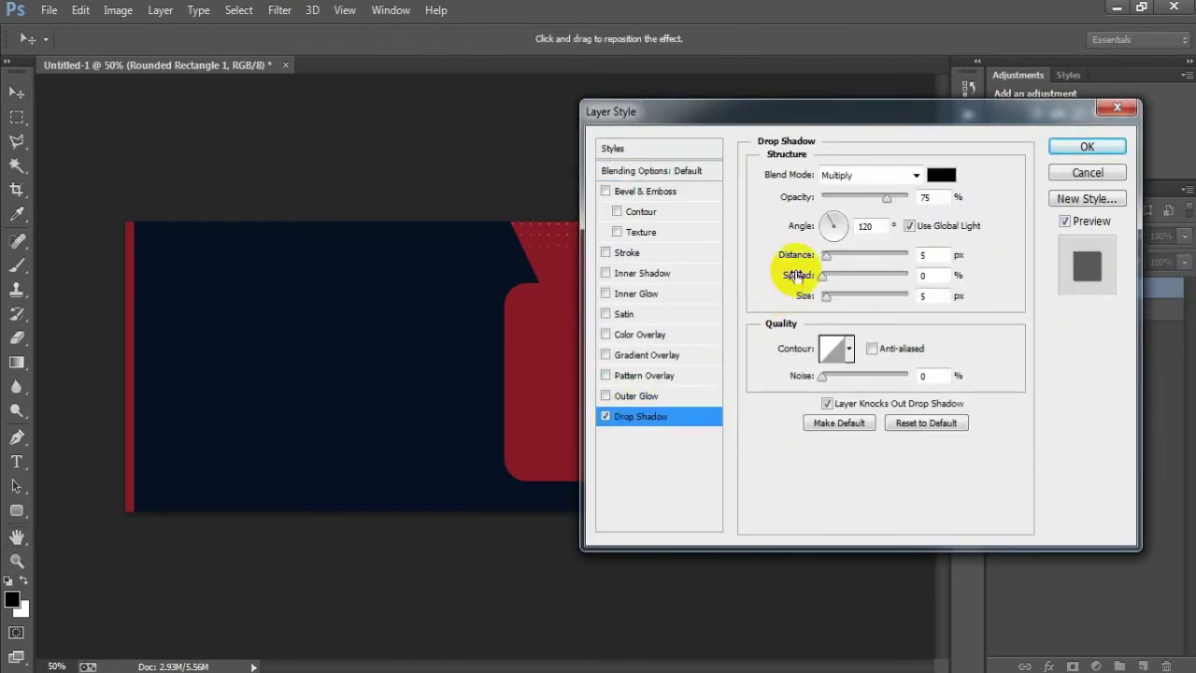
{"action": "left_click", "coordinate": [827, 258]}
{"action": "left_click_drag", "start_coordinate": [828, 299], "coordinate": [838, 298]}
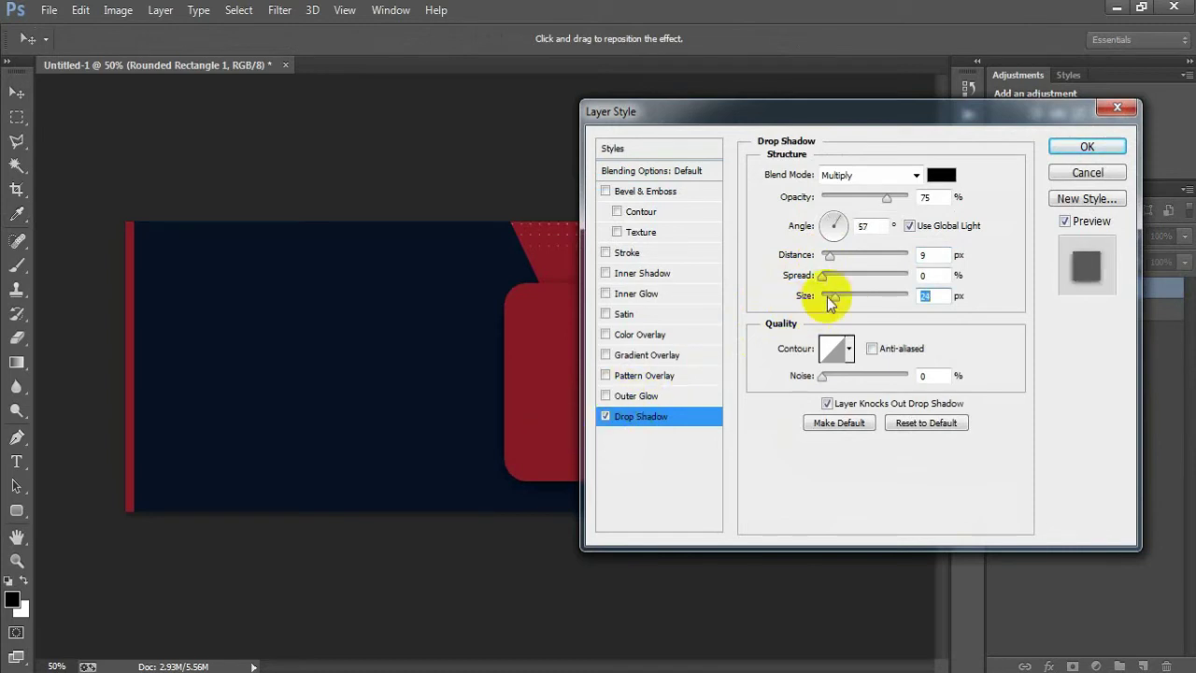
{"action": "left_click_drag", "start_coordinate": [885, 200], "coordinate": [882, 202]}
{"action": "left_click_drag", "start_coordinate": [830, 255], "coordinate": [832, 254]}
{"action": "left_click", "coordinate": [538, 411]}
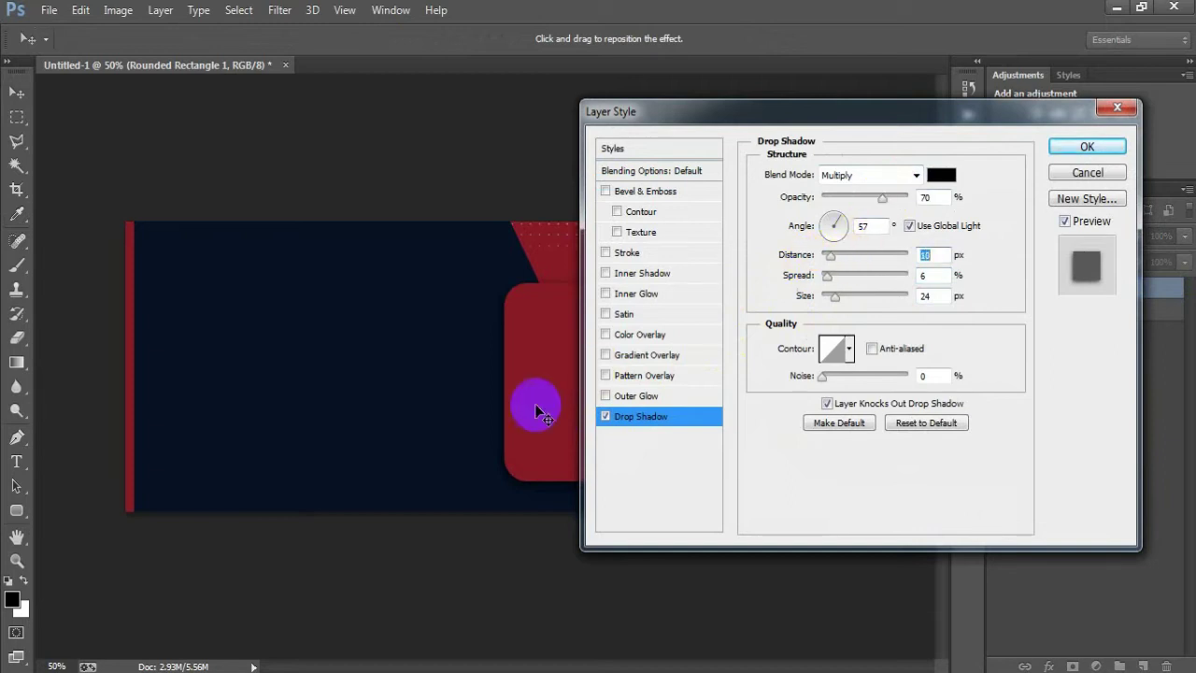
{"action": "left_click_drag", "start_coordinate": [520, 408], "coordinate": [524, 410]}
{"action": "left_click", "coordinate": [1076, 147]}
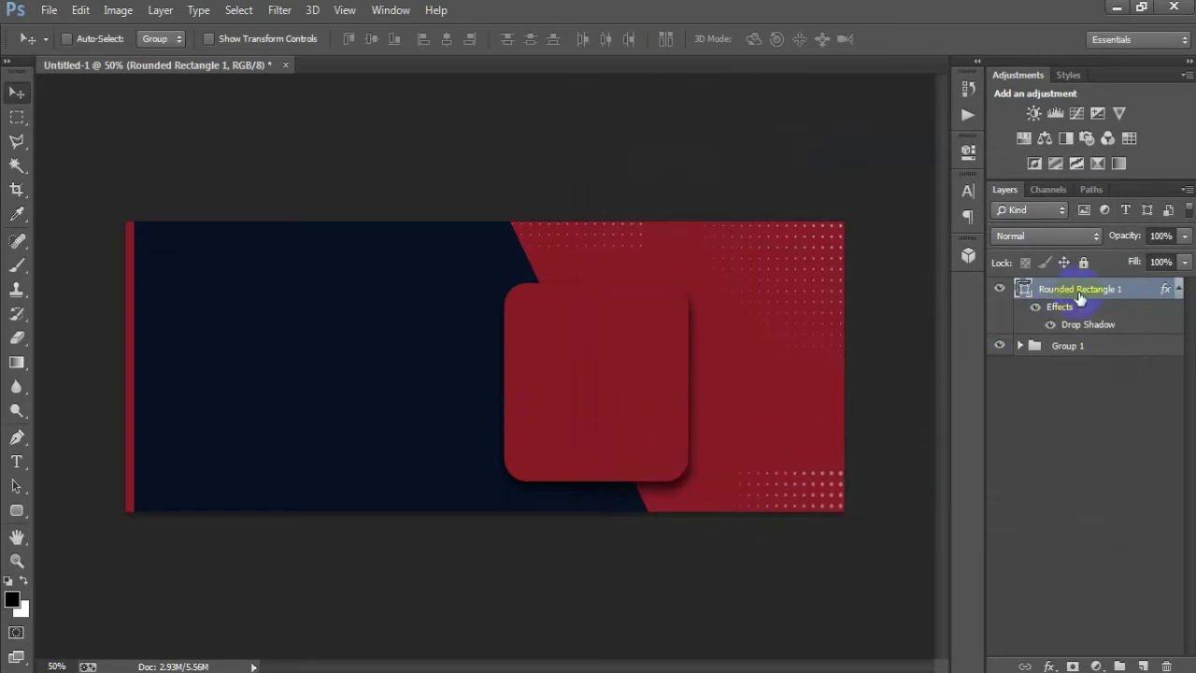
Adjust the rounded rectangle's drop shadow to a 68° angle and 19 px distance
{"action": "double_click", "coordinate": [1126, 304]}
{"action": "left_click_drag", "start_coordinate": [767, 120], "coordinate": [892, 163]}
{"action": "left_click", "coordinate": [813, 446]}
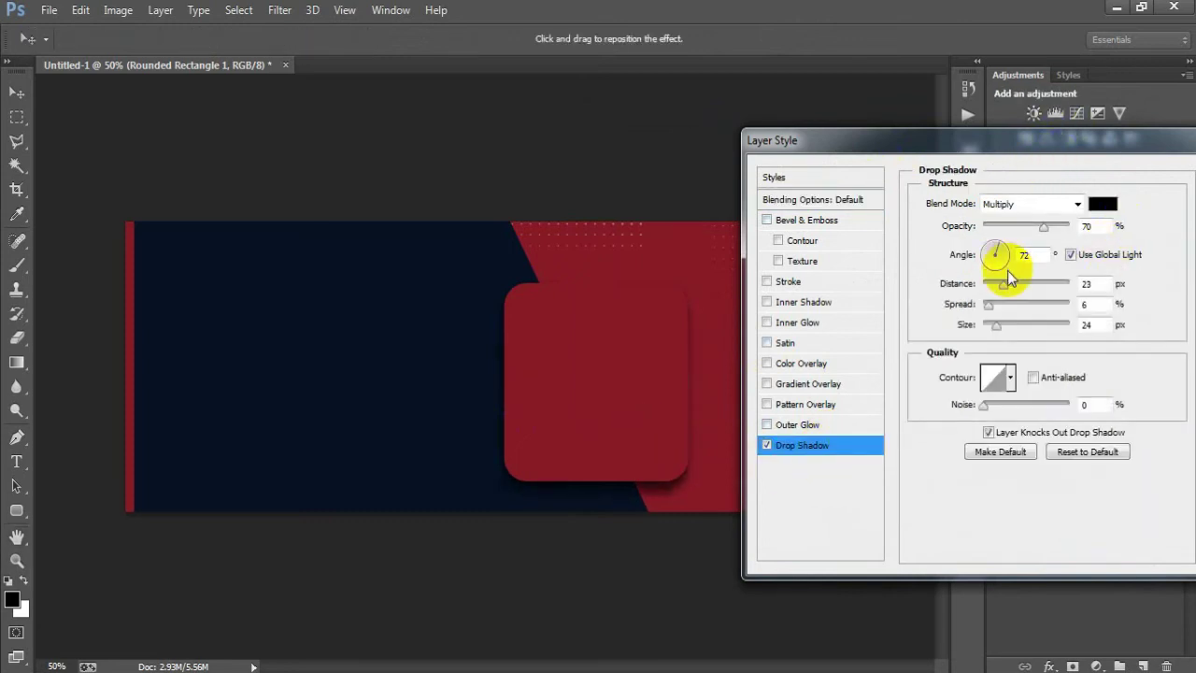
{"action": "left_click_drag", "start_coordinate": [1002, 283], "coordinate": [992, 284]}
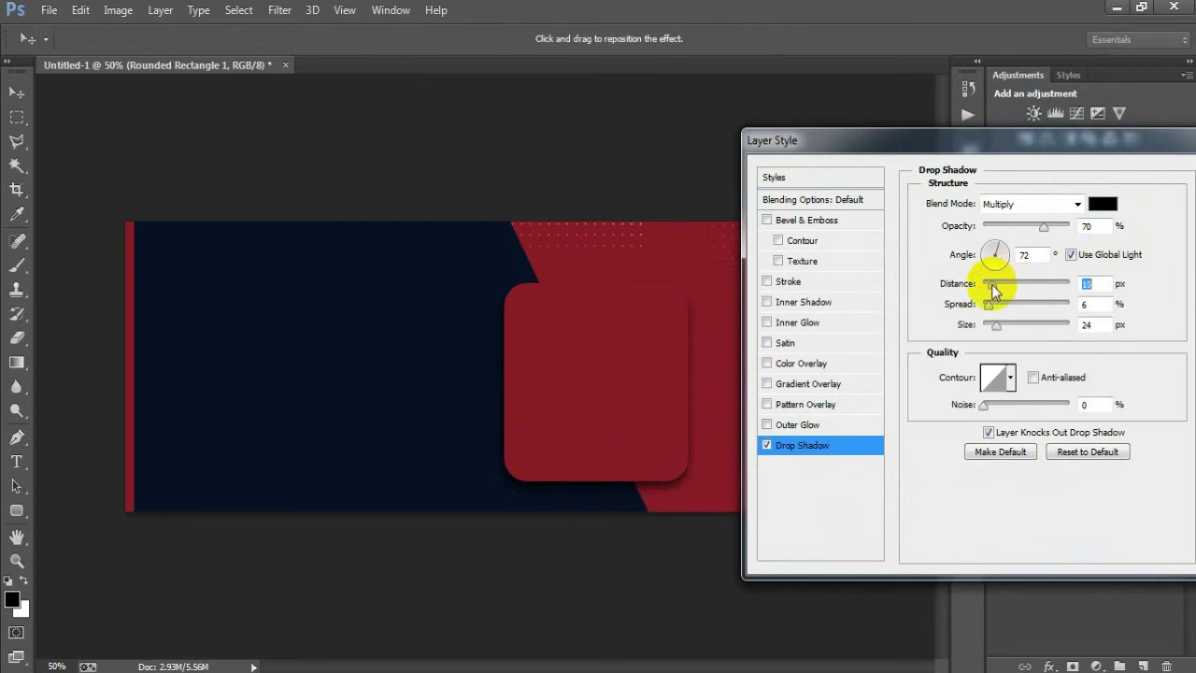
{"action": "left_click_drag", "start_coordinate": [664, 488], "coordinate": [644, 442]}
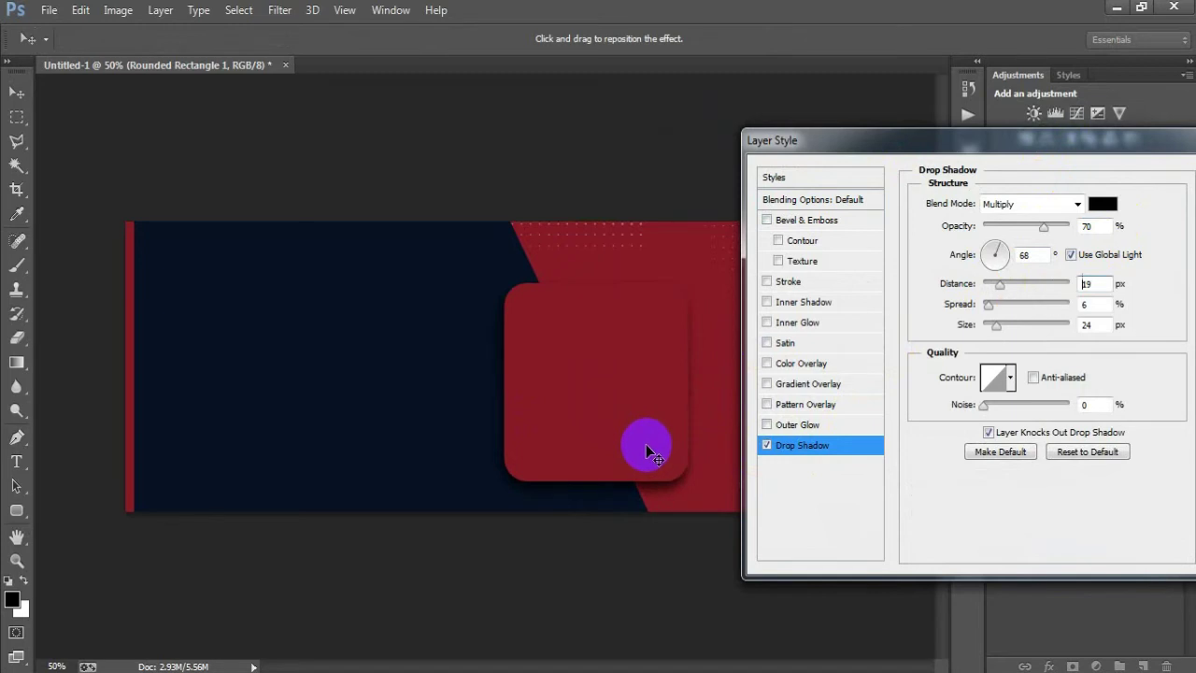
{"action": "left_click_drag", "start_coordinate": [935, 137], "coordinate": [750, 142]}
{"action": "left_click", "coordinate": [1052, 178]}
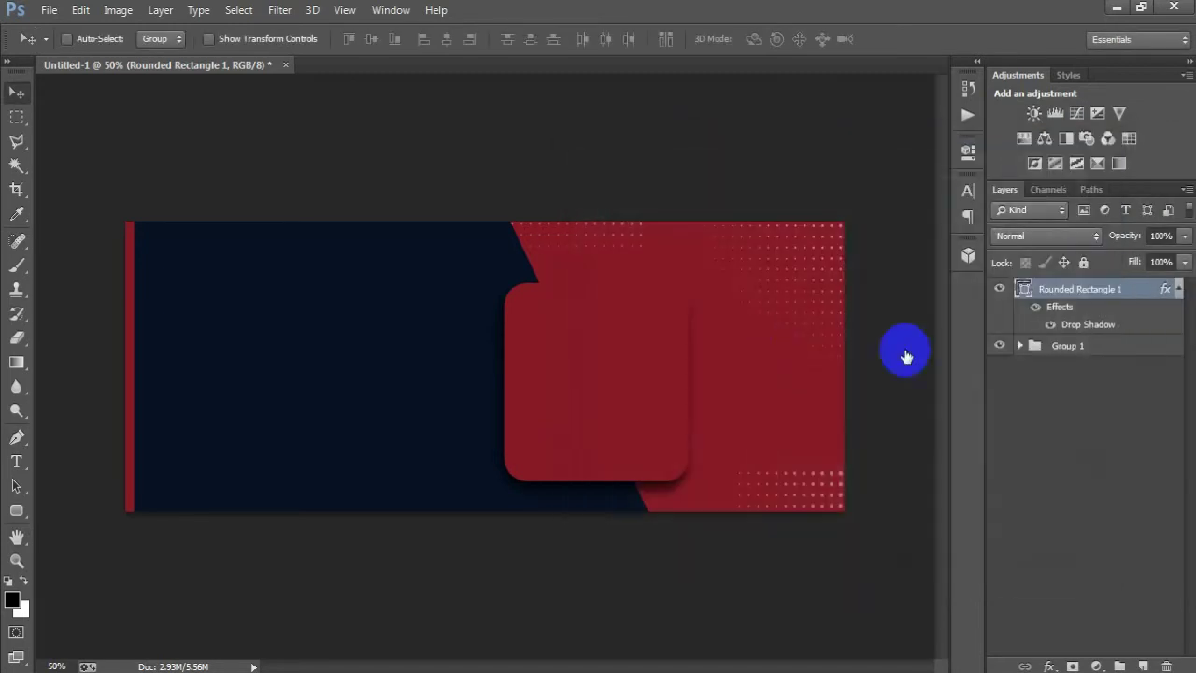
Duplicate the rounded rectangle with its shadow and fill the copy with white (ffffff)
{"action": "left_click", "coordinate": [1178, 290]}
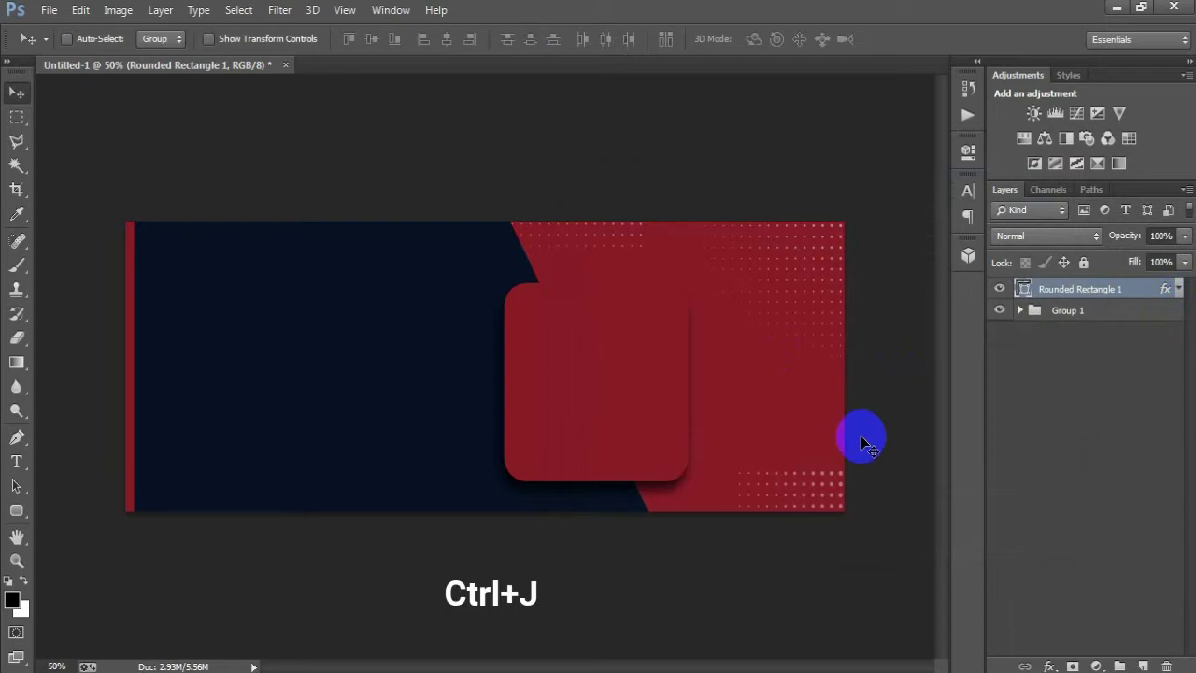
{"action": "key", "text": "ctrl+j"}
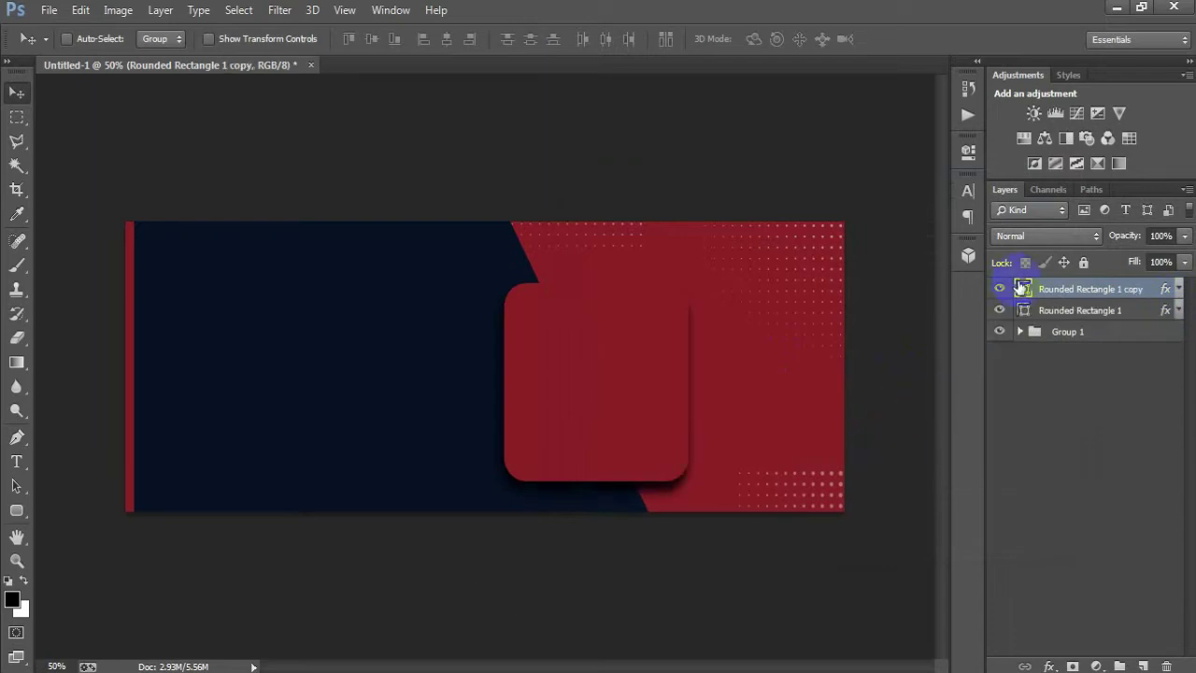
{"action": "double_click", "coordinate": [1021, 288]}
{"action": "left_click_drag", "start_coordinate": [860, 366], "coordinate": [560, 103]}
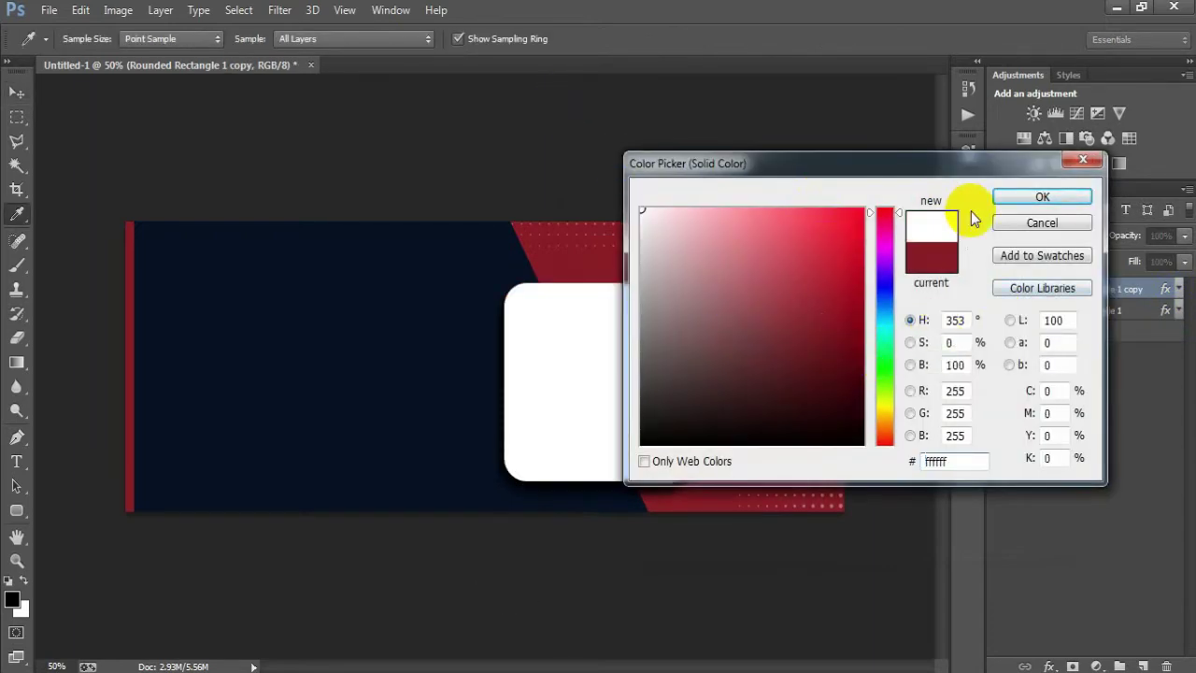
{"action": "key", "text": "Return"}
Offset the white rounded rectangle slightly up and to the right so the red one shows along its left and bottom edges
{"action": "key", "text": "v"}
{"action": "left_click_drag", "start_coordinate": [630, 401], "coordinate": [641, 387]}
{"action": "key", "text": "Left"}
{"action": "key", "text": "Left"}
{"action": "key", "text": "Left"}
{"action": "key", "text": "Left"}
{"action": "key", "text": "Left"}
{"action": "key", "text": "Left"}
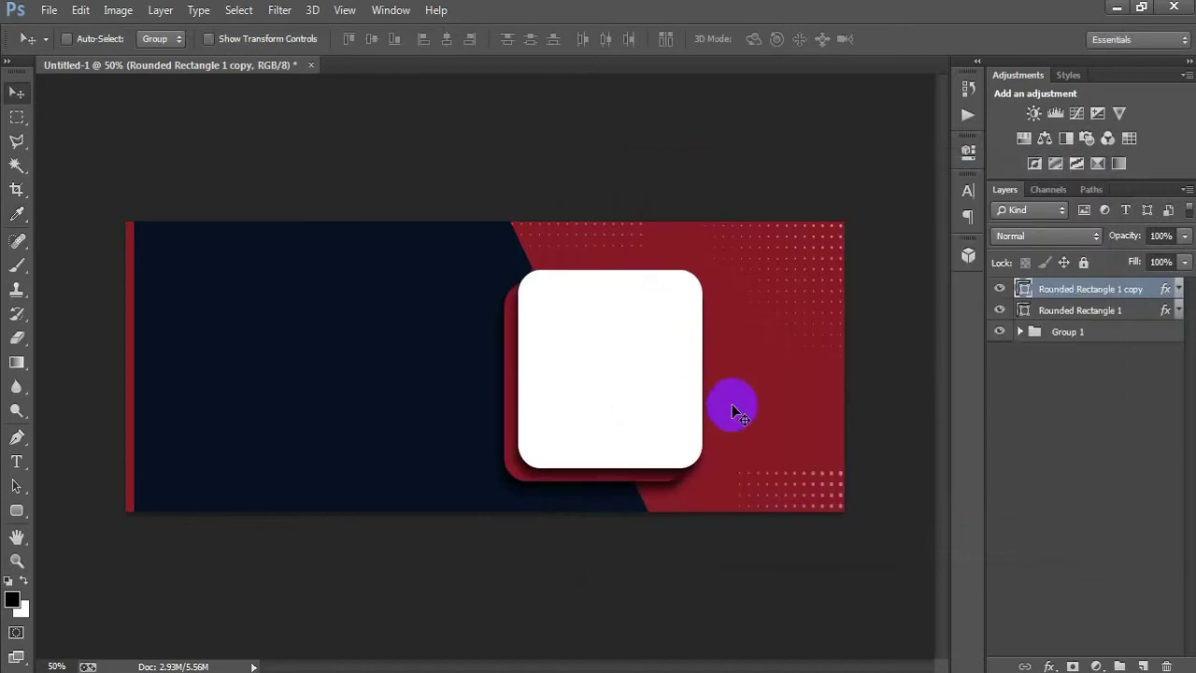
Nudge the white rounded rectangle slightly down over the red one
{"action": "key", "text": "Down"}
{"action": "key", "text": "Down"}
{"action": "key", "text": "Down"}
{"action": "key", "text": "Down"}
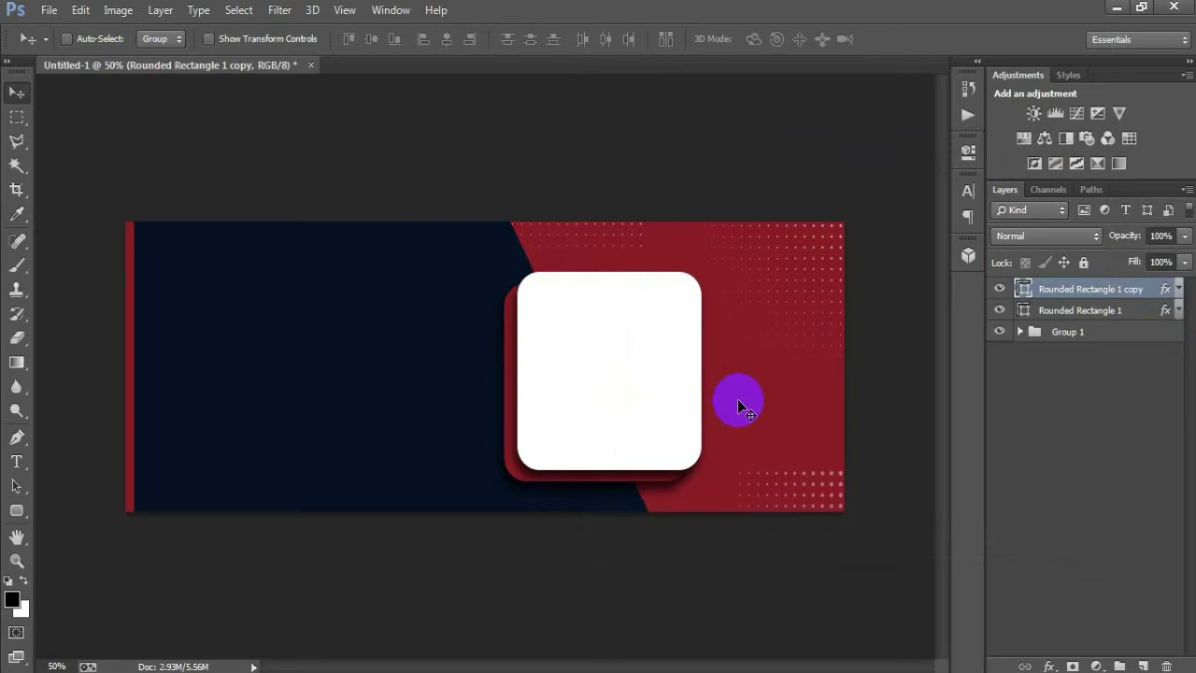
Tighten the white rounded rectangle's drop shadow to a 4 px distance and a smaller size
{"action": "left_click", "coordinate": [1177, 290]}
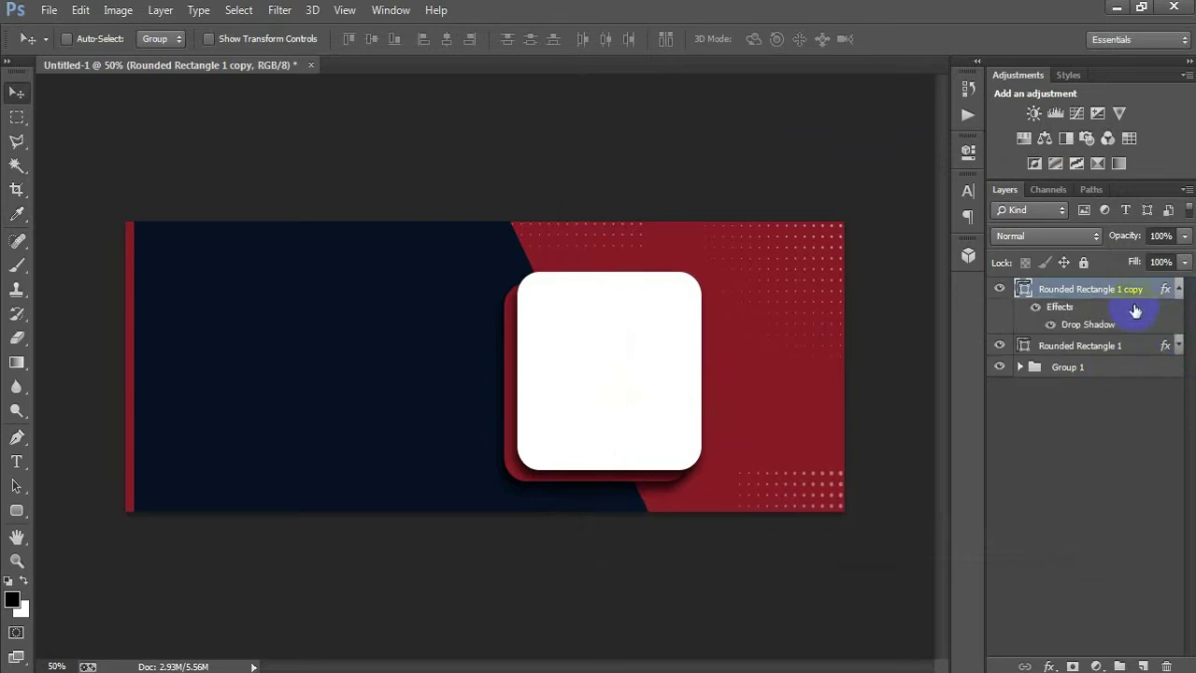
{"action": "double_click", "coordinate": [1165, 292]}
{"action": "left_click", "coordinate": [673, 444]}
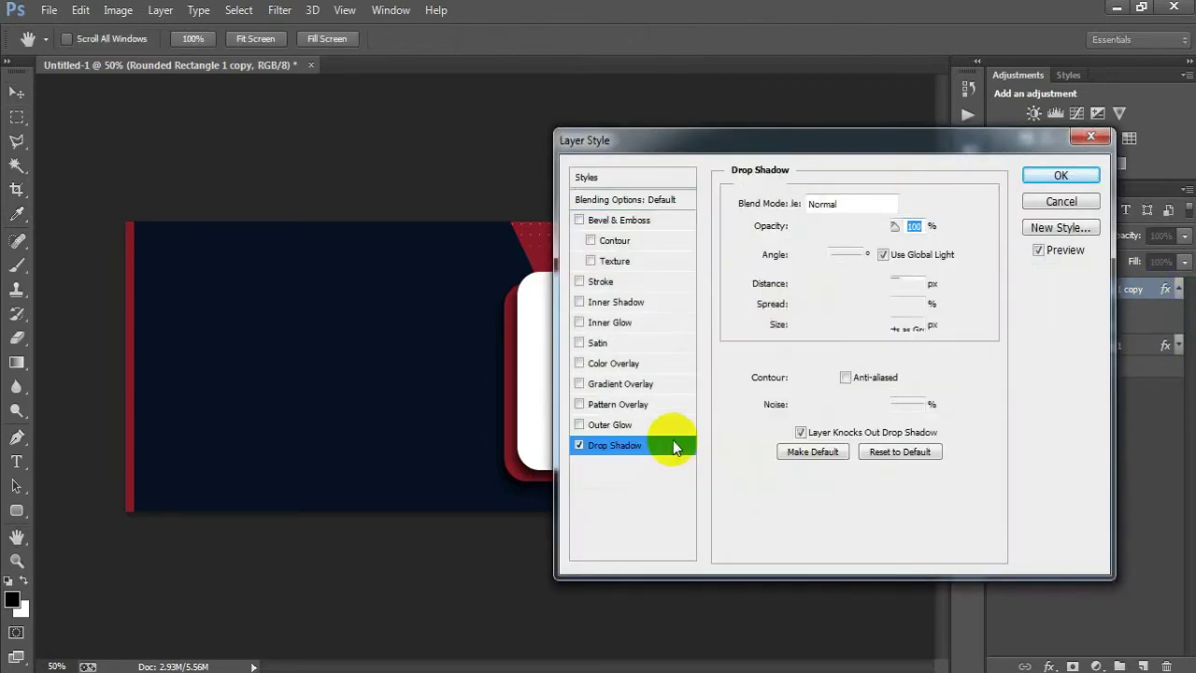
{"action": "left_click_drag", "start_coordinate": [763, 153], "coordinate": [903, 158]}
{"action": "left_click_drag", "start_coordinate": [955, 293], "coordinate": [937, 292]}
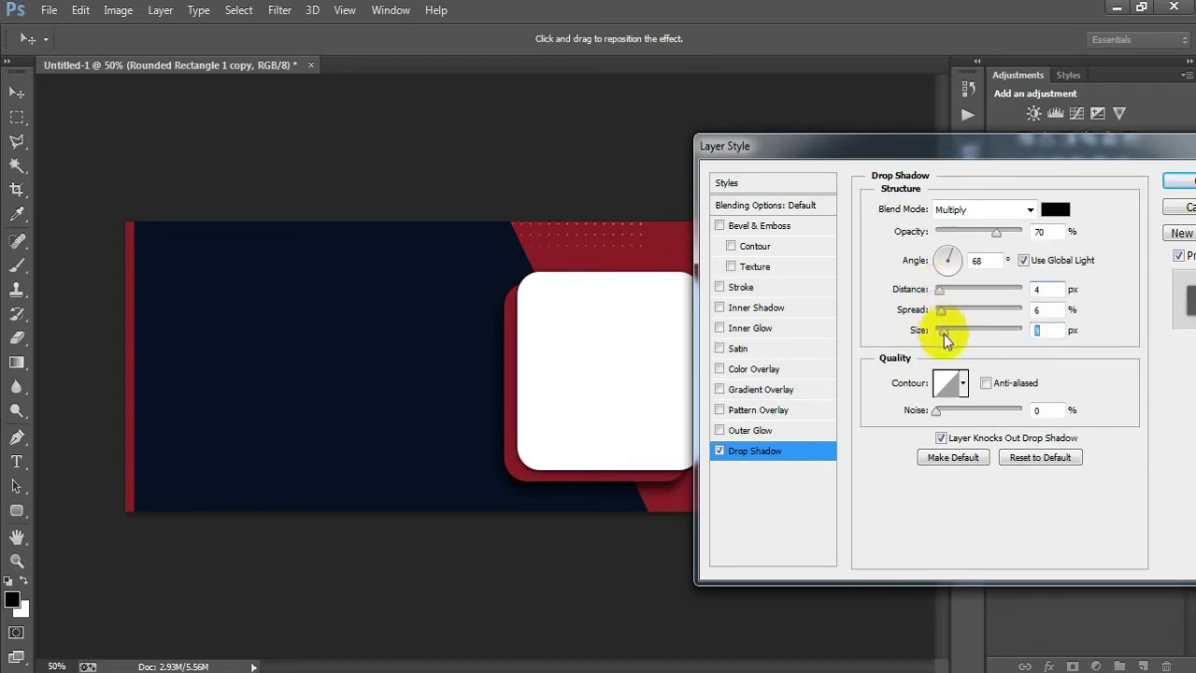
{"action": "left_click", "coordinate": [1175, 181]}
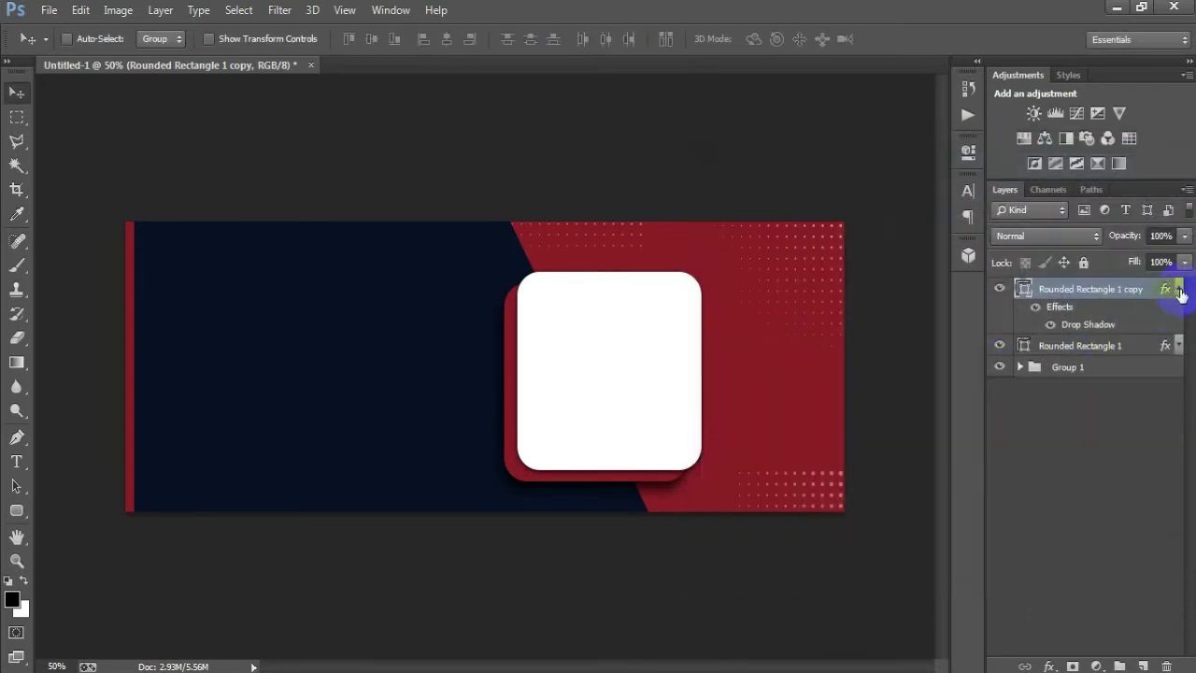
{"action": "left_click", "coordinate": [1180, 290]}
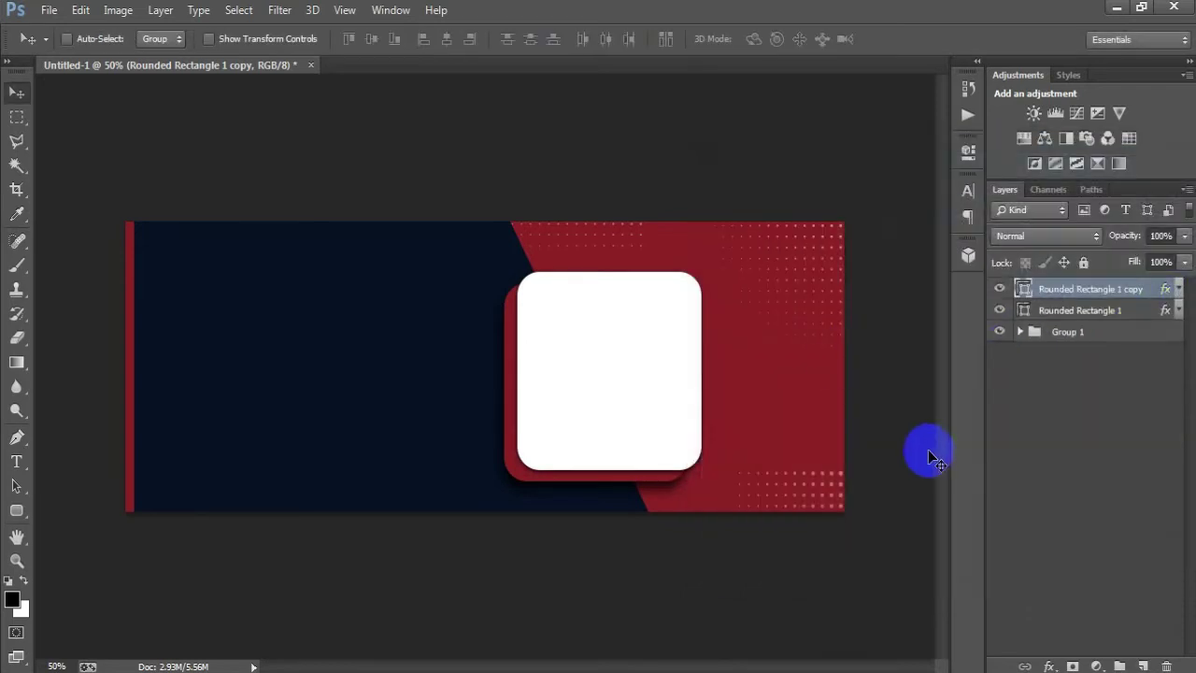
Shift the white and red rounded rectangles together slightly to the right
{"action": "left_click", "coordinate": [1128, 310], "text": "shift"}
{"action": "key", "text": "Right"}
{"action": "key", "text": "Right"}
{"action": "key", "text": "Right"}
{"action": "key", "text": "Right"}
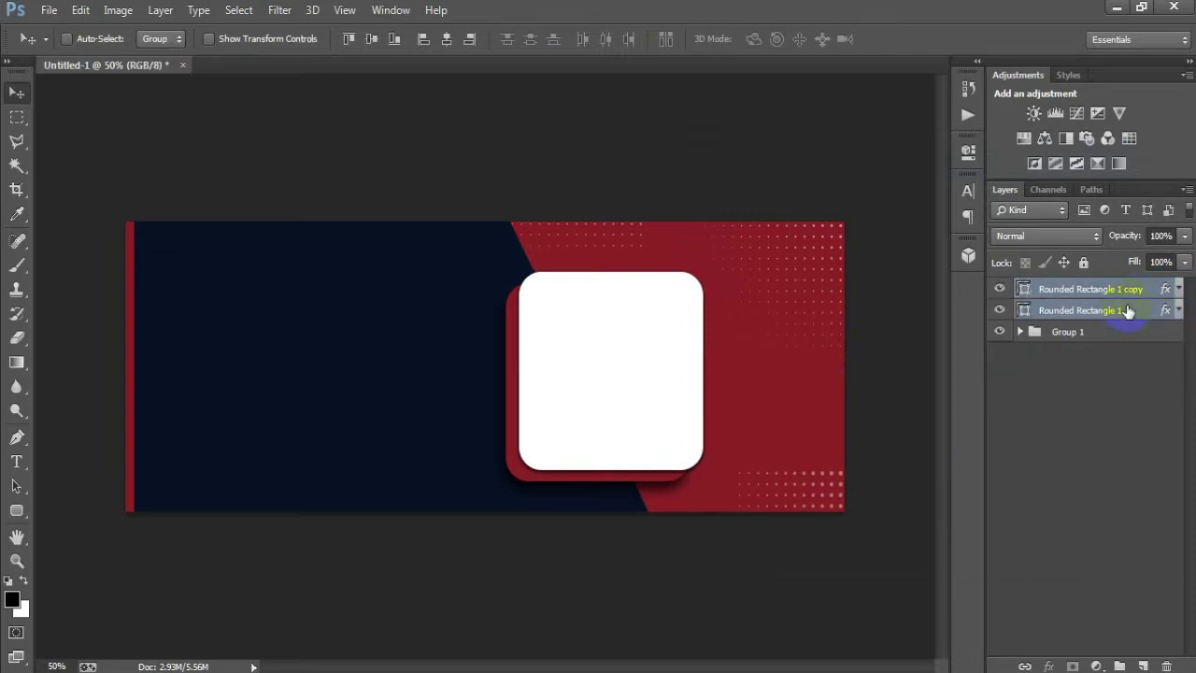
Scale both rounded rectangles up slightly and nudge them left so they stay centred between the banner's top and bottom edges
{"action": "key", "text": "ctrl+t"}
{"action": "left_click_drag", "start_coordinate": [707, 484], "coordinate": [714, 486]}
{"action": "left_click", "coordinate": [791, 39]}
{"action": "key", "text": "Up"}
{"action": "key", "text": "Down"}
{"action": "key", "text": "Left"}
{"action": "key", "text": "Left"}
{"action": "key", "text": "Left"}
{"action": "key", "text": "Left"}
{"action": "key", "text": "Left"}
{"action": "key", "text": "Left"}
{"action": "key", "text": "Left"}
{"action": "key", "text": "Left"}
{"action": "key", "text": "Up"}
{"action": "key", "text": "Right"}
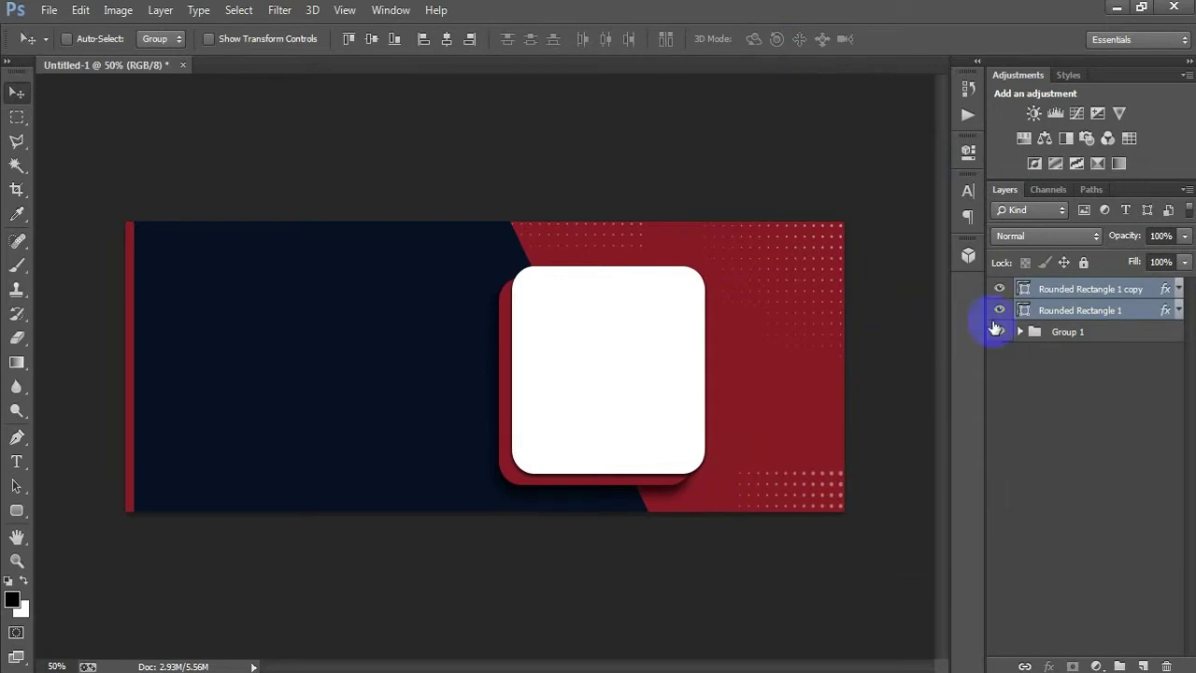
{"action": "left_click", "coordinate": [1090, 292]}
{"action": "left_click", "coordinate": [49, 9]}
{"action": "left_click", "coordinate": [91, 299]}
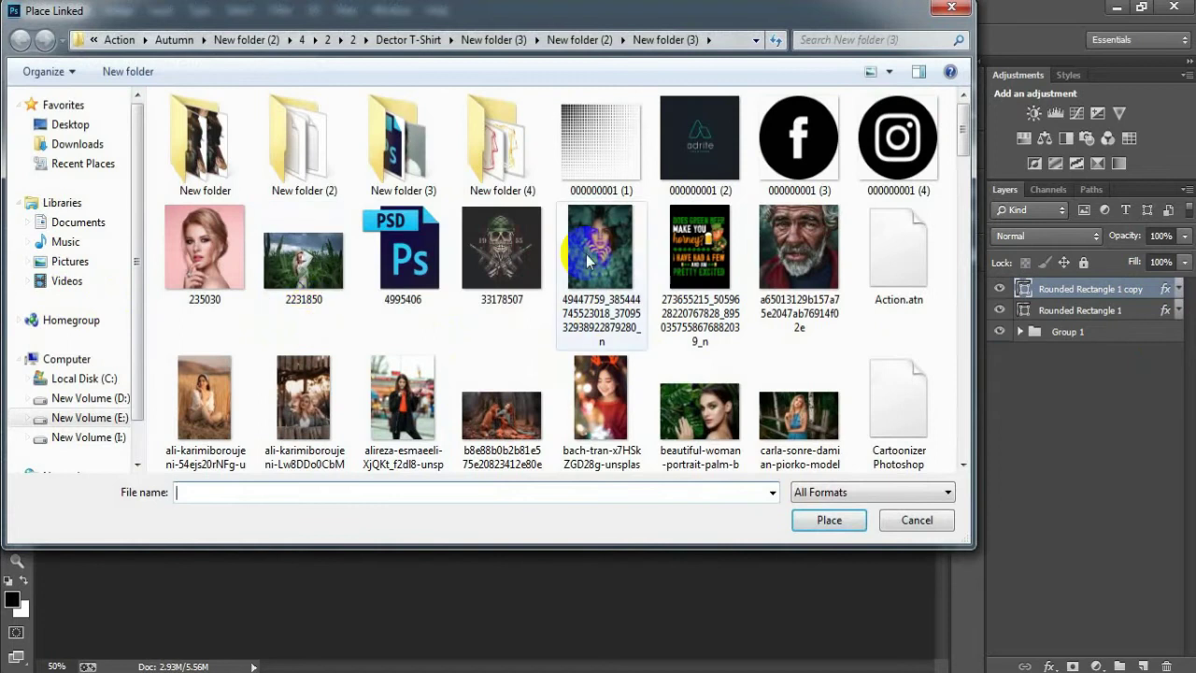
{"action": "left_click", "coordinate": [889, 520]}
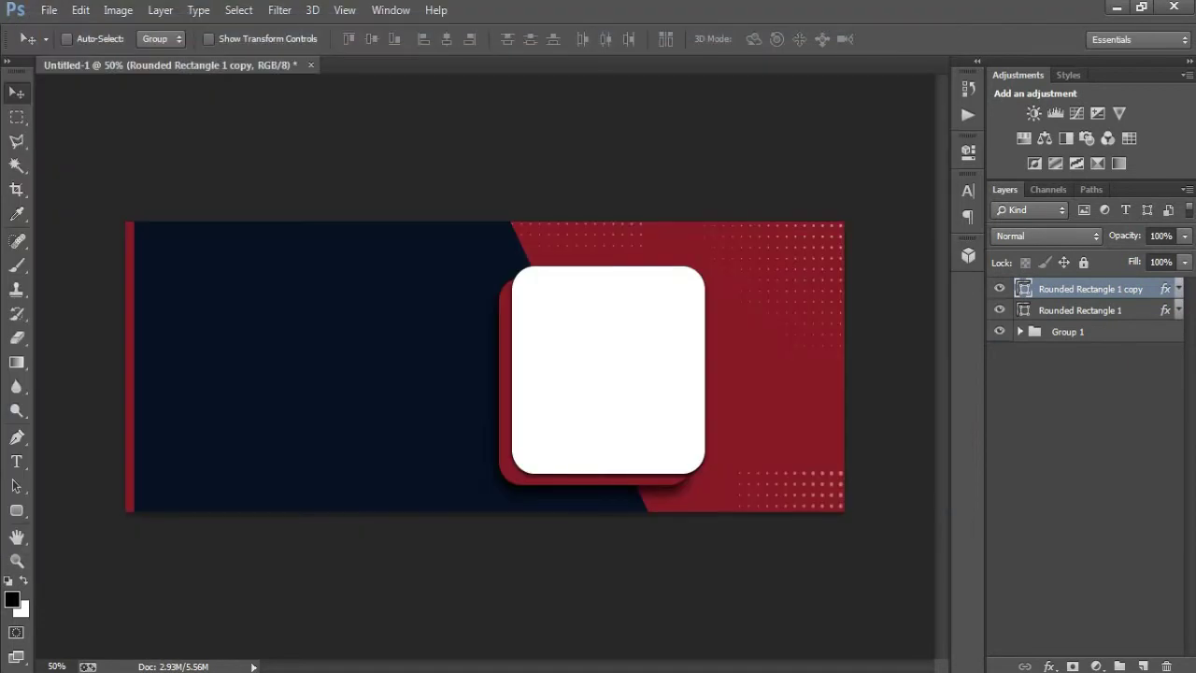
{"action": "left_click", "coordinate": [1000, 289]}
{"action": "left_click", "coordinate": [1000, 290]}
{"action": "left_click", "coordinate": [49, 9]}
{"action": "left_click", "coordinate": [114, 296]}
{"action": "double_click", "coordinate": [169, 266]}
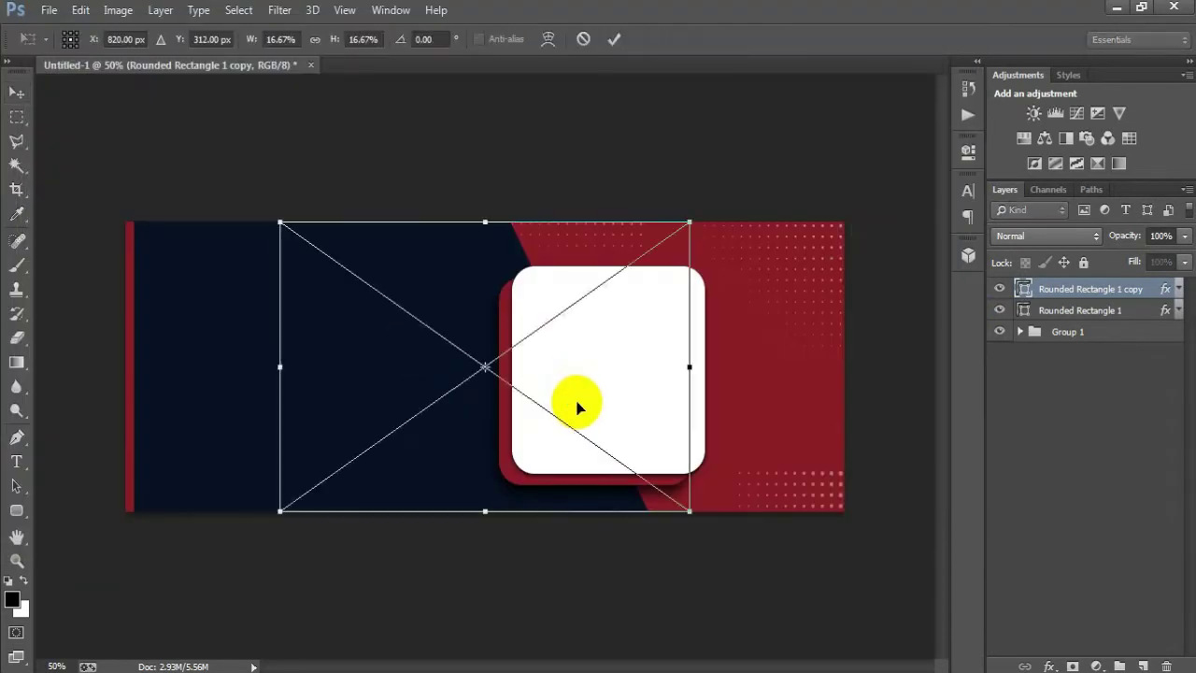
{"action": "left_click_drag", "start_coordinate": [566, 372], "coordinate": [673, 393]}
{"action": "left_click", "coordinate": [614, 38]}
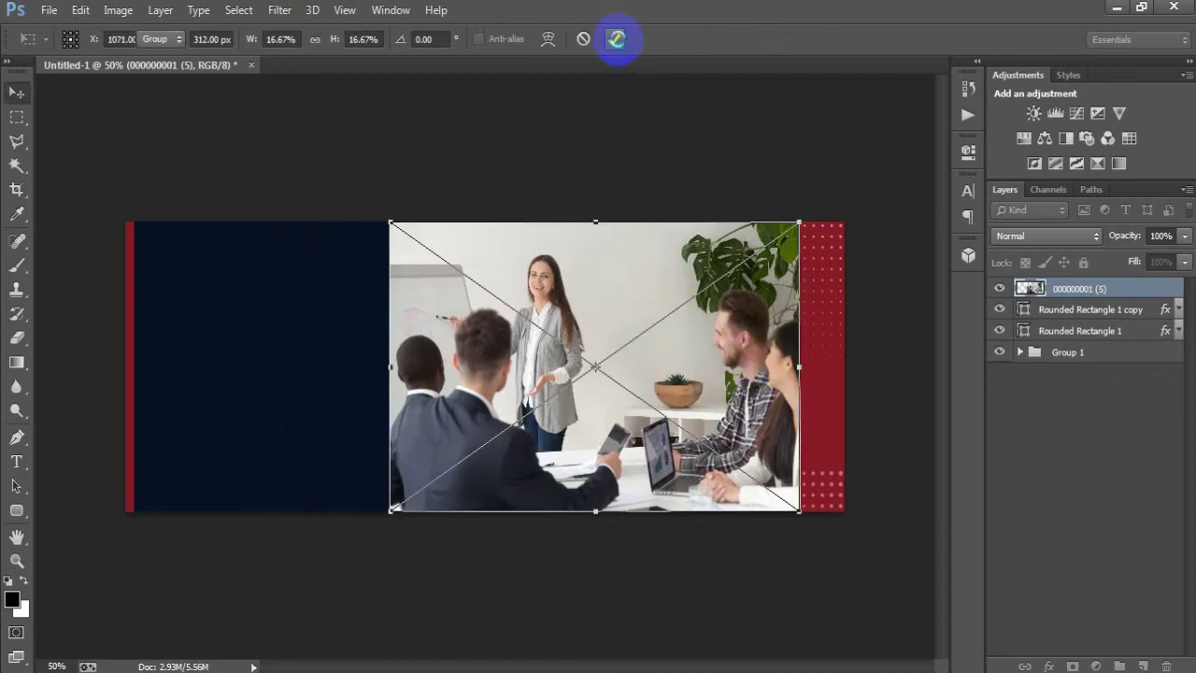
Clip the meeting photo to the white rounded rectangle and scale it down to about 12% so it fills the frame
{"action": "right_click", "coordinate": [1159, 298]}
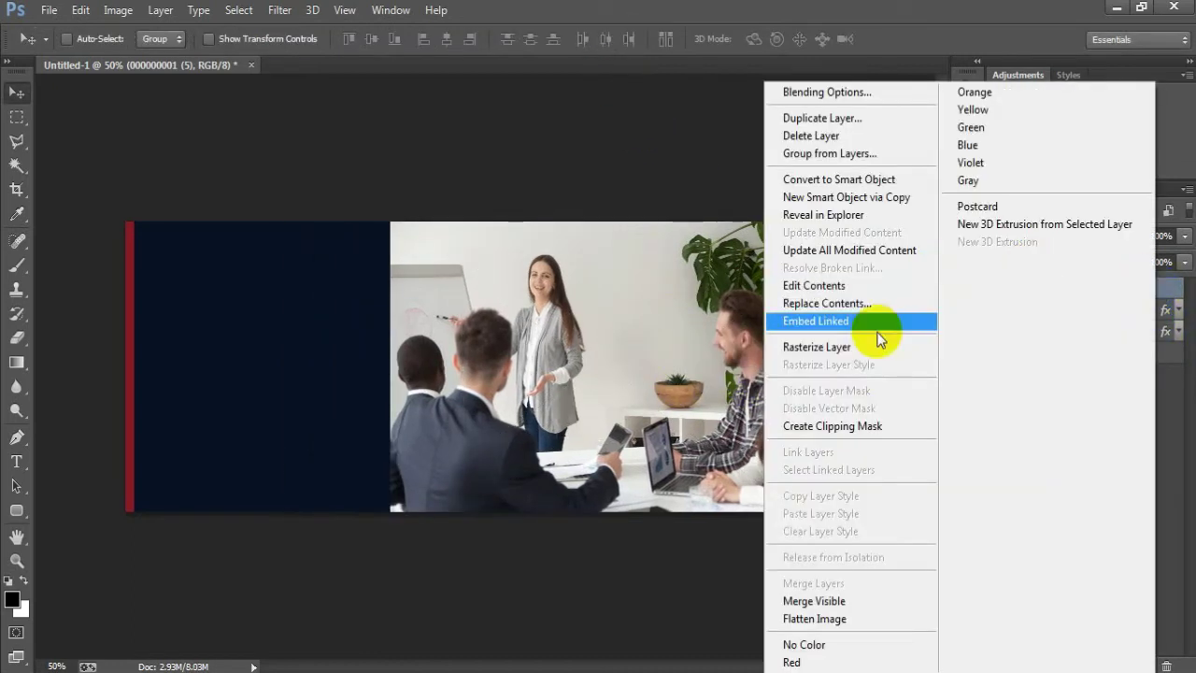
{"action": "left_click", "coordinate": [822, 426]}
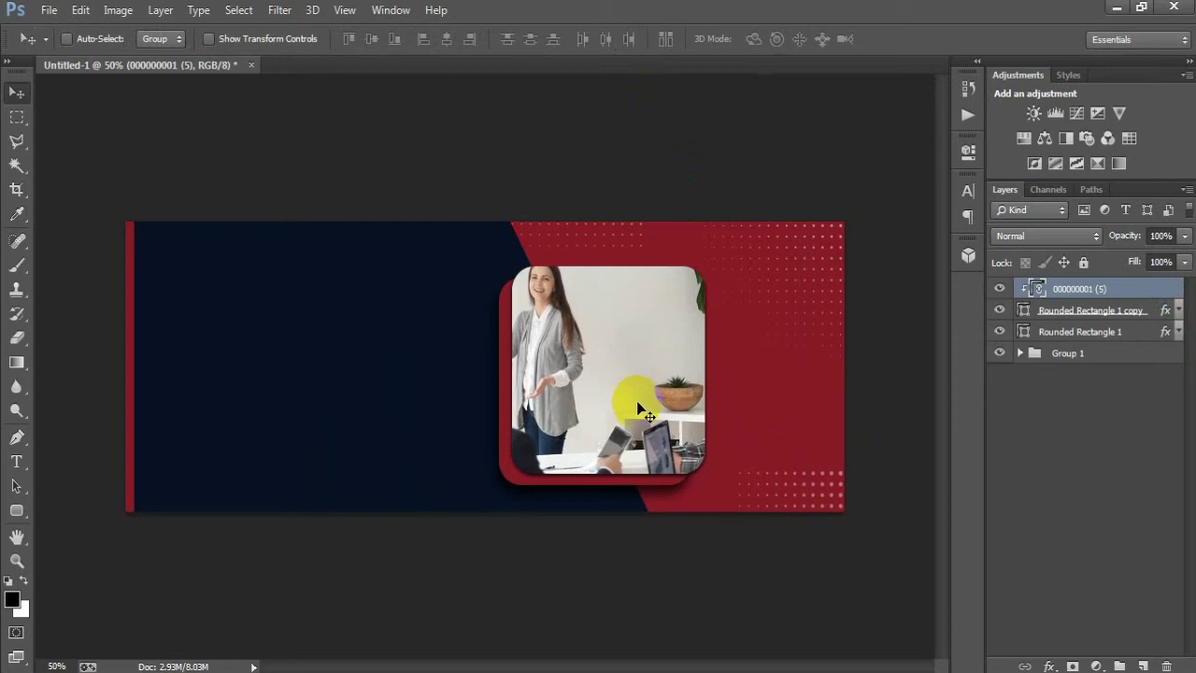
{"action": "key", "text": "ctrl+t"}
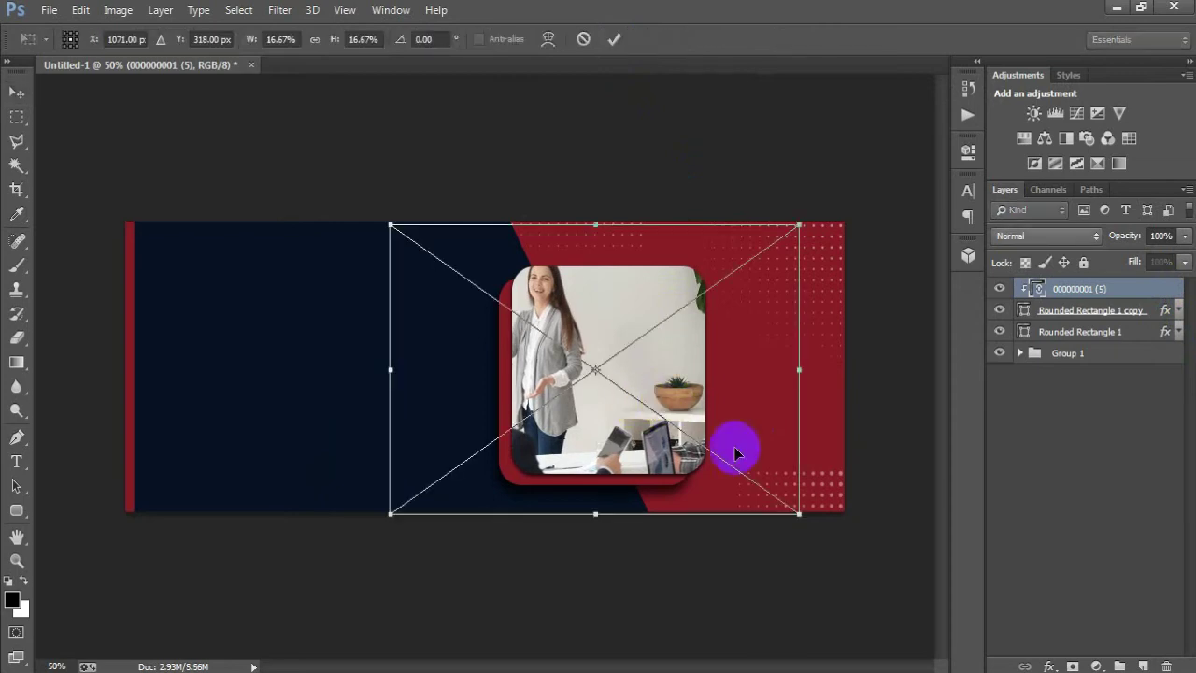
{"action": "left_click_drag", "start_coordinate": [797, 515], "coordinate": [742, 475]}
{"action": "left_click_drag", "start_coordinate": [641, 418], "coordinate": [667, 393]}
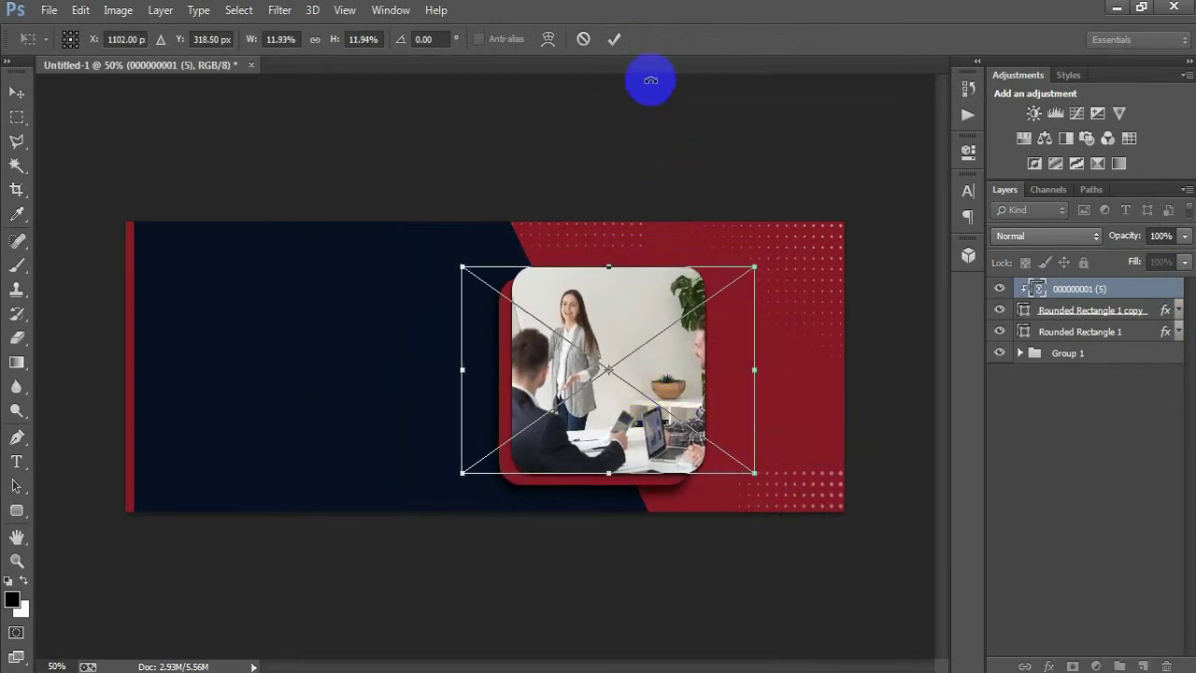
{"action": "left_click", "coordinate": [614, 38]}
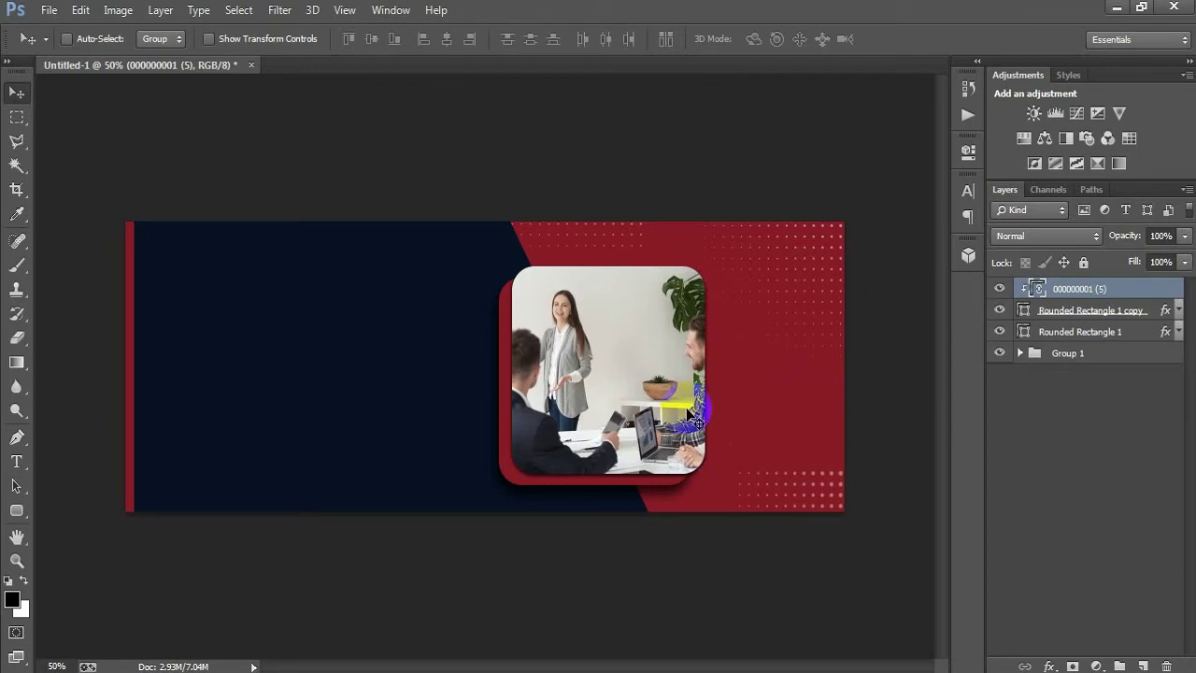
Group the meeting photo with both rounded rectangles
{"action": "left_click", "coordinate": [1103, 333], "text": "shift"}
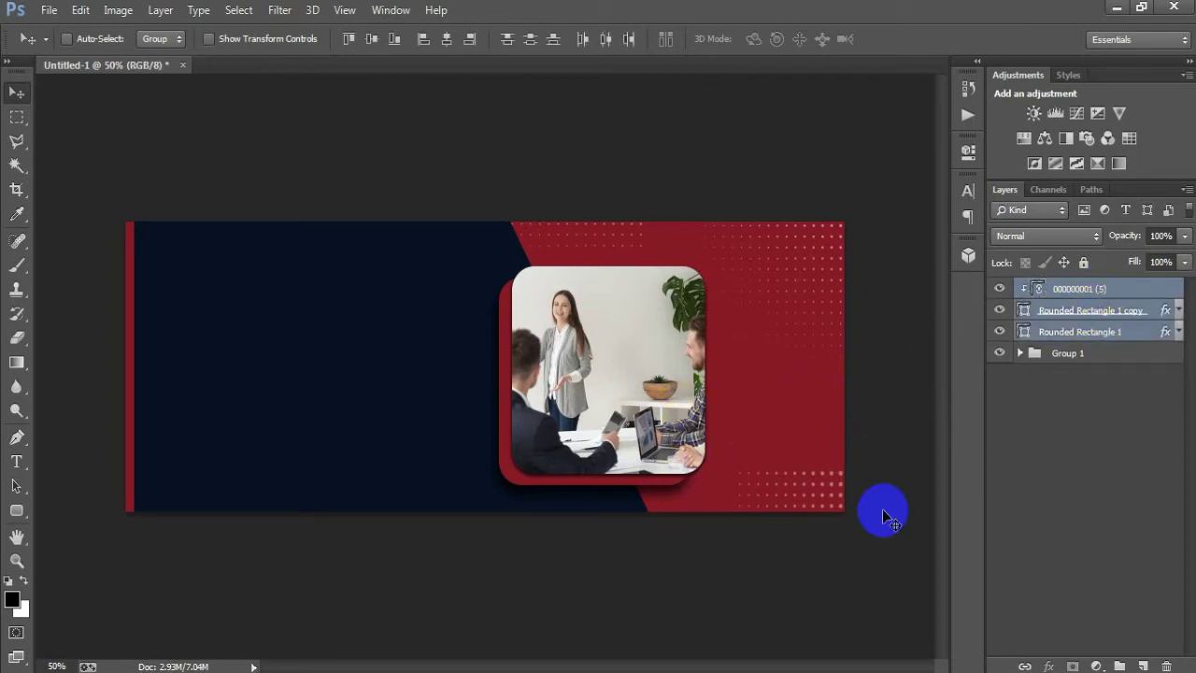
{"action": "key", "text": "ctrl+g"}
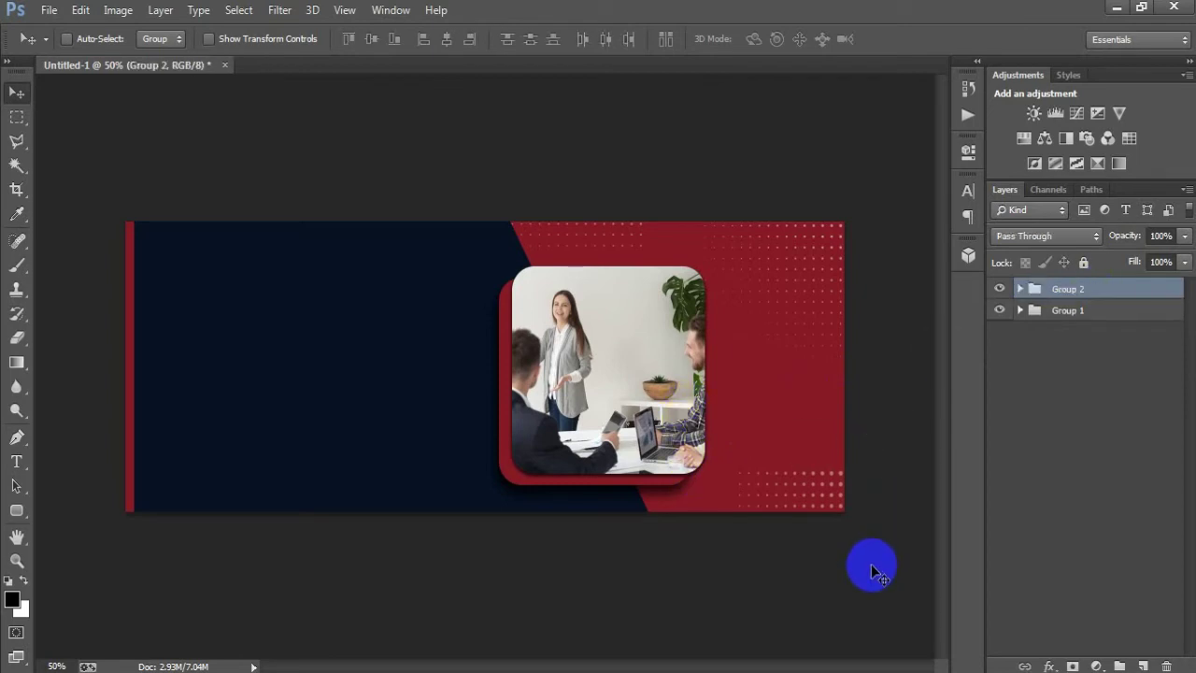
Add the white text "We Are Digital" on a new layer and move it fully onto the navy area
{"action": "left_click", "coordinate": [1142, 662]}
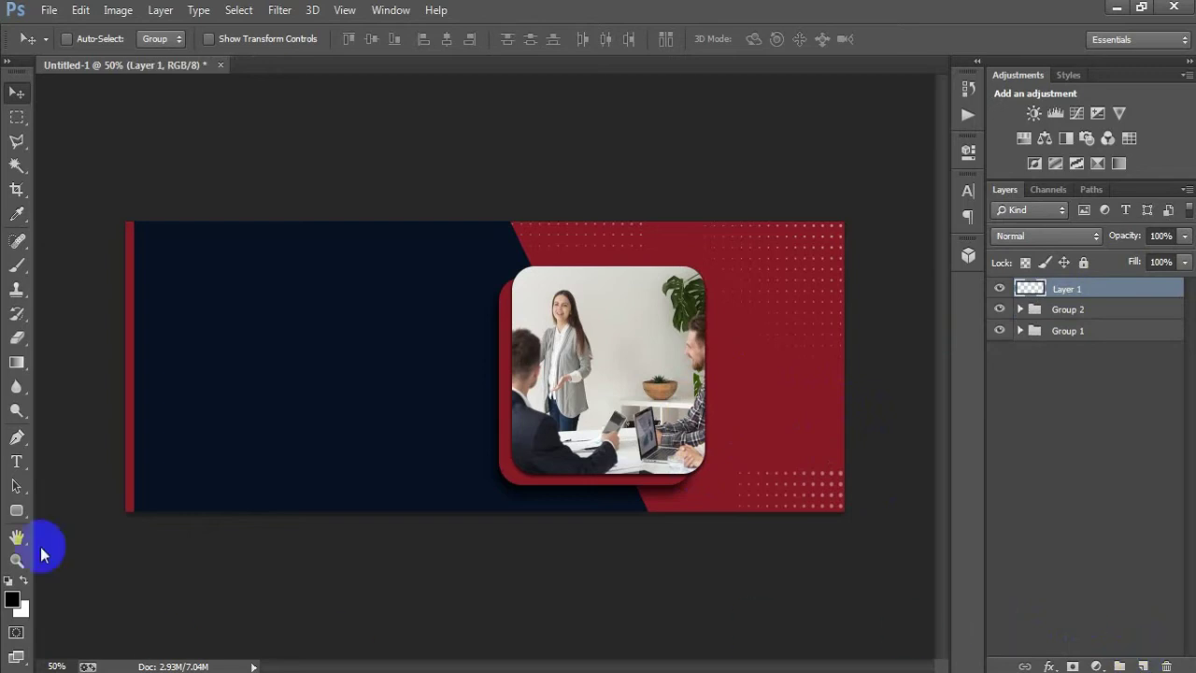
{"action": "left_click", "coordinate": [235, 308]}
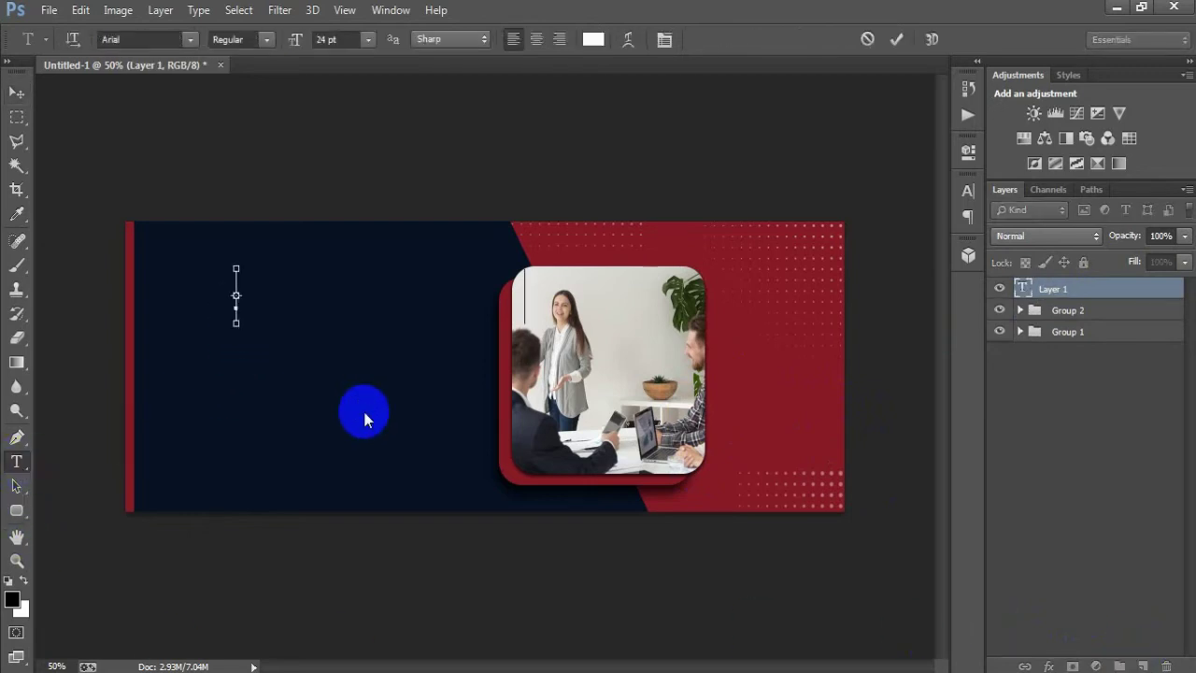
{"action": "type", "text": "We Are Digital"}
{"action": "left_click", "coordinate": [16, 91]}
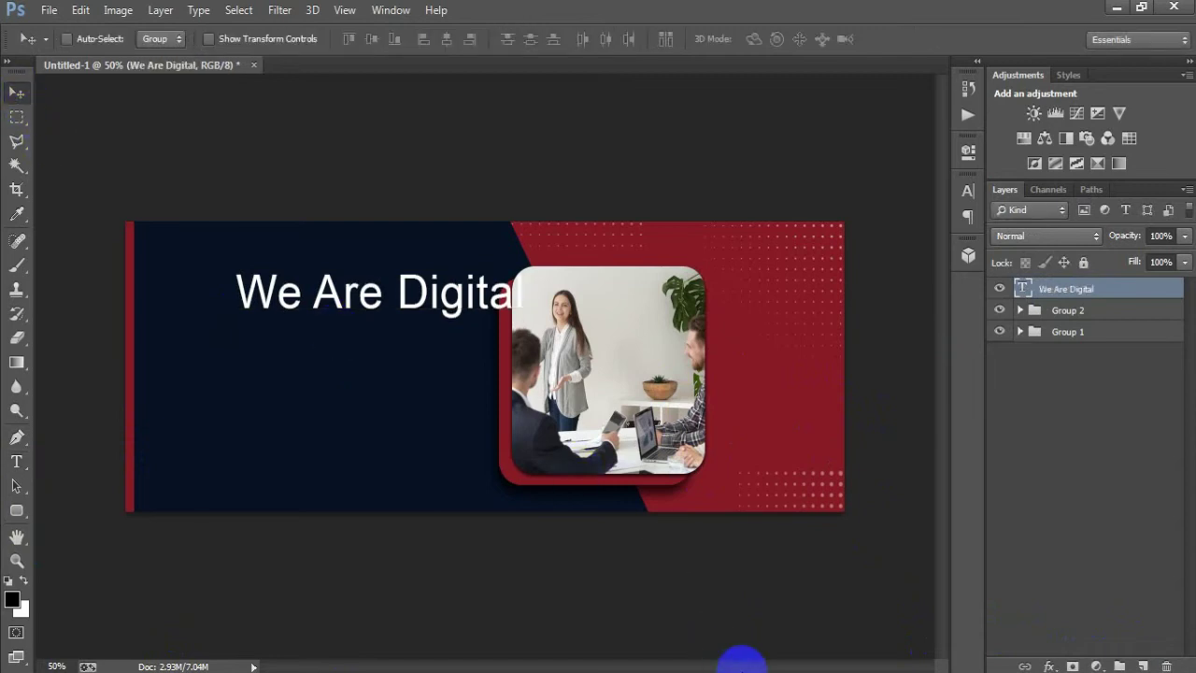
{"action": "left_click_drag", "start_coordinate": [365, 294], "coordinate": [295, 296]}
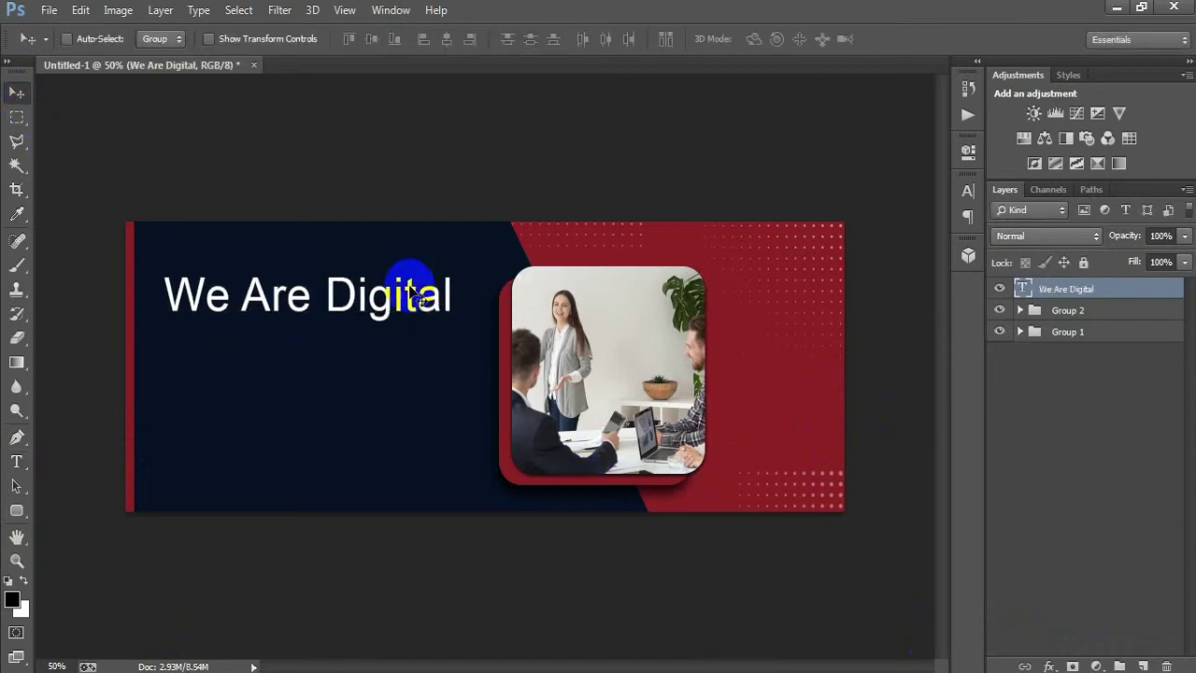
Scale the "We Are Digital" text down to about 8.29 pt and place it near the navy area's upper left
{"action": "left_click", "coordinate": [968, 191]}
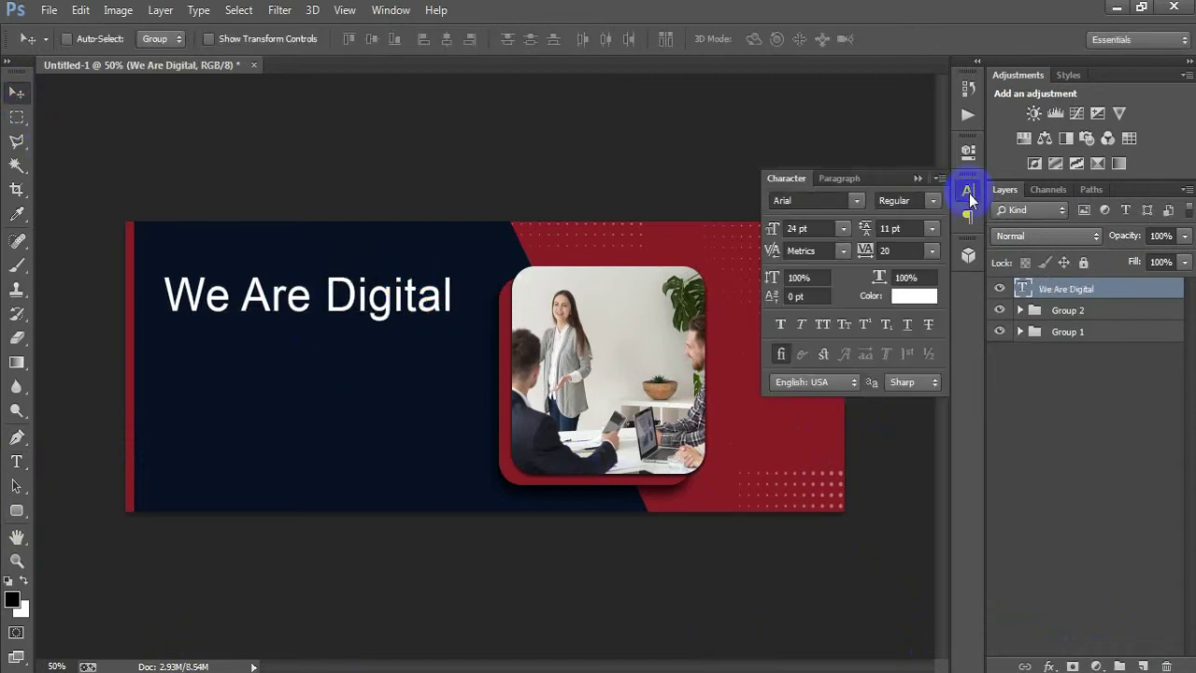
{"action": "left_click", "coordinate": [918, 178]}
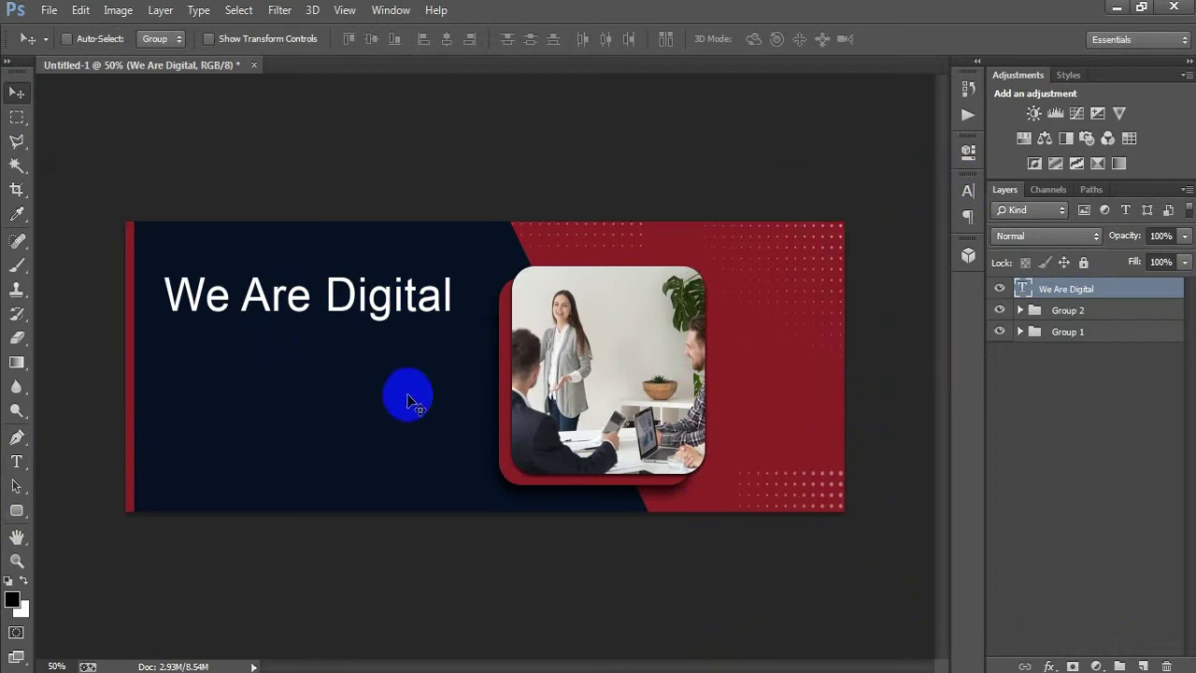
{"action": "key", "text": "ctrl+t"}
{"action": "left_click_drag", "start_coordinate": [457, 323], "coordinate": [366, 301]}
{"action": "left_click", "coordinate": [791, 38]}
{"action": "left_click_drag", "start_coordinate": [291, 305], "coordinate": [207, 295]}
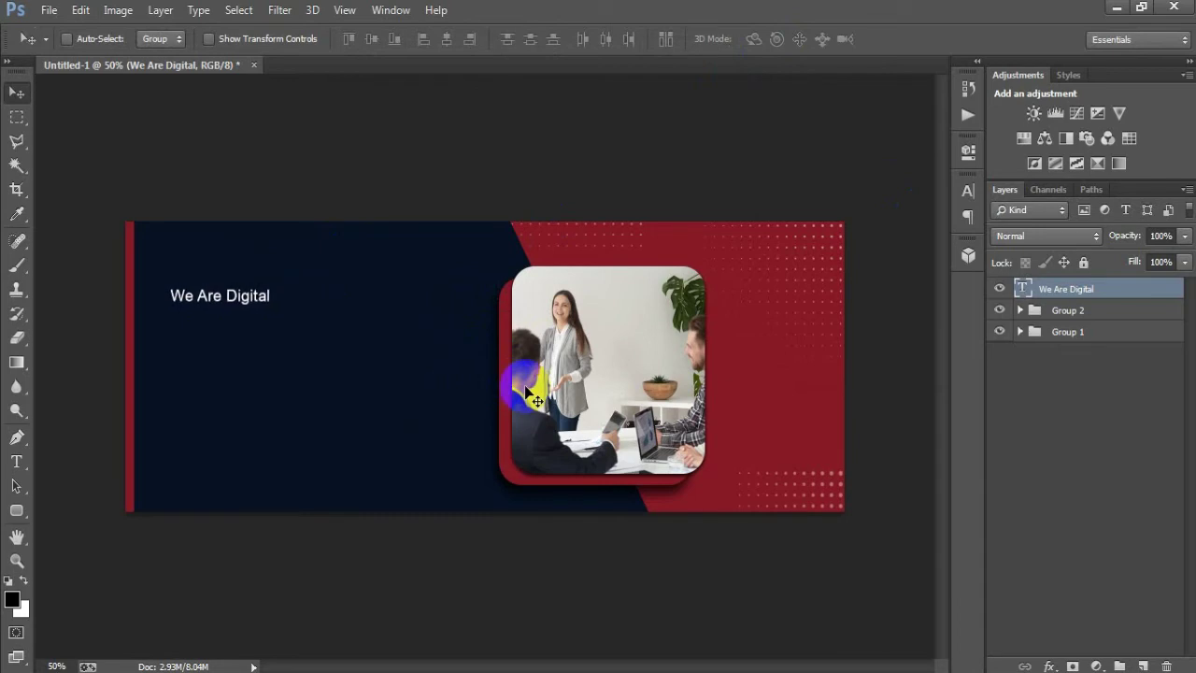
Duplicate the "We Are Digital" text just below the original and change the copy to "MARKETING"
{"action": "key", "text": "ctrl+j"}
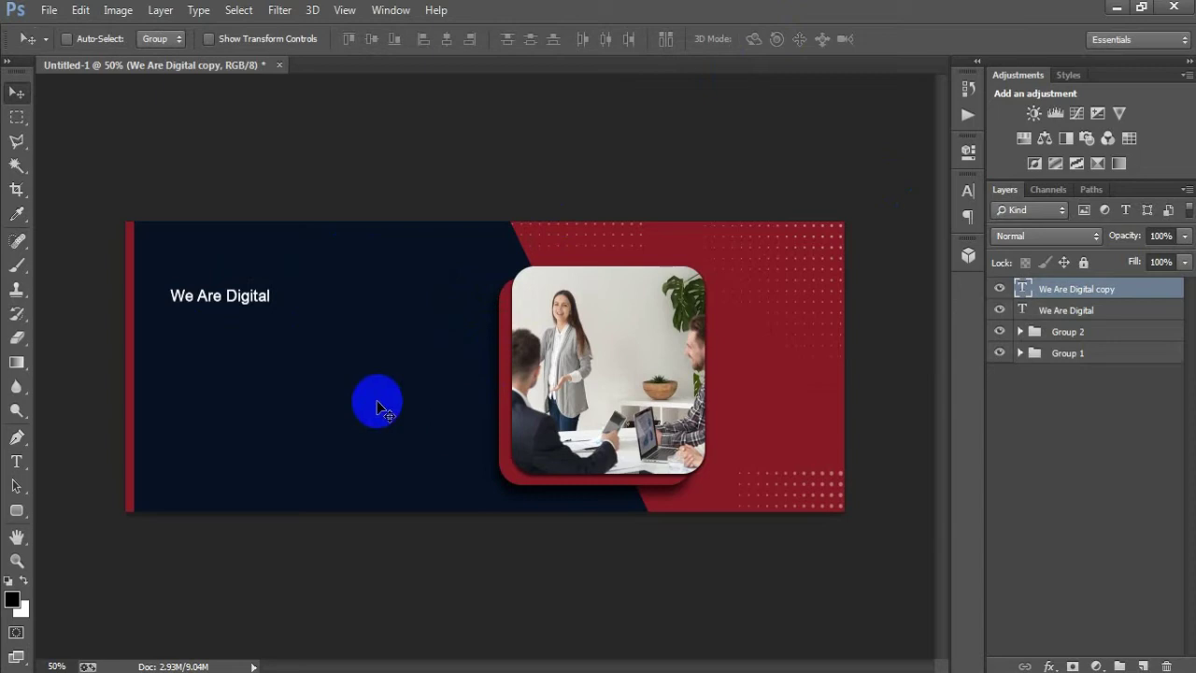
{"action": "left_click_drag", "start_coordinate": [253, 294], "coordinate": [242, 336]}
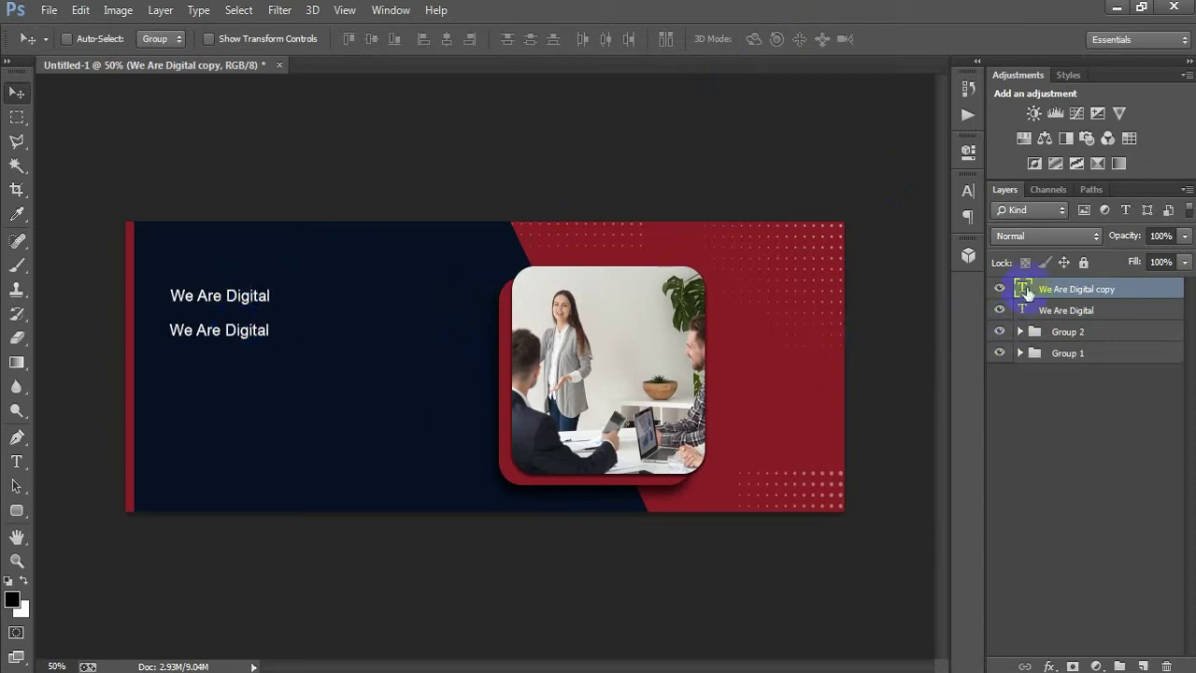
{"action": "double_click", "coordinate": [1025, 290]}
{"action": "type", "text": "MARKETING"}
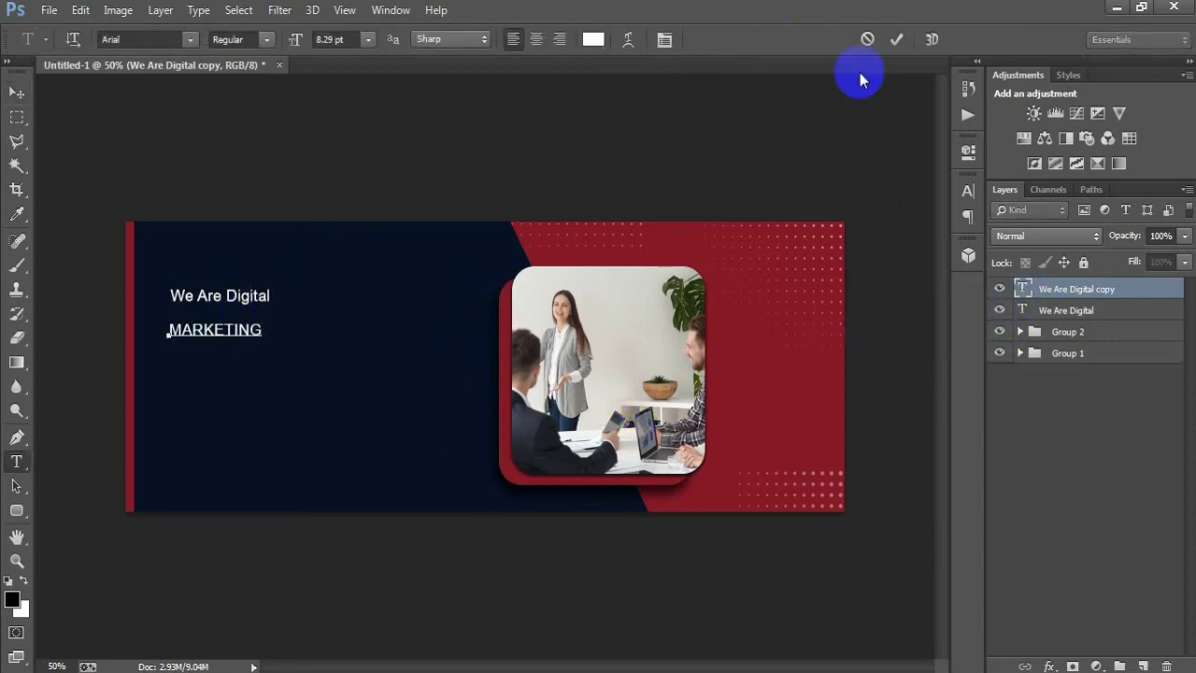
{"action": "left_click", "coordinate": [895, 47]}
{"action": "key", "text": "v"}
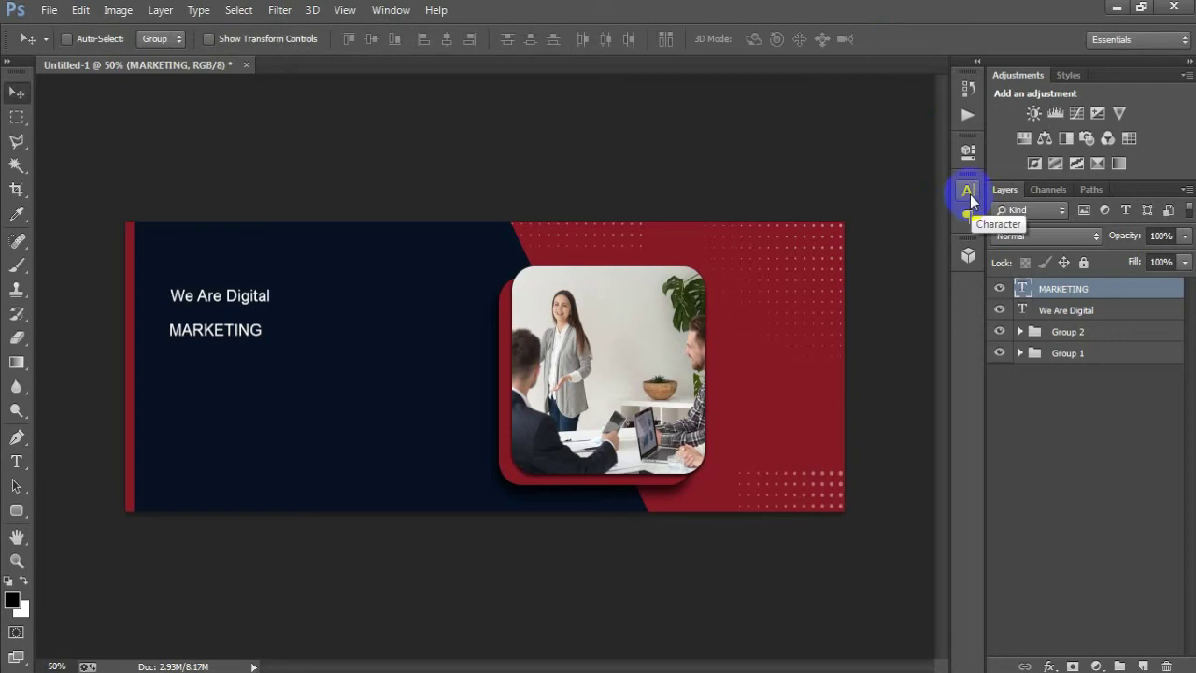
Set the "MARKETING" text in the Impact font with faux italic
{"action": "left_click", "coordinate": [969, 192]}
{"action": "type", "text": "Impact"}
{"action": "key", "text": "Return"}
{"action": "left_click", "coordinate": [801, 323]}
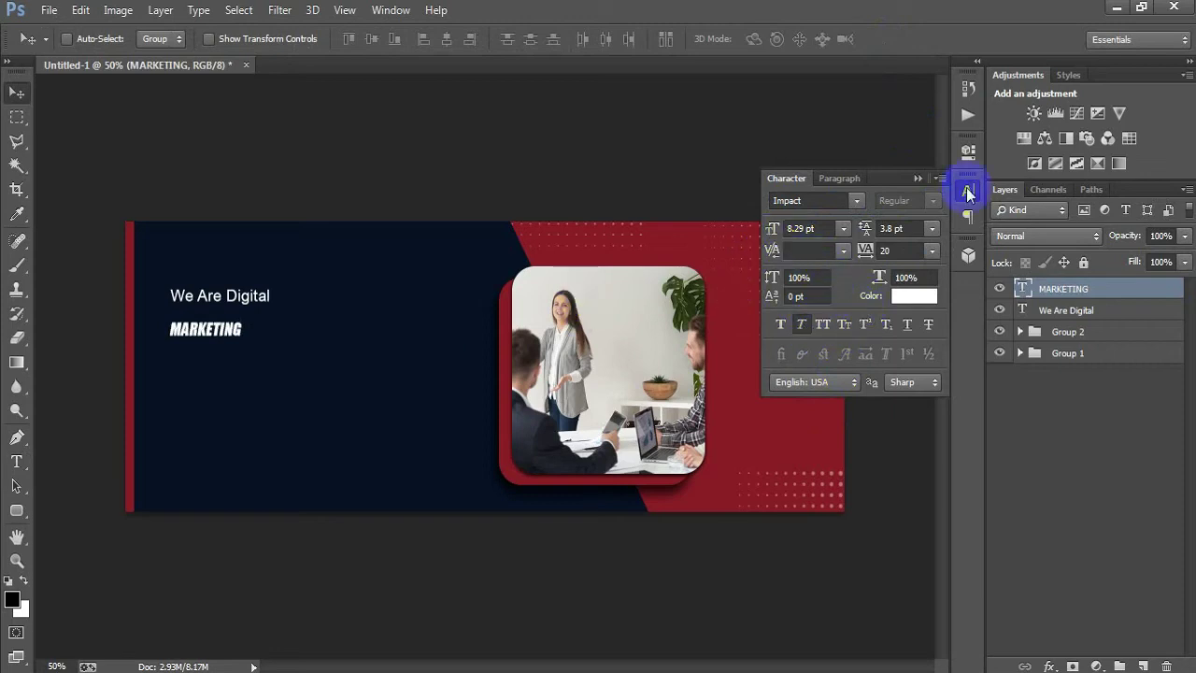
Recolour the "MARKETING" text with the dark red sampled from the banner's diagonal panel
{"action": "left_click", "coordinate": [907, 292]}
{"action": "left_click", "coordinate": [573, 255]}
{"action": "left_click", "coordinate": [1007, 200]}
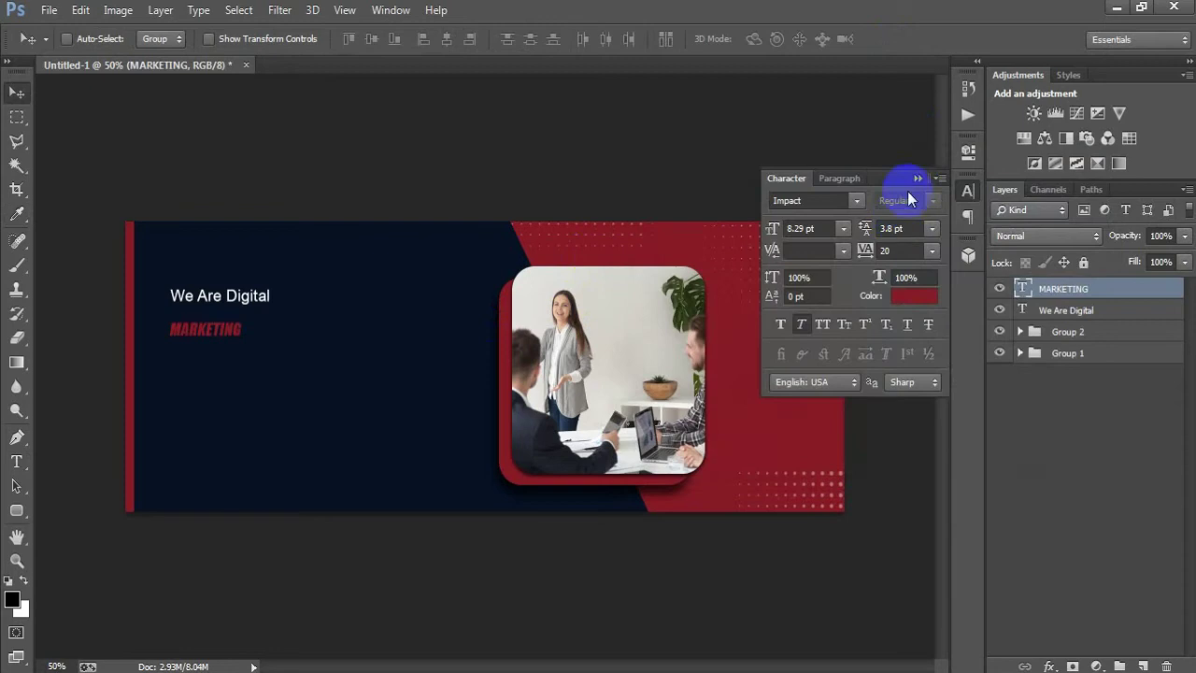
{"action": "left_click", "coordinate": [917, 180]}
Enlarge the "MARKETING" text into a headline beneath "We Are Digital", spanning most of the navy area's width
{"action": "key", "text": "ctrl+t"}
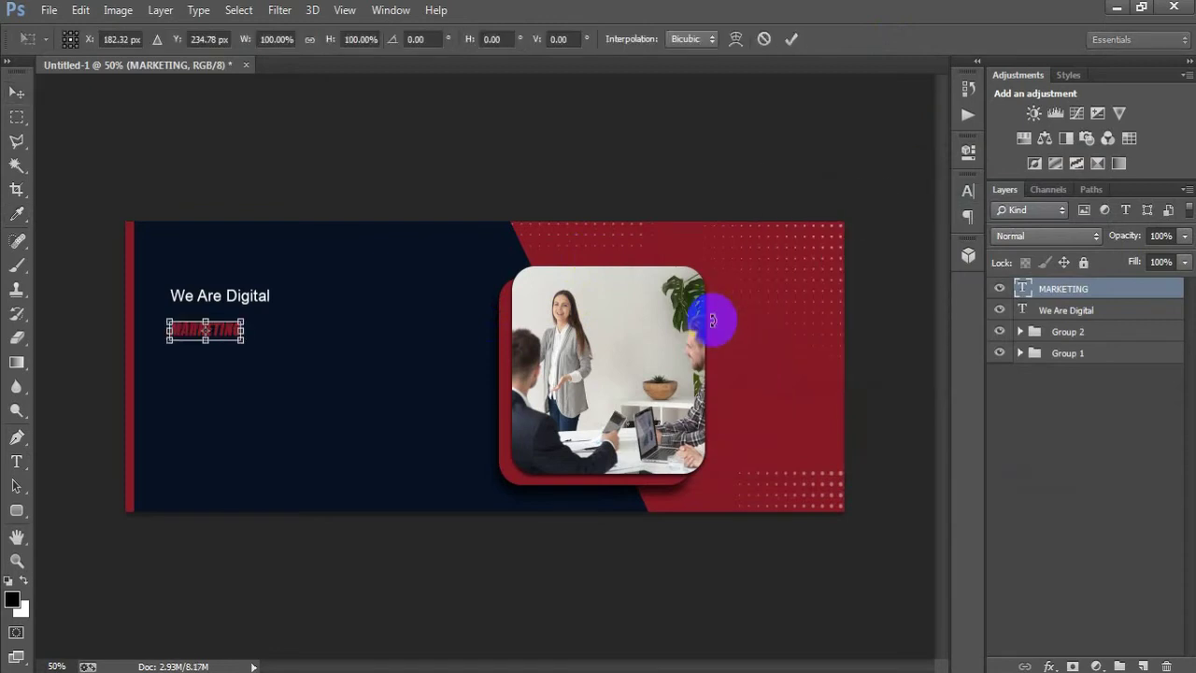
{"action": "left_click_drag", "start_coordinate": [241, 340], "coordinate": [349, 357]}
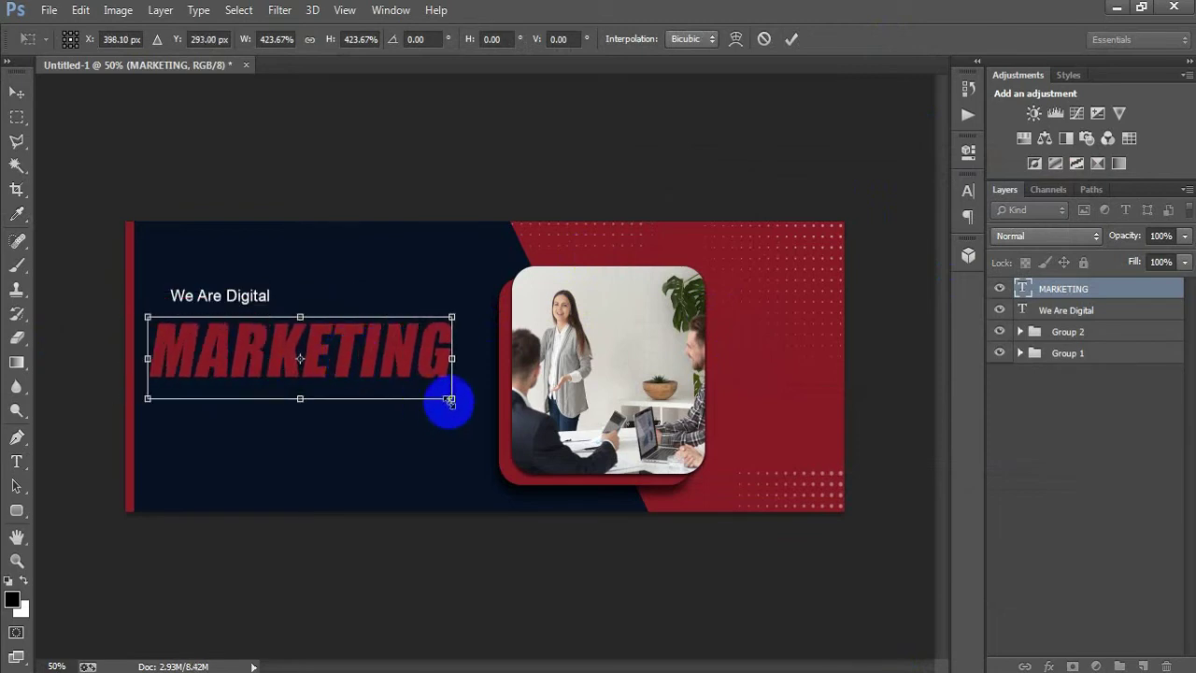
{"action": "left_click_drag", "start_coordinate": [450, 400], "coordinate": [441, 396]}
{"action": "left_click", "coordinate": [791, 38]}
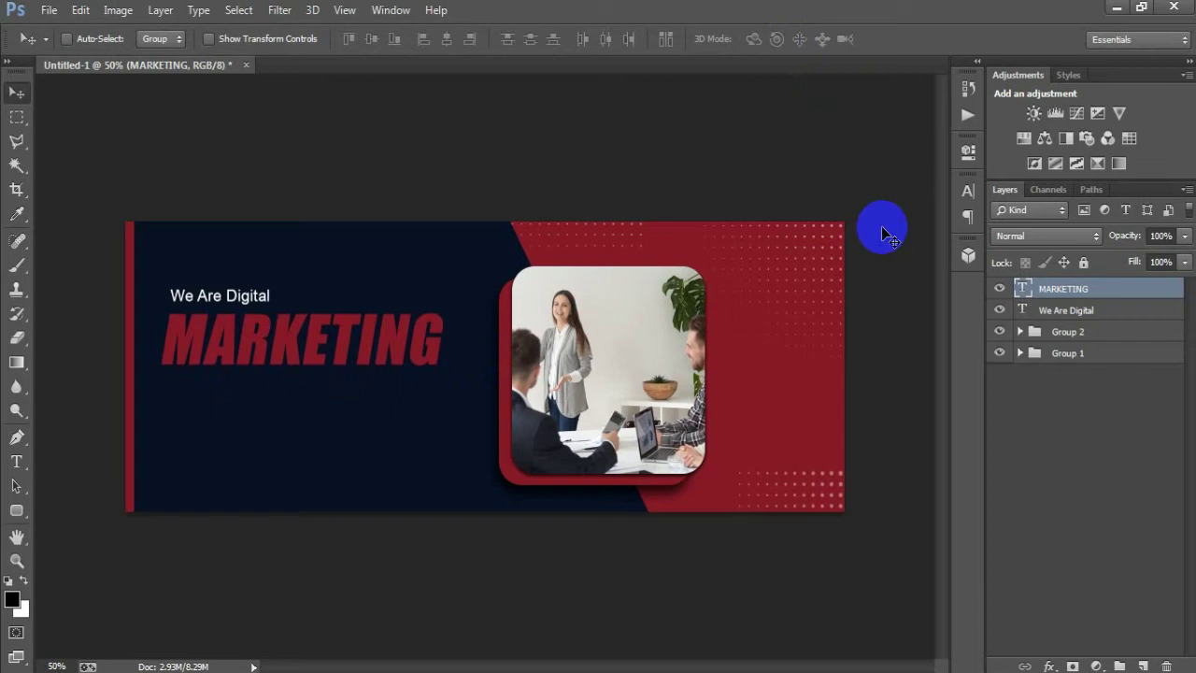
Duplicate the "We Are Digital" text below the "MARKETING" headline and change the copy to "EXPERT AGENCY"
{"action": "left_click", "coordinate": [916, 324]}
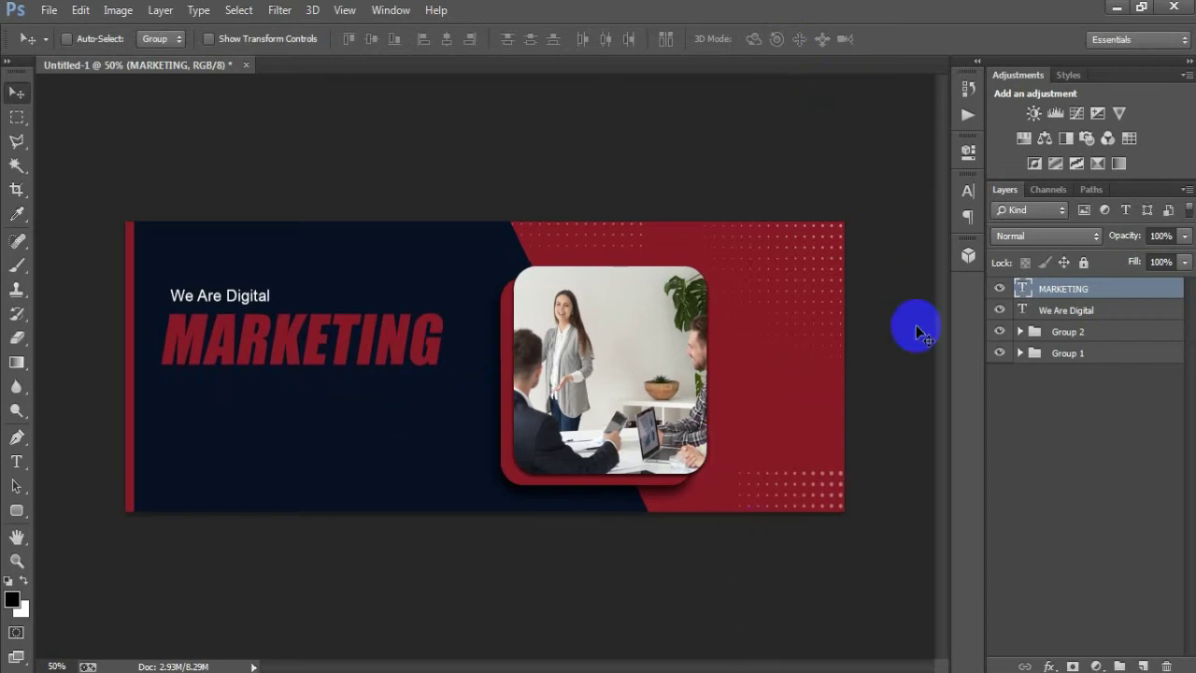
{"action": "left_click", "coordinate": [1058, 313]}
{"action": "key", "text": "ctrl+j"}
{"action": "left_click_drag", "start_coordinate": [1059, 313], "coordinate": [1061, 284]}
{"action": "left_click_drag", "start_coordinate": [222, 304], "coordinate": [222, 404]}
{"action": "double_click", "coordinate": [1023, 292]}
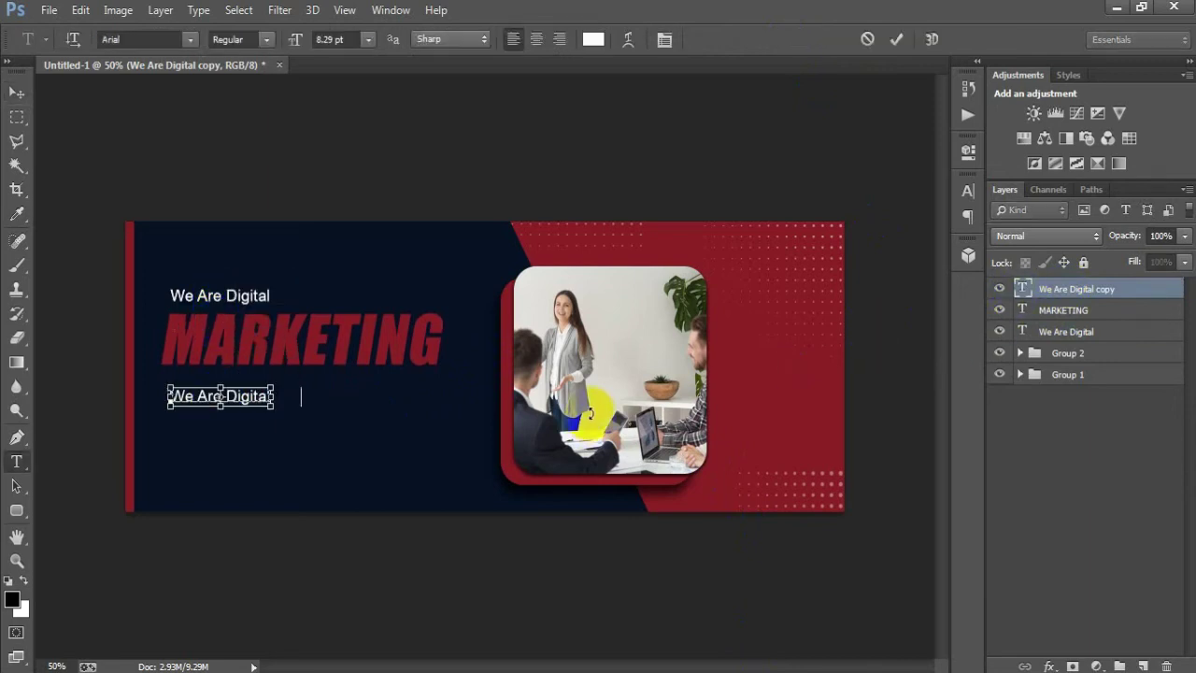
{"action": "type", "text": "EXPERT AGENCY"}
{"action": "left_click", "coordinate": [895, 41]}
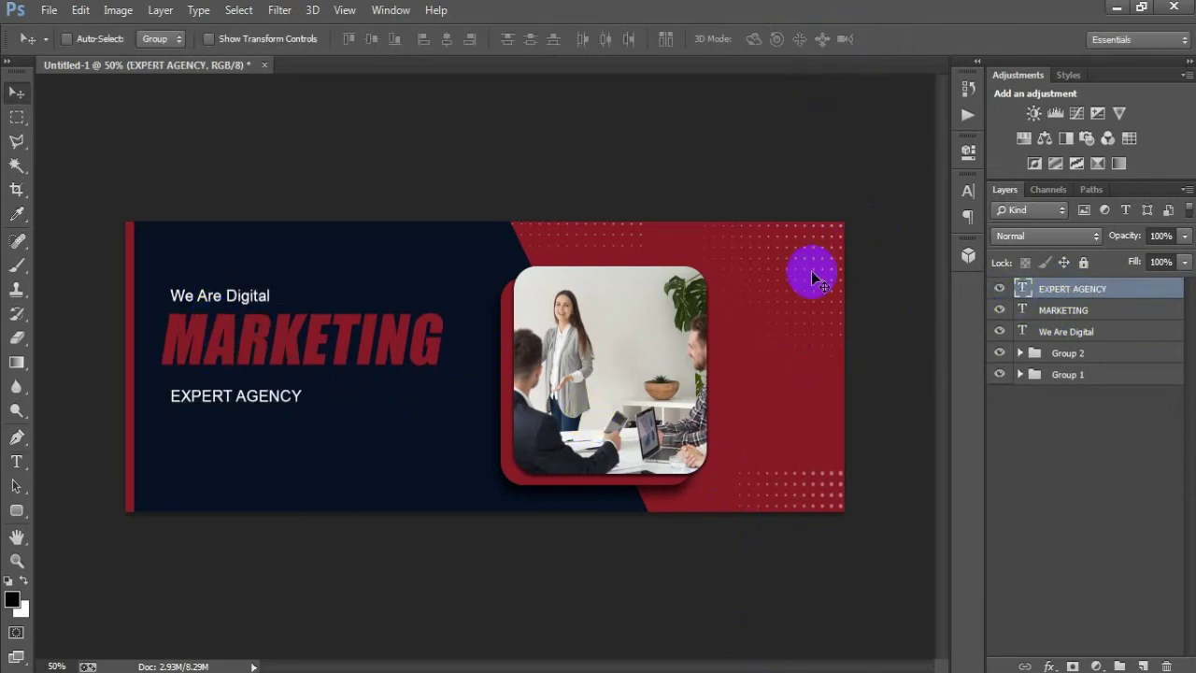
Enlarge the "EXPERT AGENCY" text to about twice its size and place it beneath "MARKETING", nearly as wide as the headline
{"action": "key", "text": "ctrl+t"}
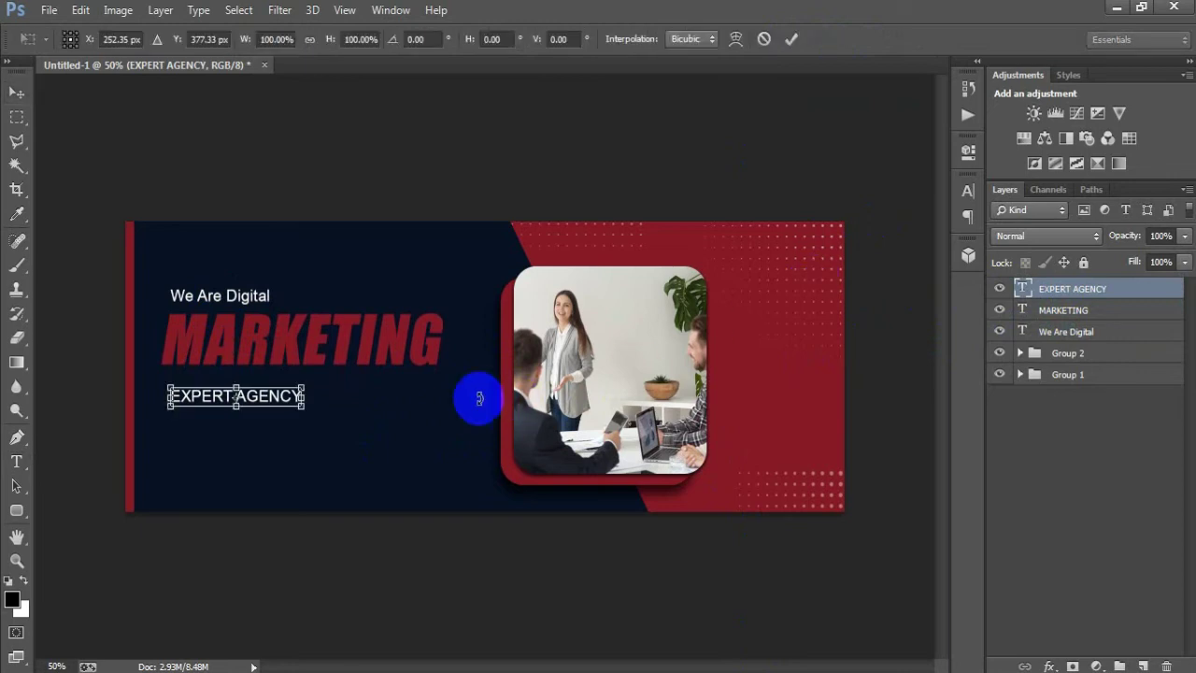
{"action": "left_click_drag", "start_coordinate": [305, 408], "coordinate": [368, 436]}
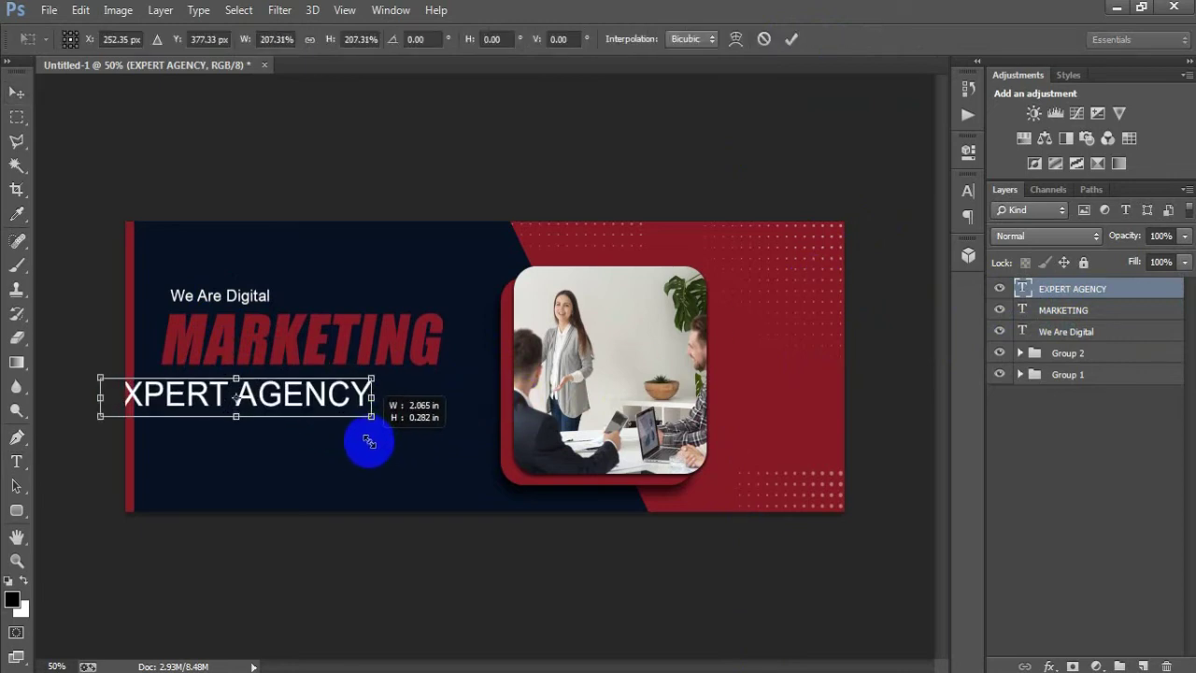
{"action": "left_click_drag", "start_coordinate": [289, 414], "coordinate": [353, 401]}
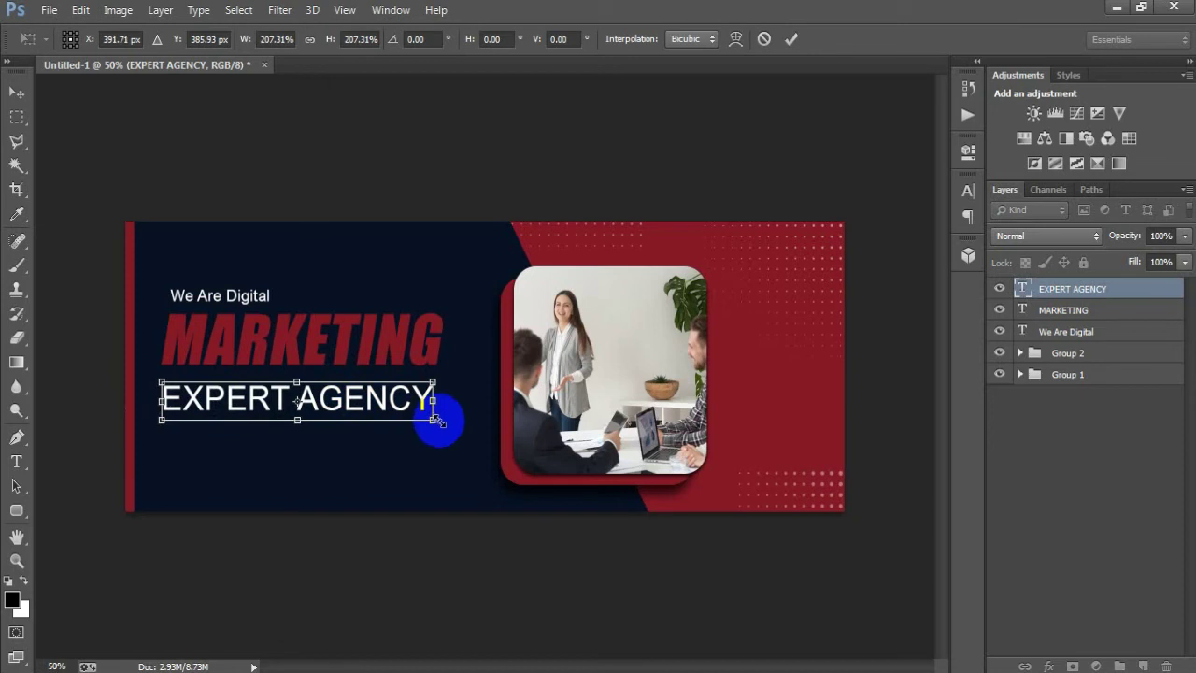
{"action": "left_click_drag", "start_coordinate": [432, 420], "coordinate": [425, 404]}
{"action": "left_click", "coordinate": [791, 39]}
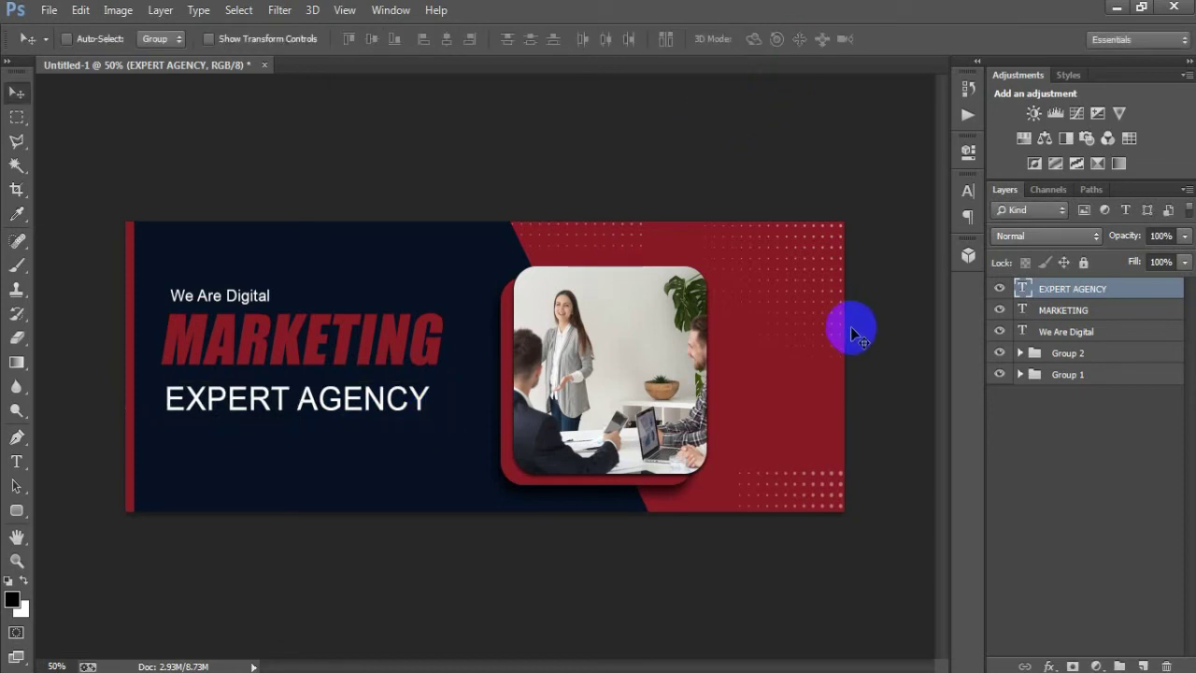
Nudge the "EXPERT AGENCY" text up close beneath "MARKETING" and left to line up with the headline's left edge
{"action": "key", "text": "Up"}
{"action": "key", "text": "Up"}
{"action": "key", "text": "Up"}
{"action": "key", "text": "Up"}
{"action": "key", "text": "Up"}
{"action": "key", "text": "Up"}
{"action": "key", "text": "Up"}
{"action": "key", "text": "Up"}
{"action": "key", "text": "Up"}
{"action": "key", "text": "Up"}
{"action": "key", "text": "Up"}
{"action": "key", "text": "Up"}
{"action": "key", "text": "Up"}
{"action": "key", "text": "Up"}
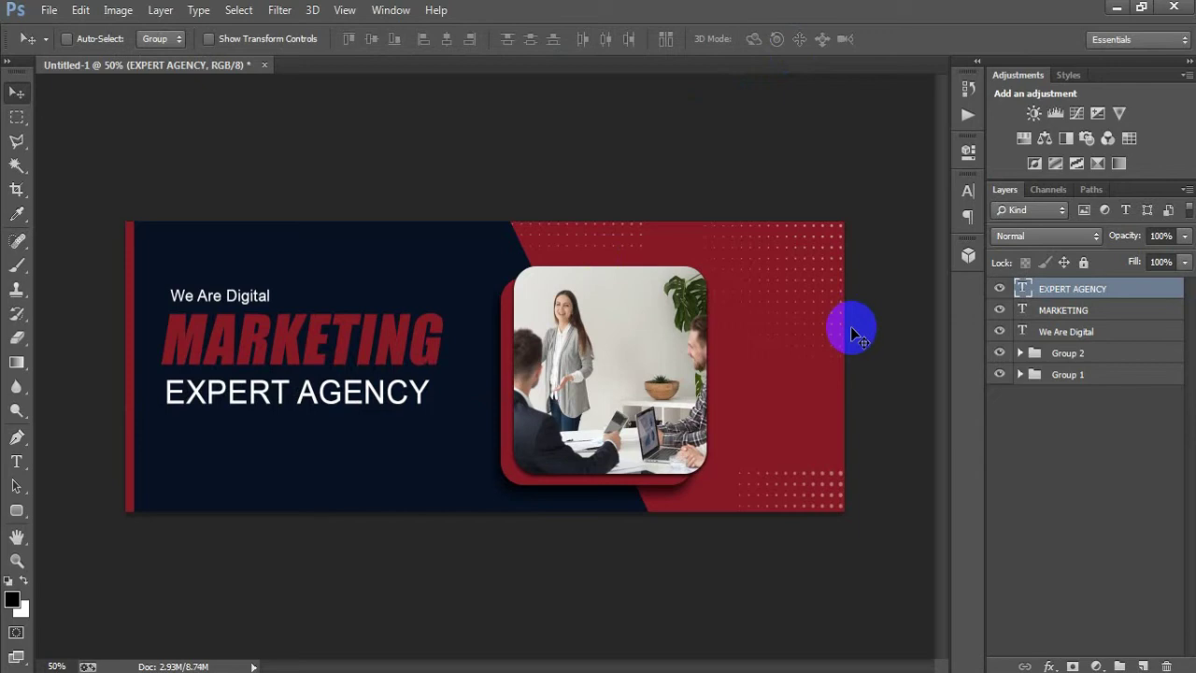
{"action": "key", "text": "Left"}
{"action": "key", "text": "Left"}
{"action": "key", "text": "Left"}
{"action": "key", "text": "Left"}
{"action": "key", "text": "Left"}
{"action": "key", "text": "Left"}
{"action": "key", "text": "Left"}
{"action": "key", "text": "Left"}
{"action": "key", "text": "Up"}
{"action": "key", "text": "Up"}
{"action": "key", "text": "Up"}
{"action": "key", "text": "Up"}
{"action": "key", "text": "Up"}
{"action": "key", "text": "Up"}
{"action": "key", "text": "Up"}
{"action": "key", "text": "Up"}
{"action": "key", "text": "Up"}
{"action": "key", "text": "Up"}
{"action": "key", "text": "Up"}
{"action": "key", "text": "Up"}
{"action": "key", "text": "Up"}
{"action": "key", "text": "Up"}
{"action": "key", "text": "Up"}
{"action": "key", "text": "Up"}
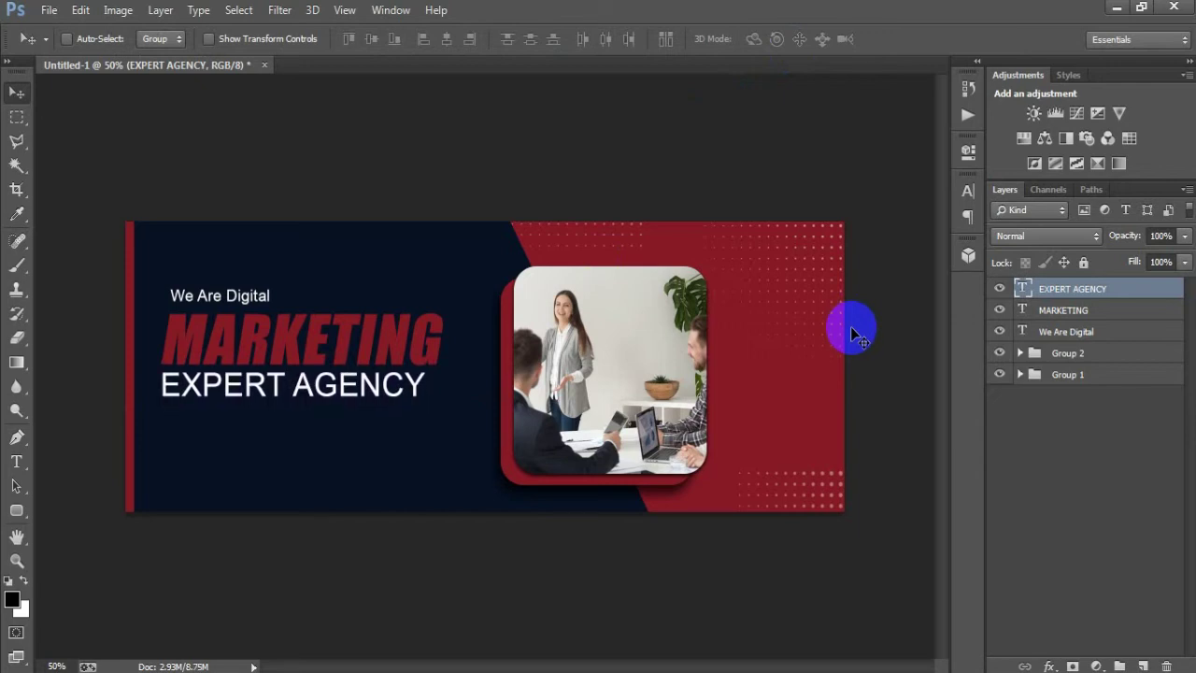
{"action": "key", "text": "Left"}
{"action": "key", "text": "Left"}
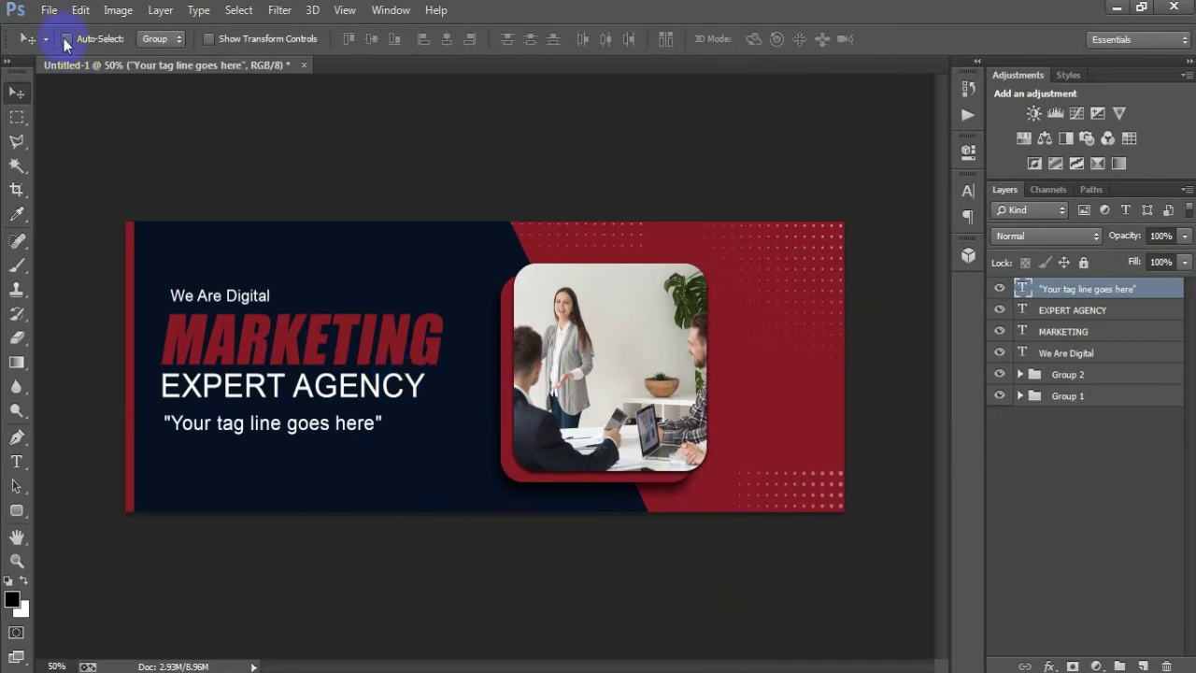
{"action": "left_click", "coordinate": [48, 11]}
{"action": "left_click", "coordinate": [119, 295]}
{"action": "left_click", "coordinate": [783, 170]}
{"action": "left_click", "coordinate": [829, 519]}
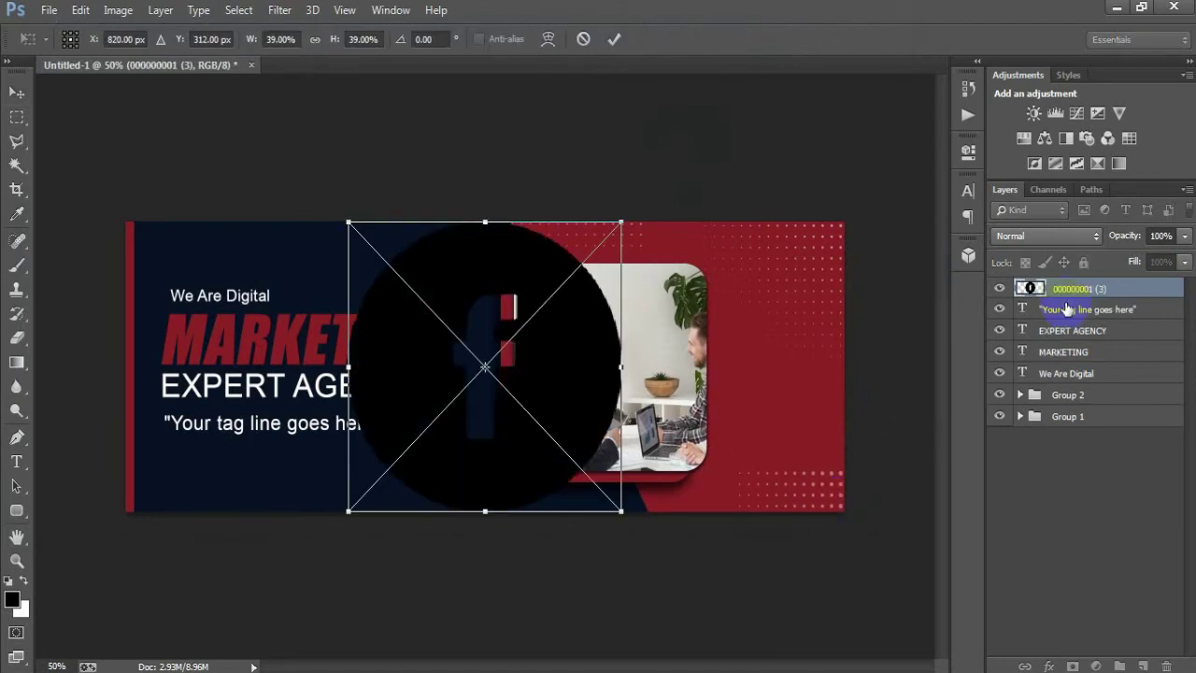
{"action": "left_click", "coordinate": [614, 38]}
{"action": "left_click", "coordinate": [49, 10]}
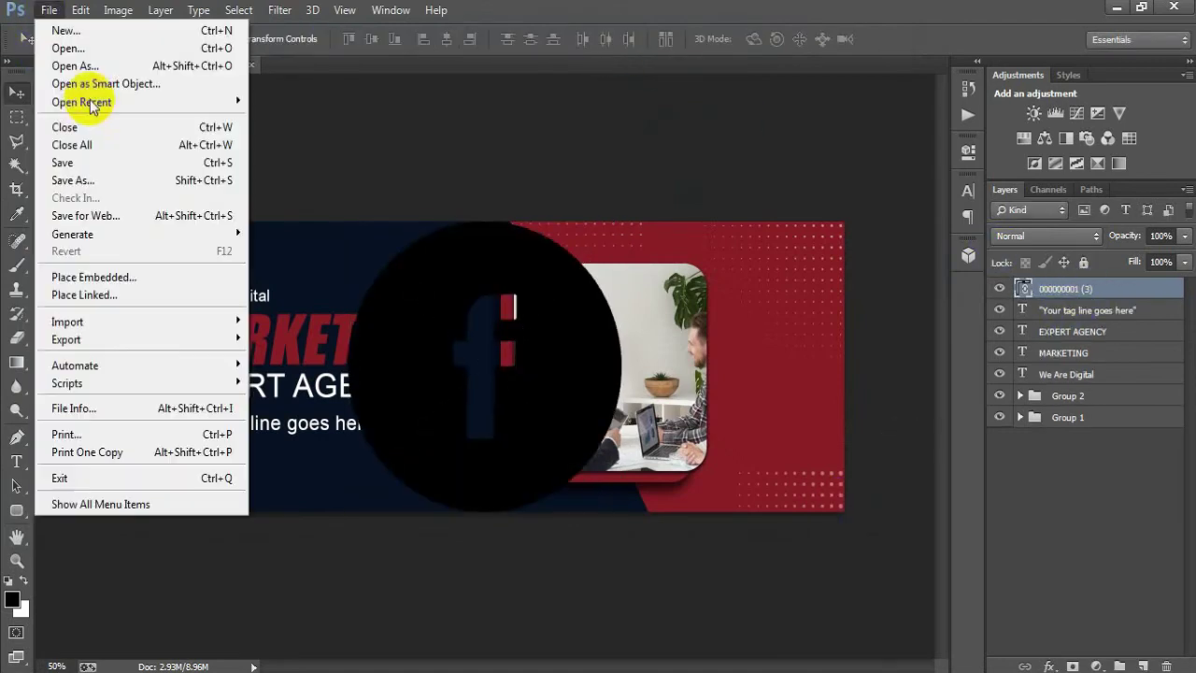
{"action": "left_click", "coordinate": [149, 293]}
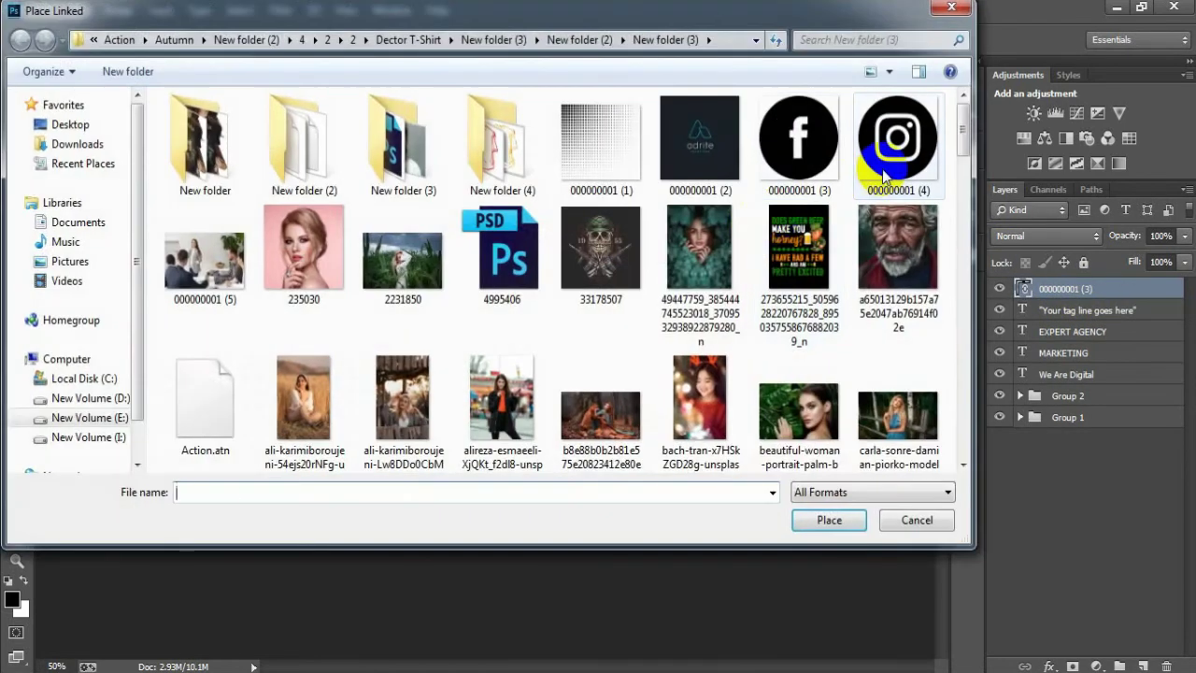
{"action": "left_click", "coordinate": [886, 178]}
{"action": "left_click", "coordinate": [829, 520]}
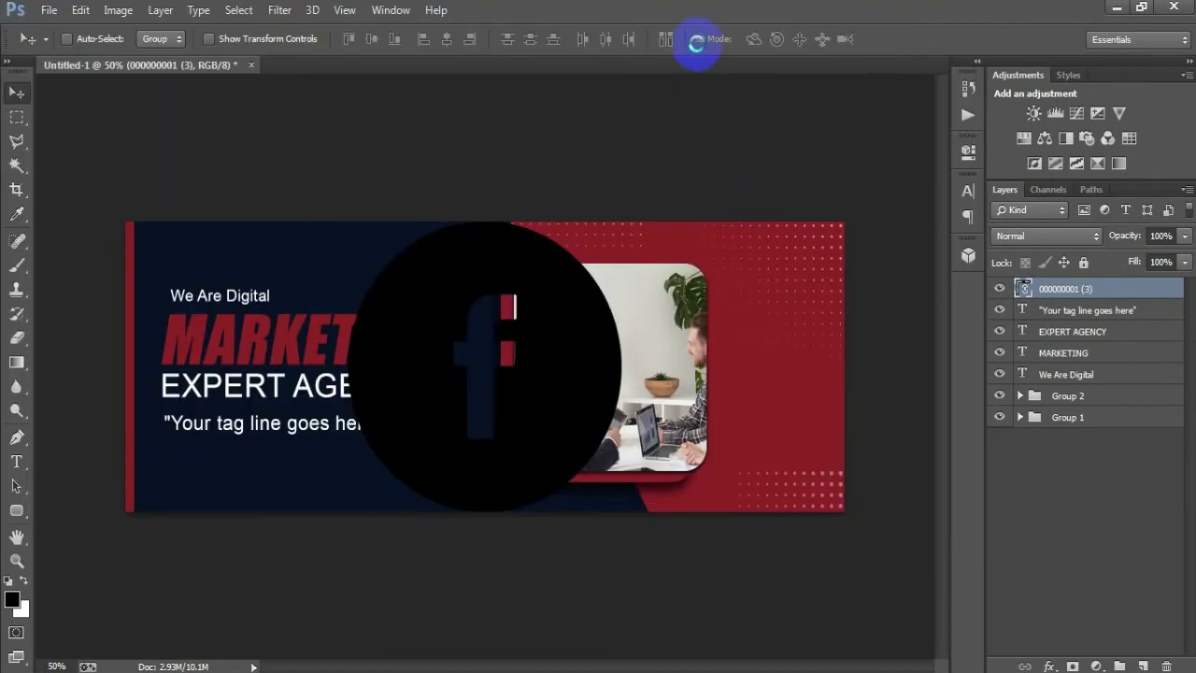
{"action": "left_click", "coordinate": [616, 38]}
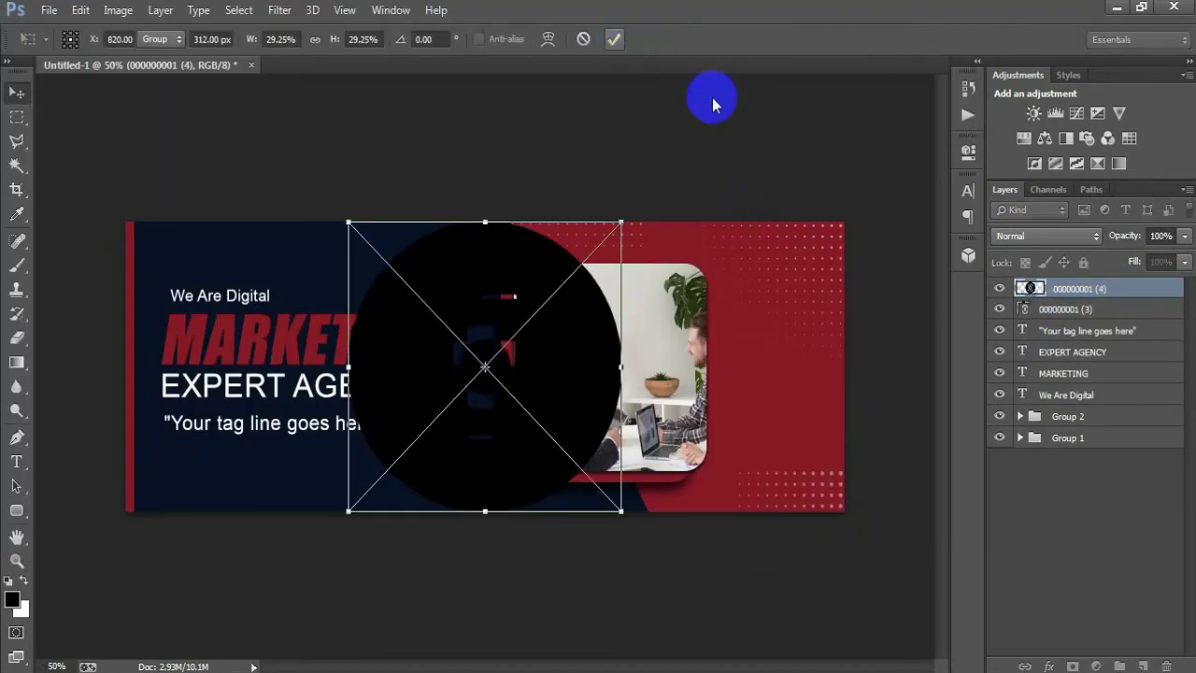
Shrink the Facebook and Instagram icons to small badges and set them side by side in the navy area's lower-left corner
{"action": "left_click", "coordinate": [1070, 317], "text": "shift"}
{"action": "key", "text": "ctrl+t"}
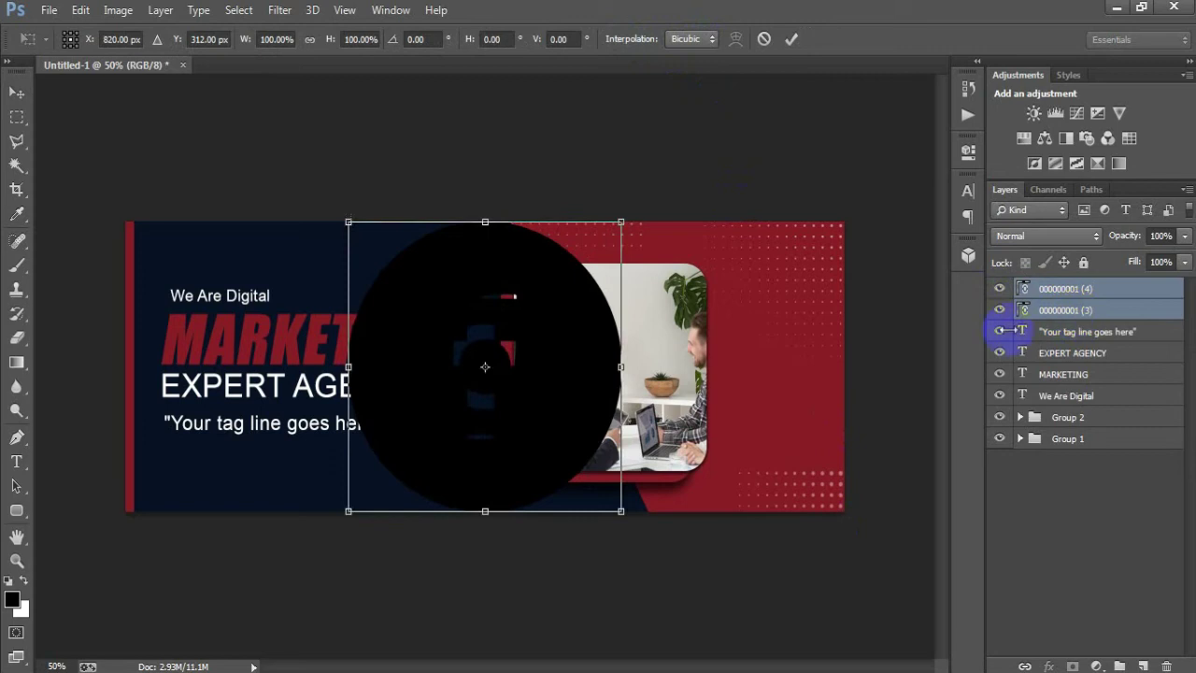
{"action": "left_click_drag", "start_coordinate": [566, 465], "coordinate": [173, 489]}
{"action": "left_click", "coordinate": [790, 40]}
{"action": "left_click", "coordinate": [1110, 296]}
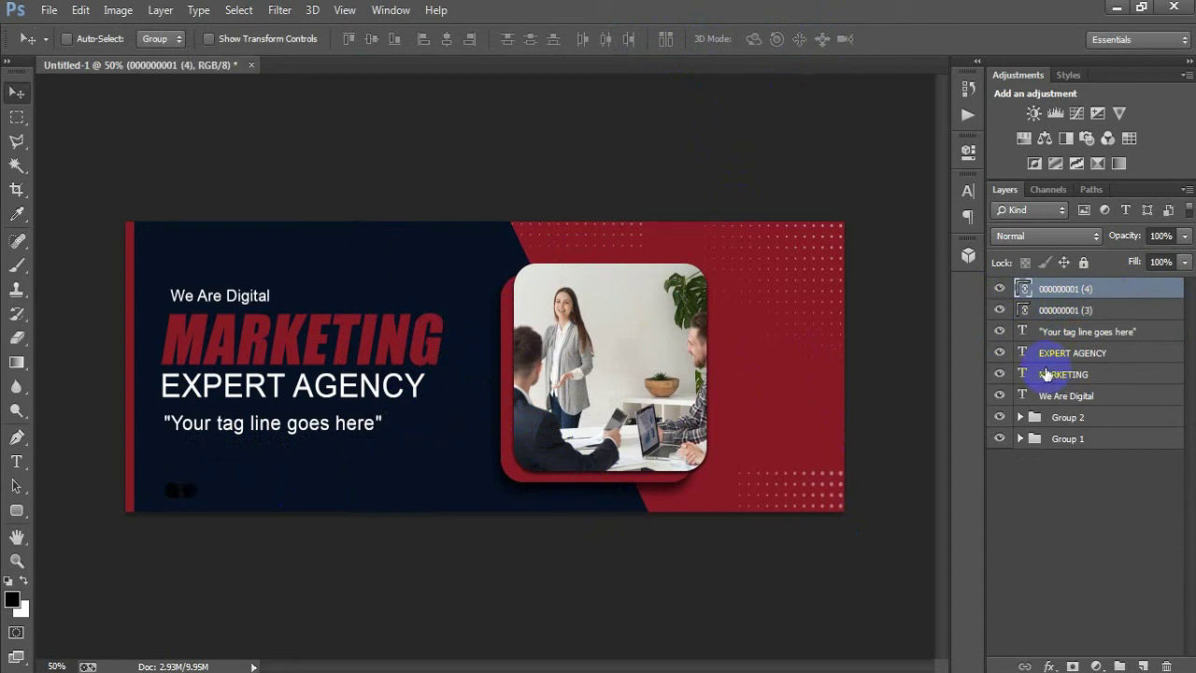
{"action": "left_click", "coordinate": [1079, 314], "text": "ctrl"}
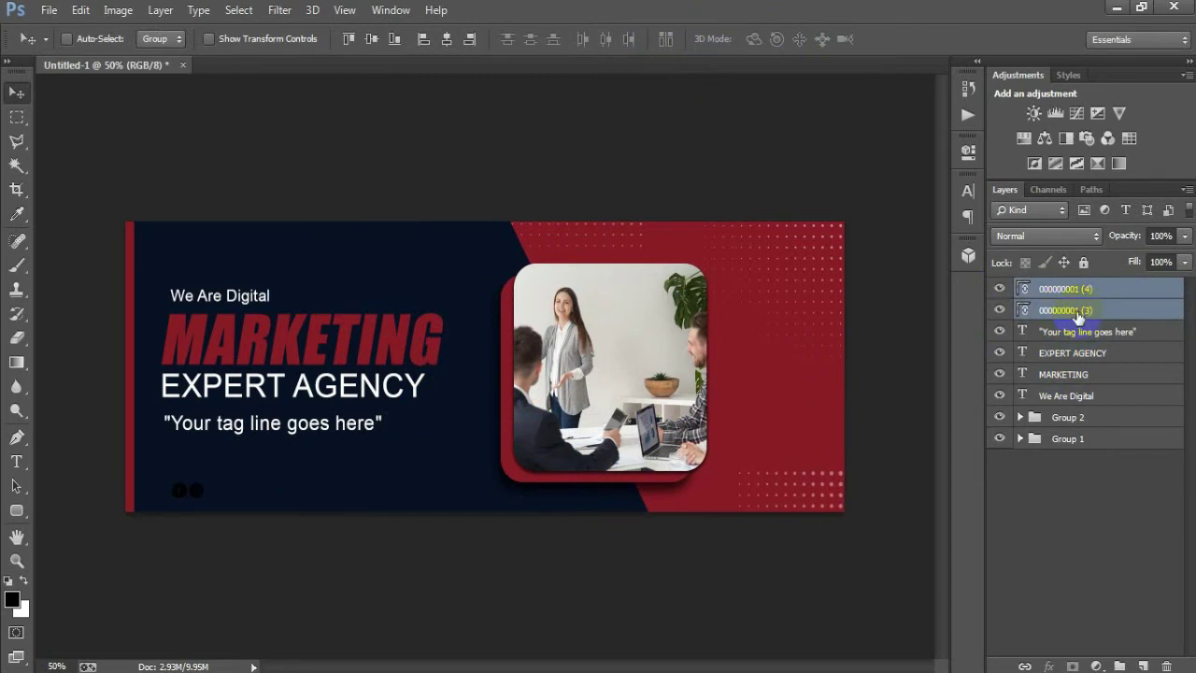
Rasterize both the Facebook and the Instagram icon layers
{"action": "left_click", "coordinate": [1080, 313]}
{"action": "right_click", "coordinate": [1077, 312]}
{"action": "left_click", "coordinate": [743, 347]}
{"action": "left_click", "coordinate": [1066, 289]}
{"action": "right_click", "coordinate": [1098, 292]}
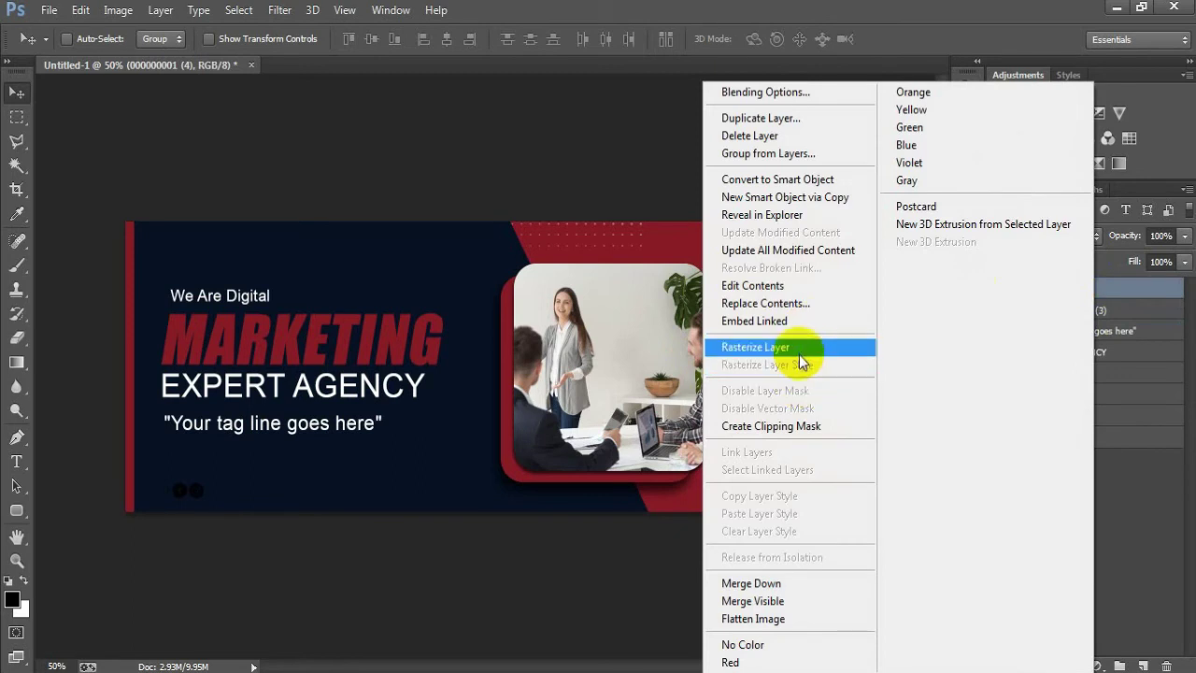
{"action": "left_click", "coordinate": [801, 349]}
Give the Facebook icon a Color Overlay in the dark red 871926 sampled from the banner's diagonal panel
{"action": "left_click", "coordinate": [1028, 310]}
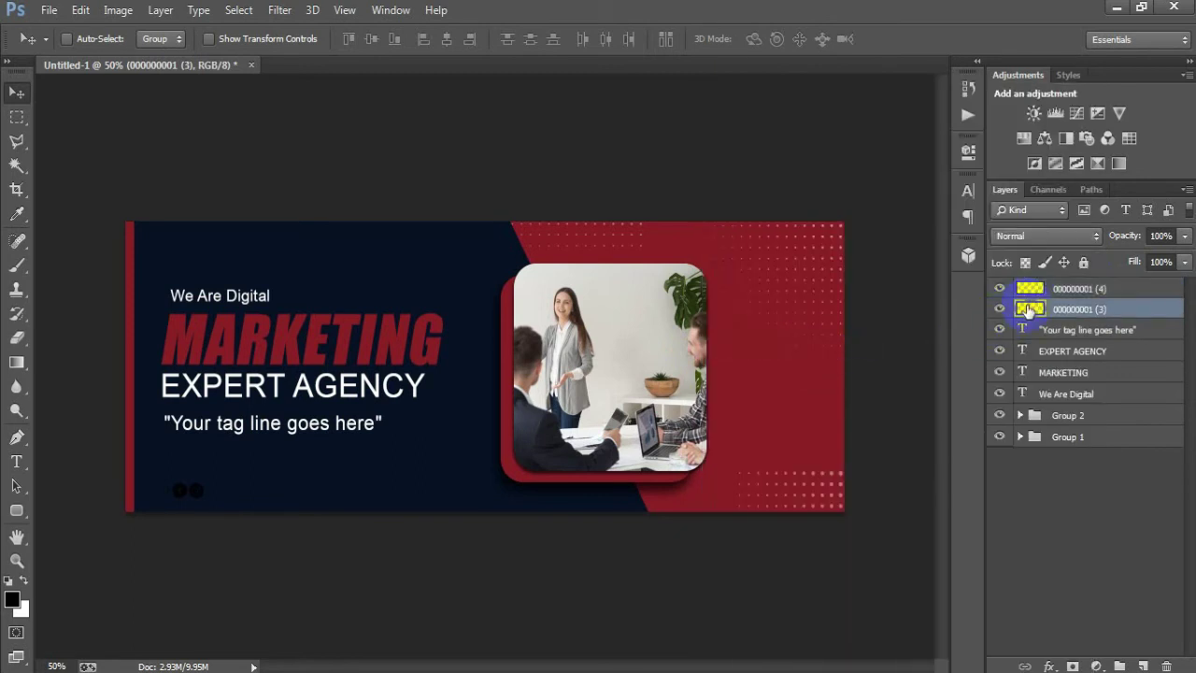
{"action": "double_click", "coordinate": [1166, 312]}
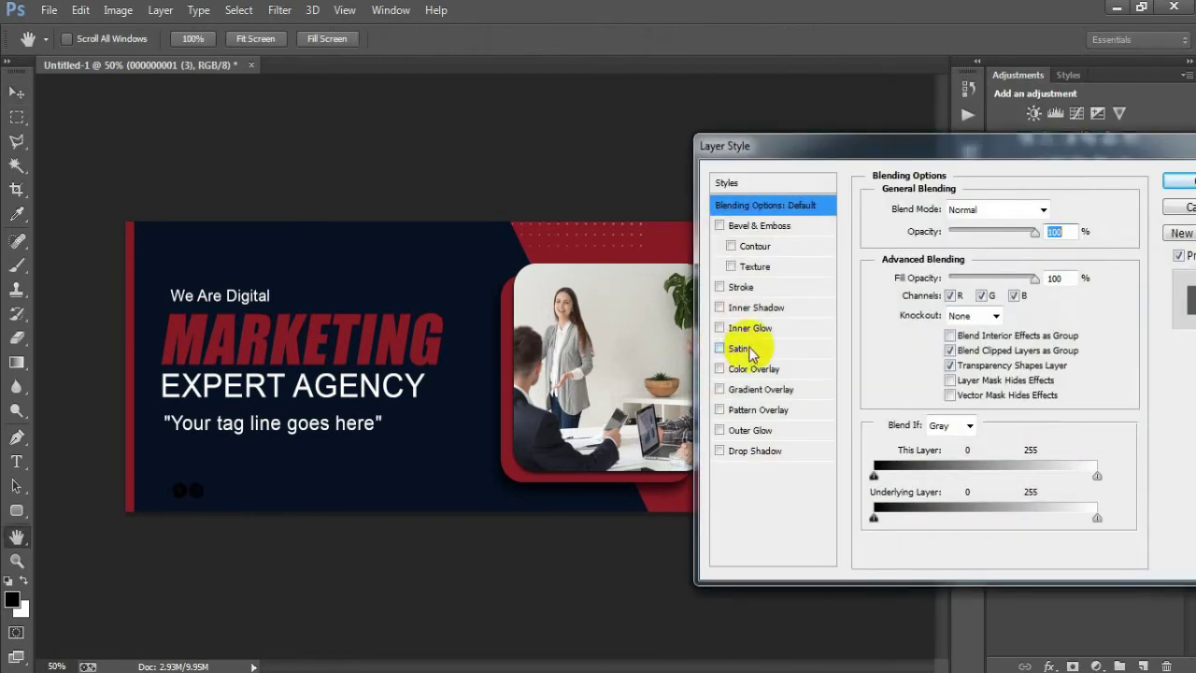
{"action": "left_click", "coordinate": [755, 369]}
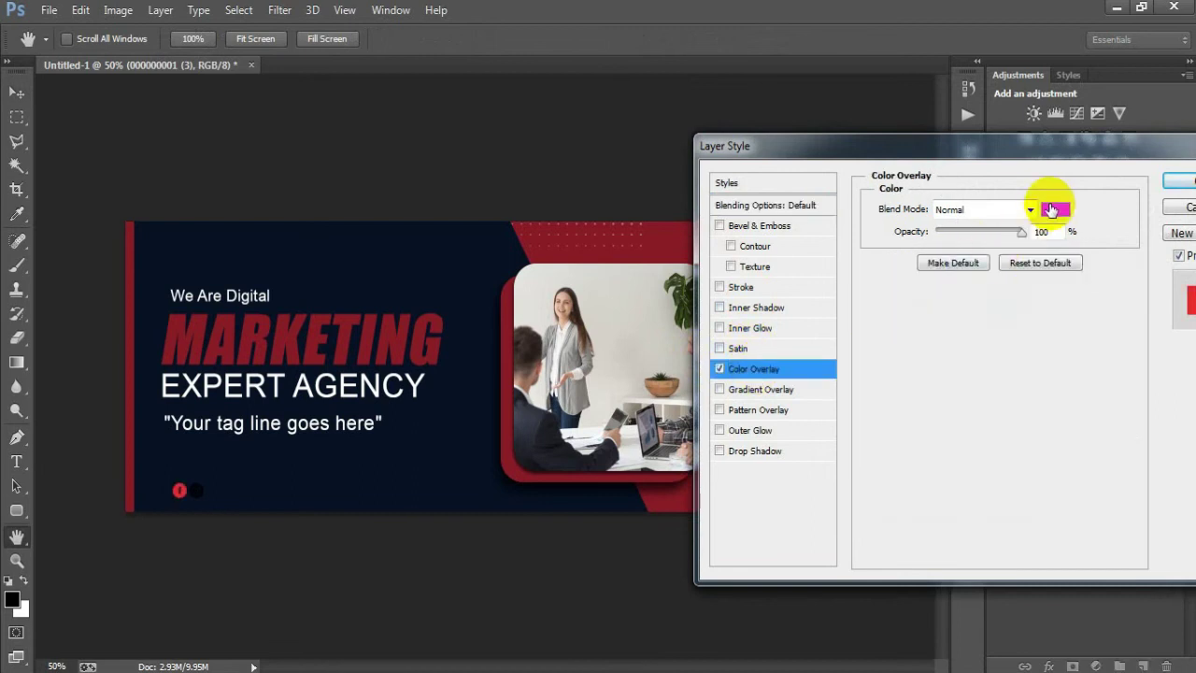
{"action": "left_click", "coordinate": [1052, 211]}
{"action": "left_click", "coordinate": [571, 256]}
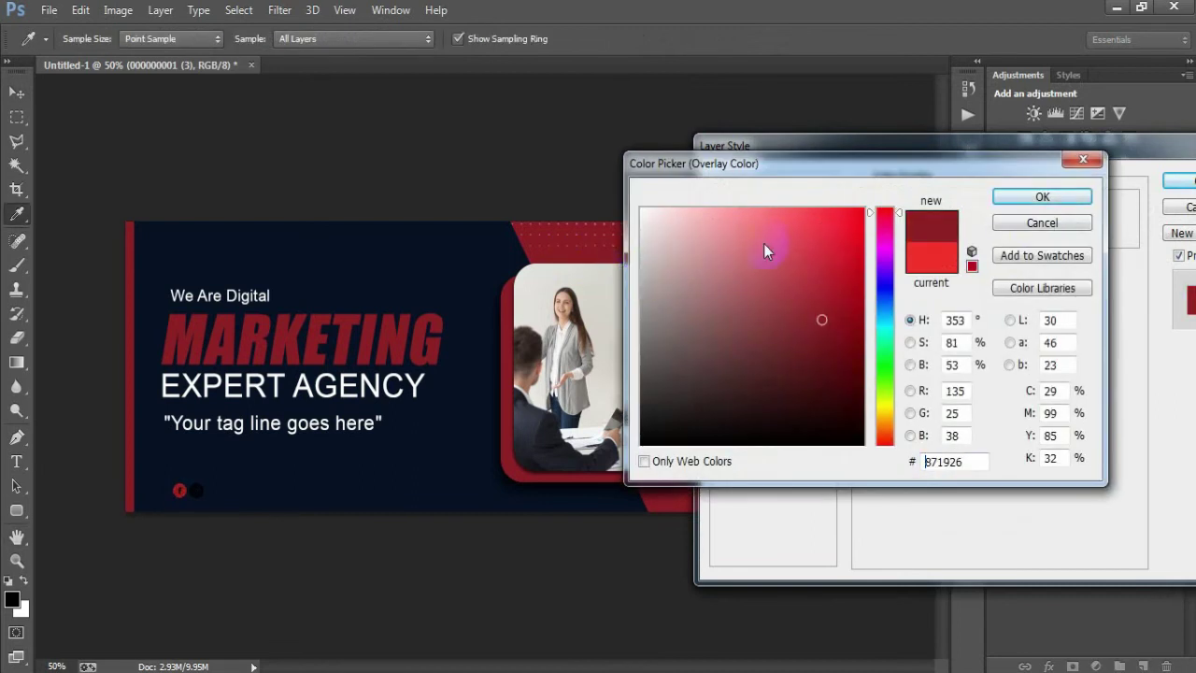
{"action": "left_click", "coordinate": [1040, 197]}
{"action": "left_click", "coordinate": [1180, 181]}
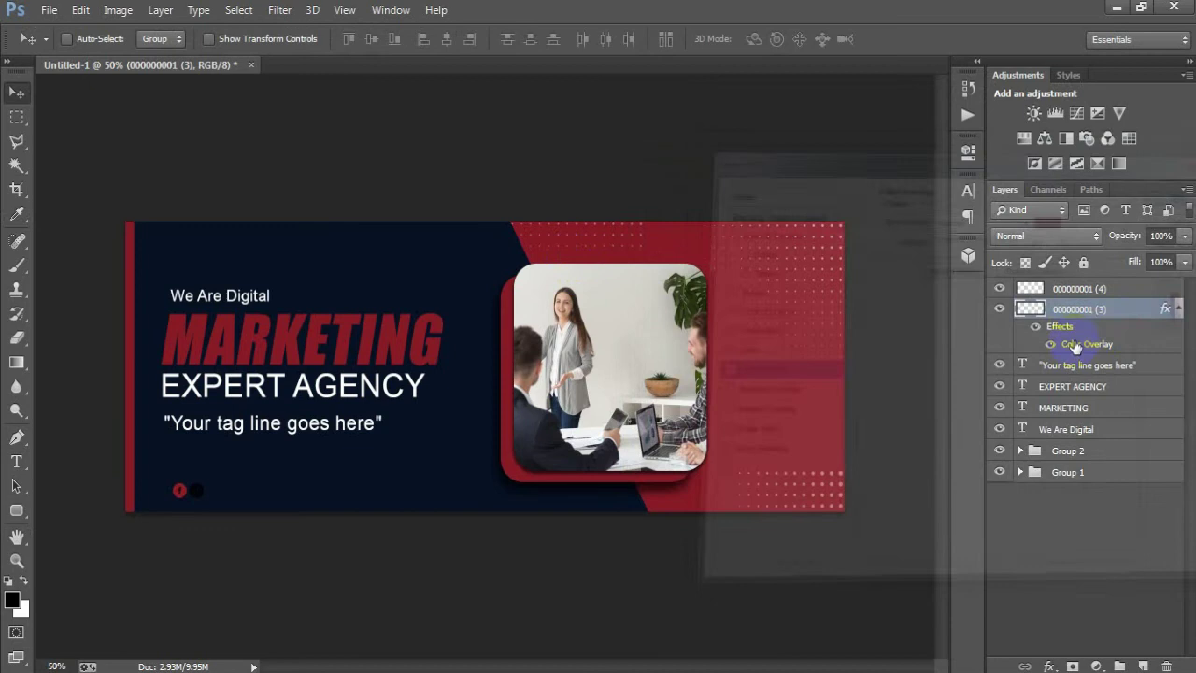
Give the Instagram icon a Color Overlay in the banner's sampled dark red and collapse both icon layers' effect lists
{"action": "left_click", "coordinate": [1145, 291]}
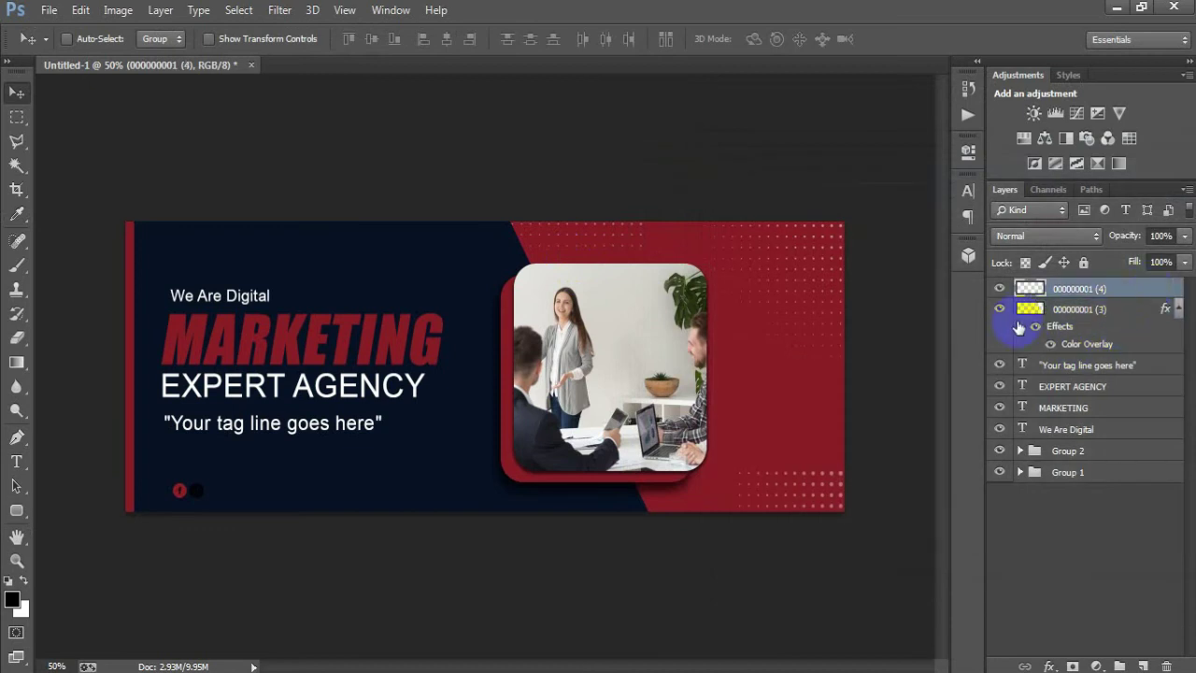
{"action": "double_click", "coordinate": [1019, 328]}
{"action": "left_click", "coordinate": [776, 369]}
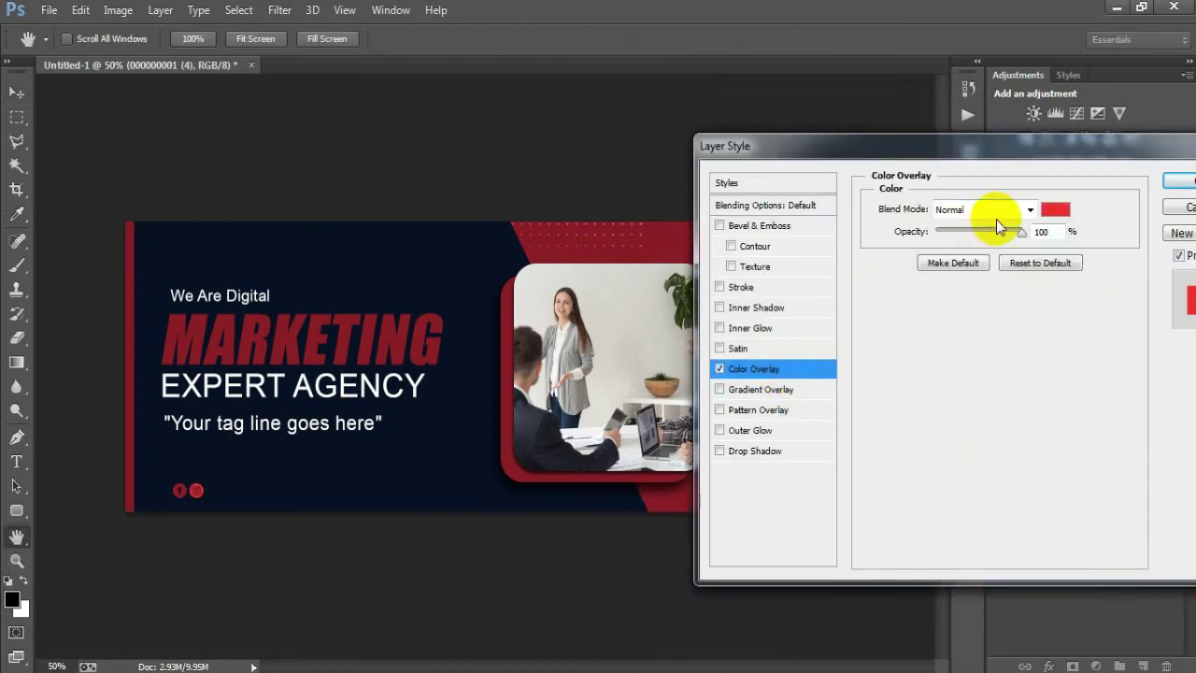
{"action": "left_click", "coordinate": [1056, 211]}
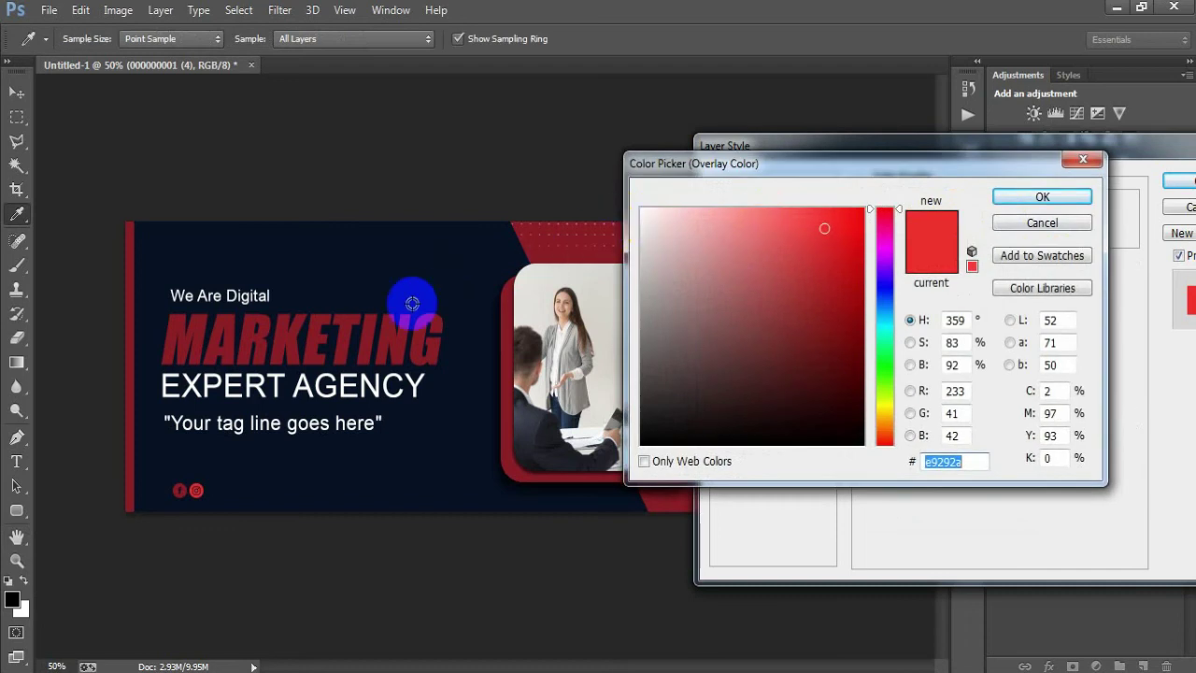
{"action": "left_click", "coordinate": [557, 254]}
{"action": "left_click", "coordinate": [1042, 196]}
{"action": "left_click", "coordinate": [1181, 186]}
{"action": "left_click", "coordinate": [1178, 350]}
{"action": "left_click", "coordinate": [1178, 288]}
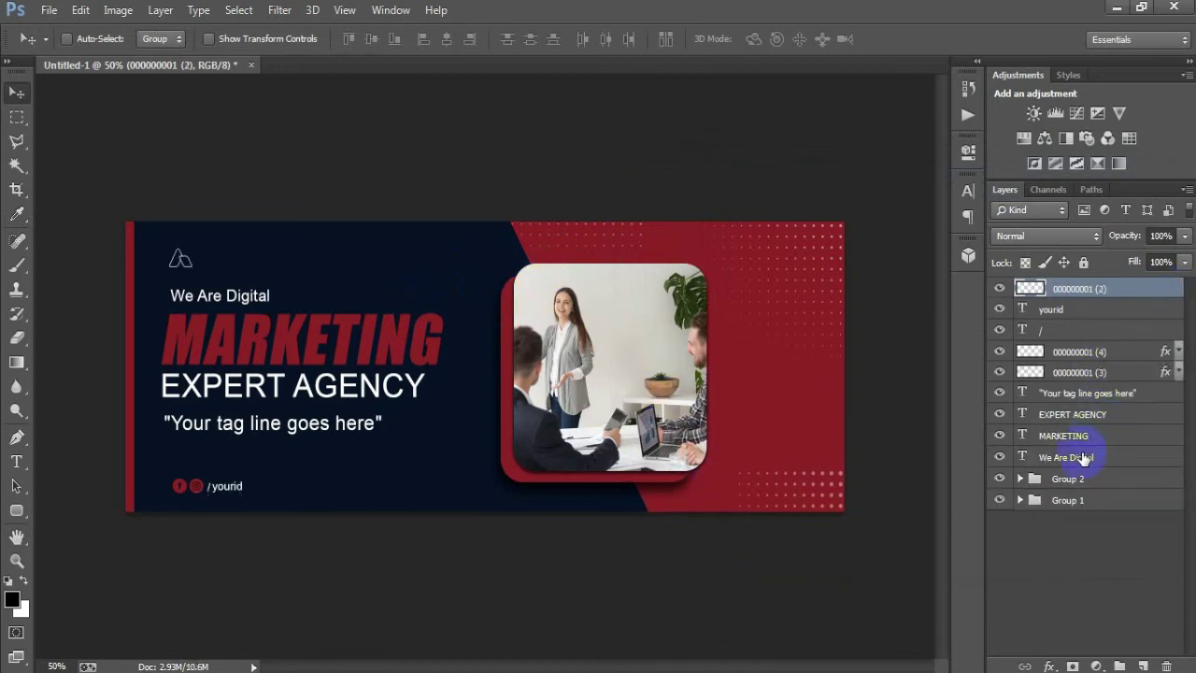
{"action": "left_click", "coordinate": [1085, 457], "text": "shift"}
{"action": "key", "text": "ctrl+g"}
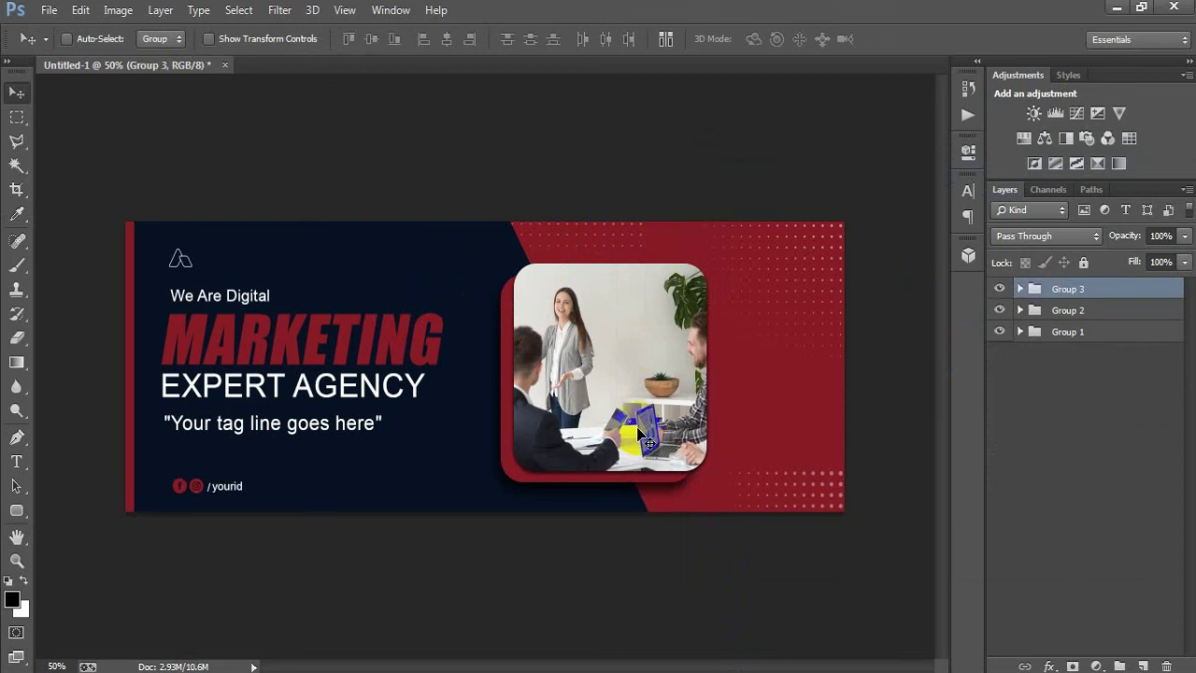
{"action": "key", "text": "ctrl+plus"}
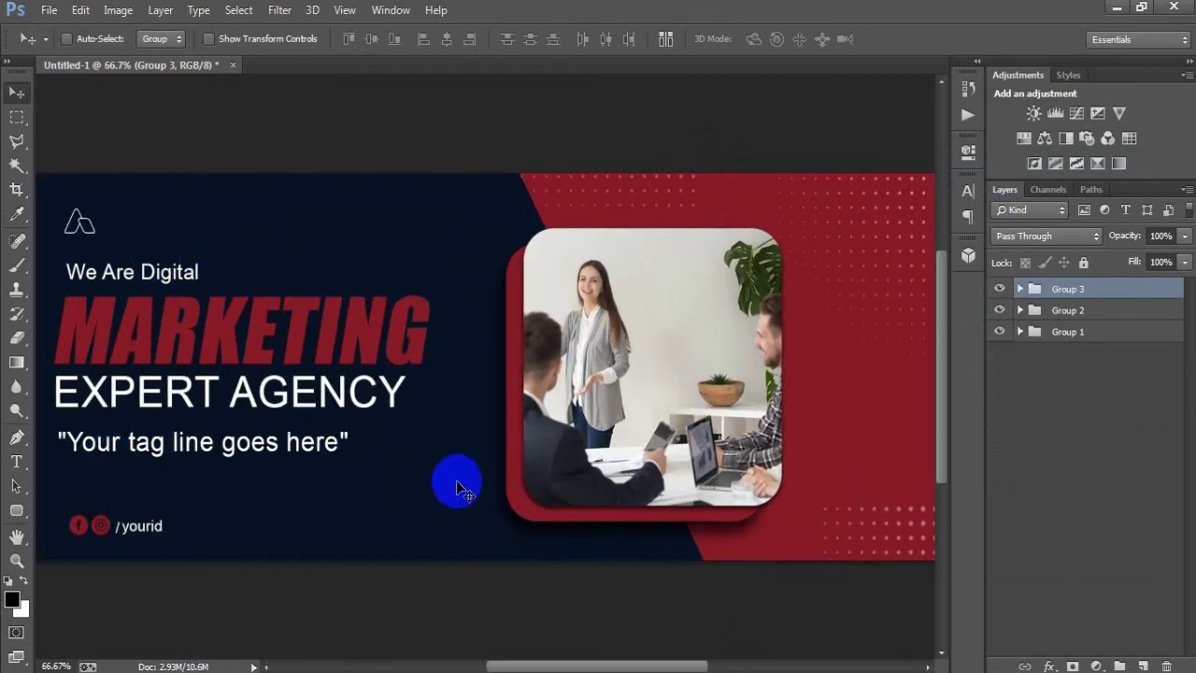
{"action": "key", "text": "ctrl+minus"}
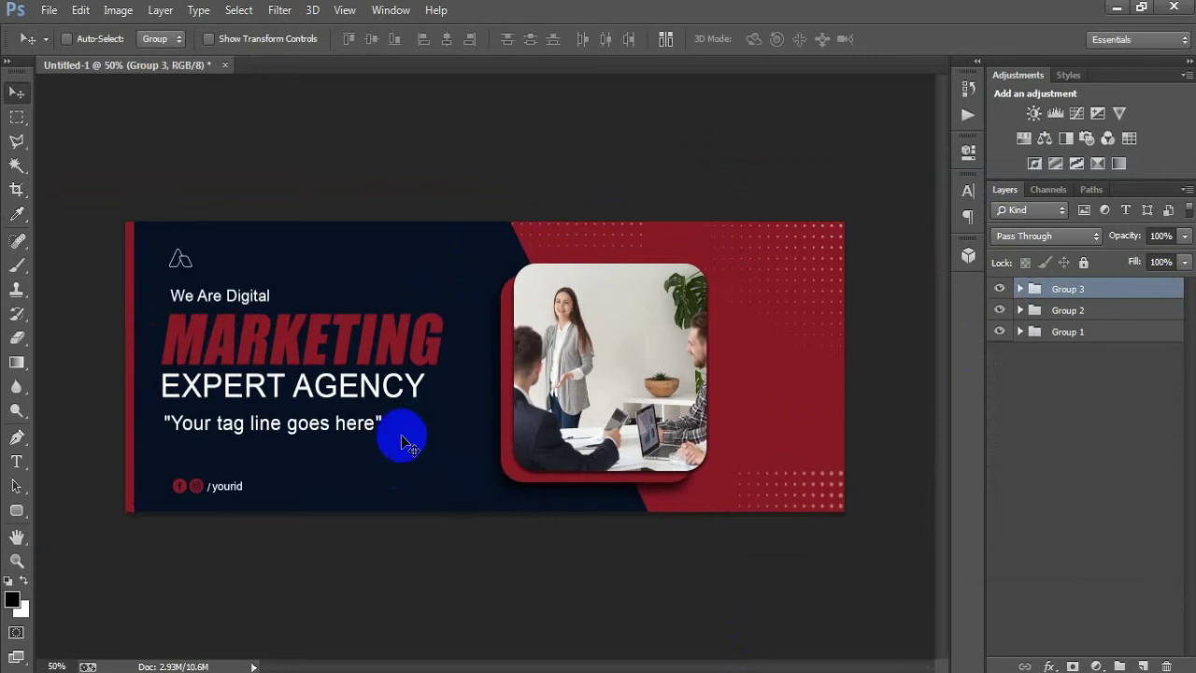